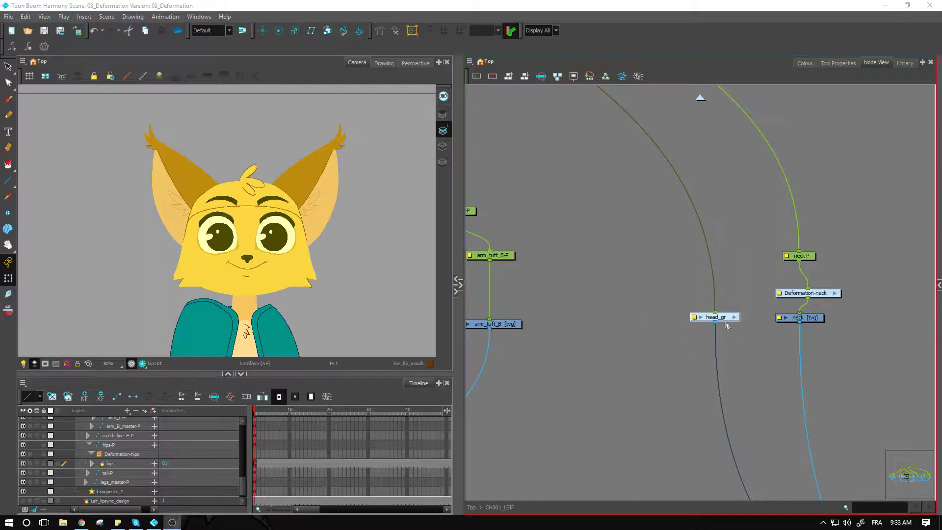
- Move the head_gr node aside and enter the head_gr group's network
left_click_drag(727, 325, 666, 330)
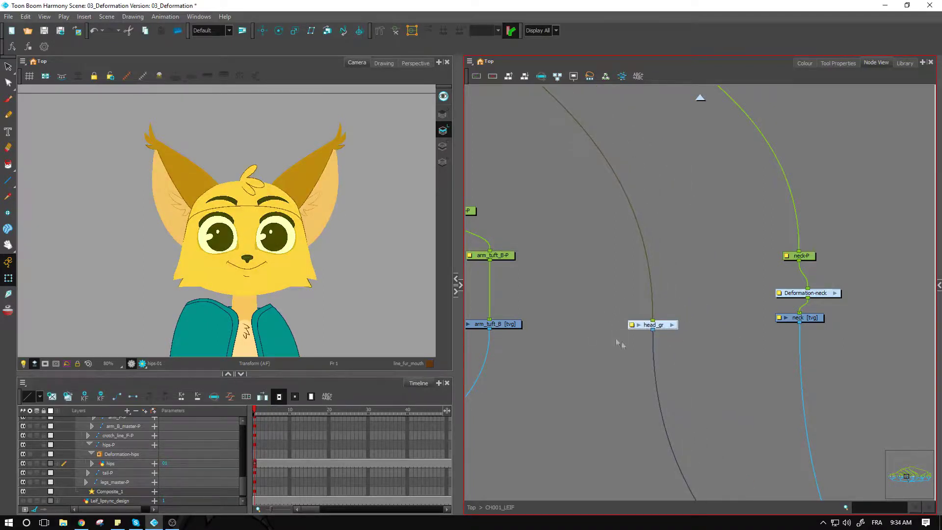
scroll(692, 307, "down", 5)
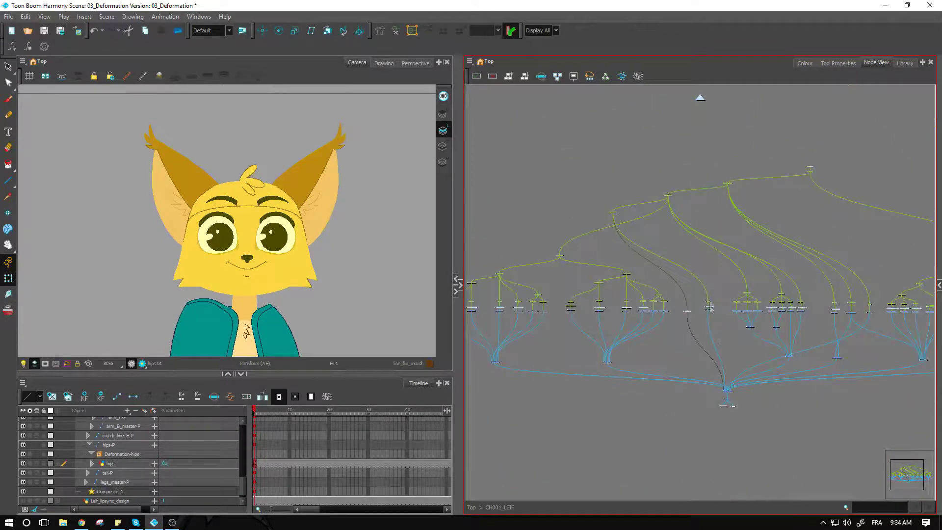
scroll(866, 315, "down", 3)
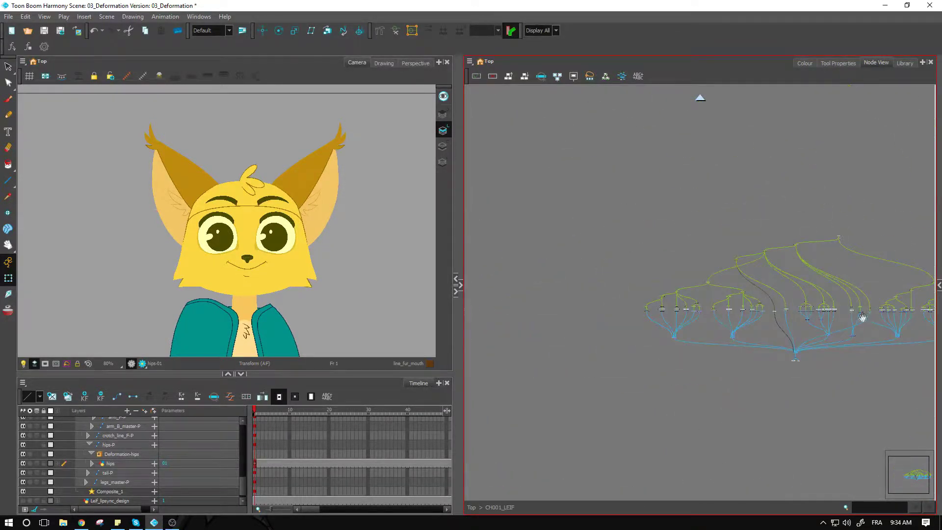
scroll(715, 319, "up", 6)
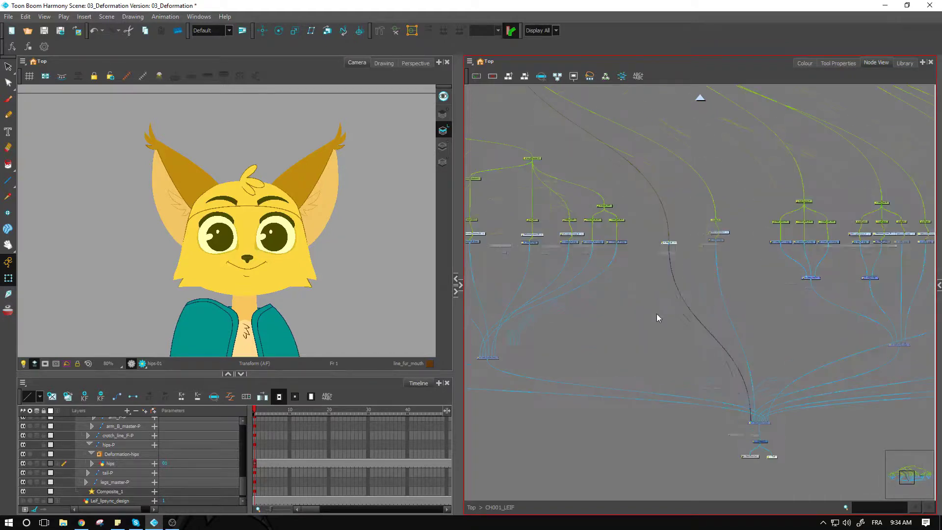
scroll(697, 263, "up", 5)
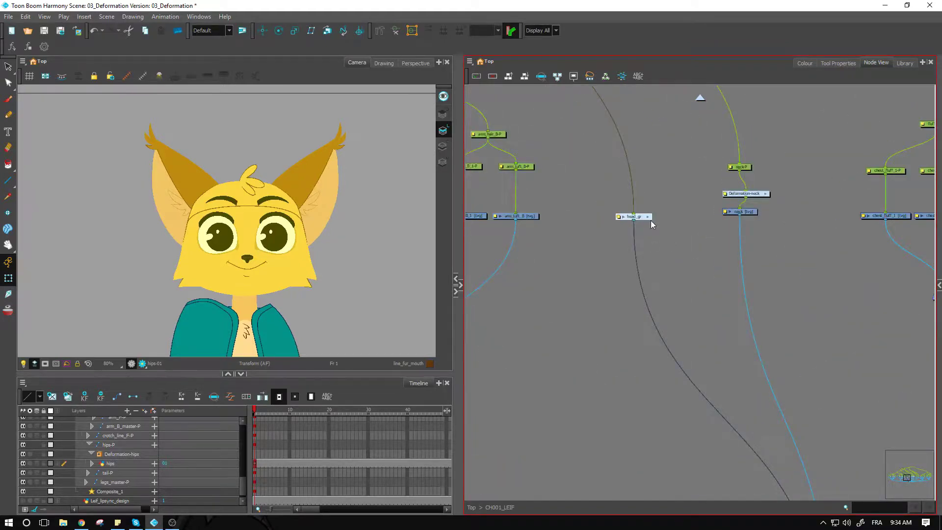
left_click(647, 216)
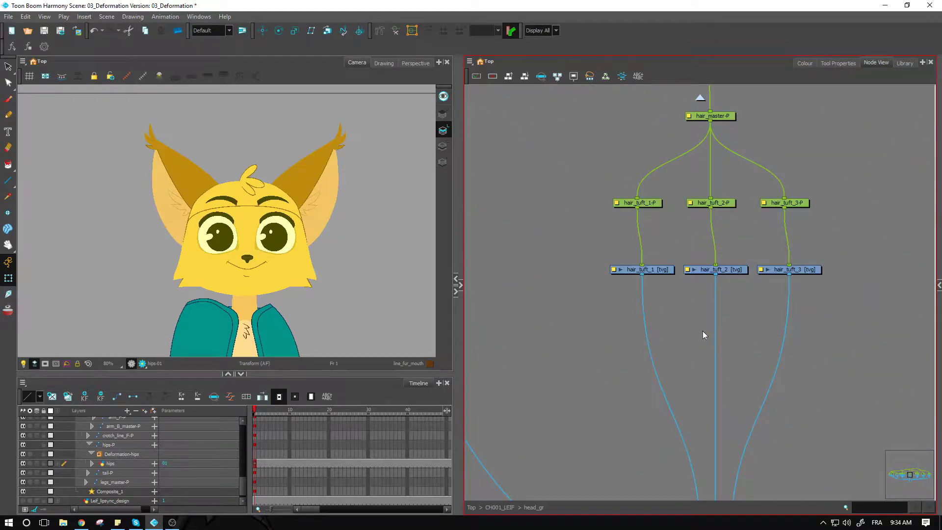
- Pan the group network to bring the eyebrow, pupil and eyelid nodes into view
scroll(627, 334, "down", 4)
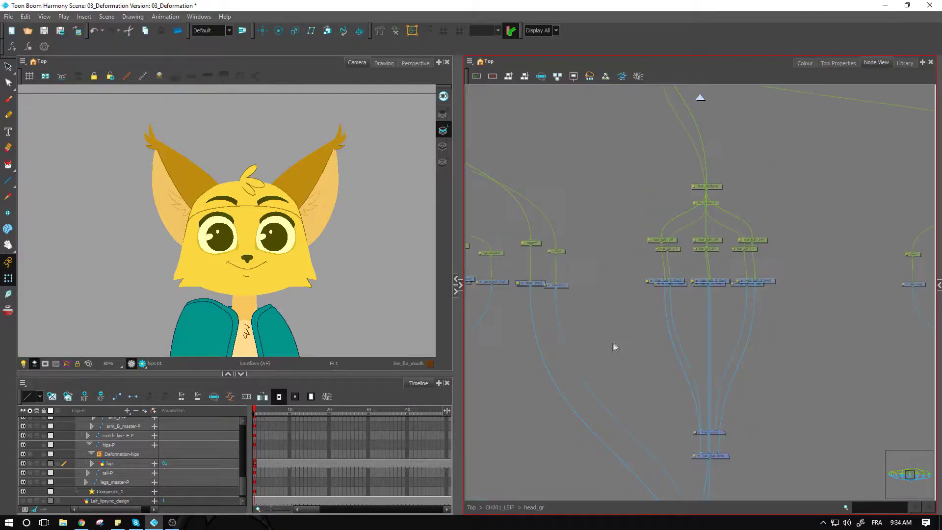
scroll(616, 347, "down", 5)
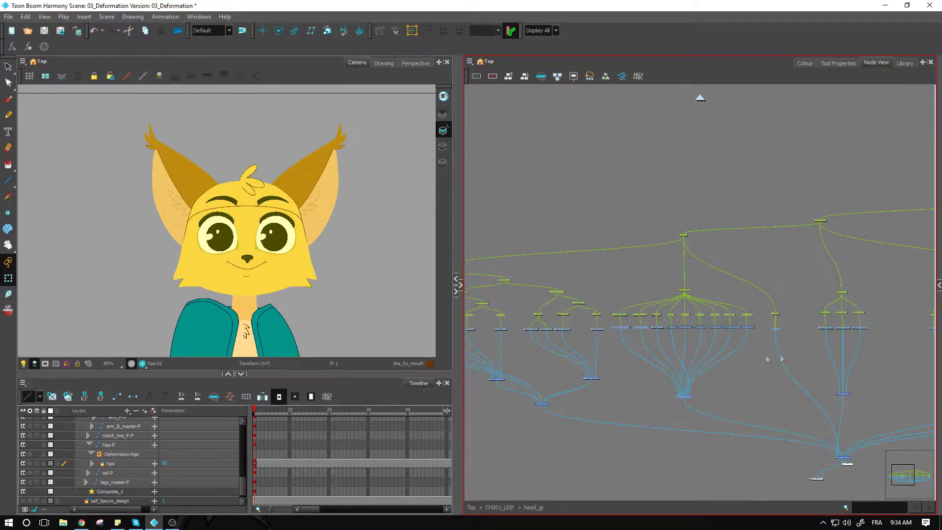
left_click_drag(886, 365, 646, 370)
left_click_drag(800, 376, 575, 378)
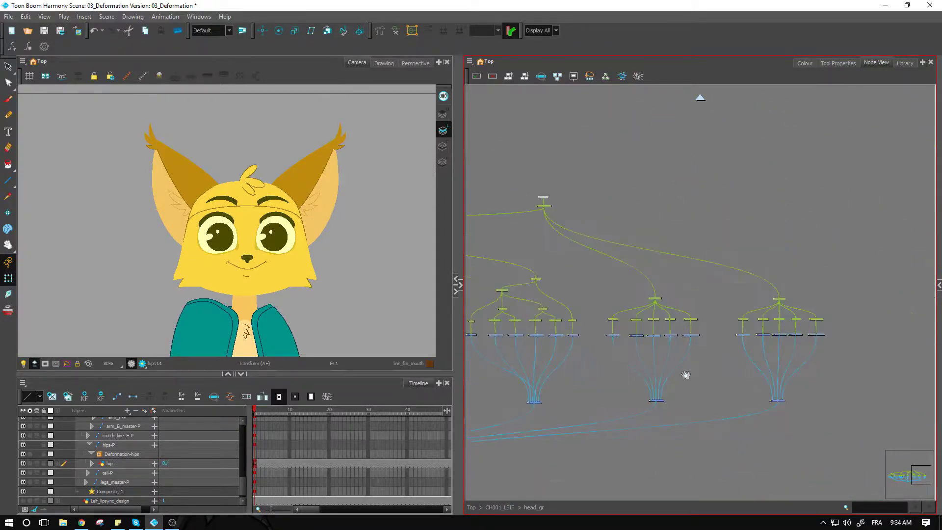
scroll(854, 365, "down", 5)
scroll(655, 352, "down", 1)
scroll(653, 344, "up", 8)
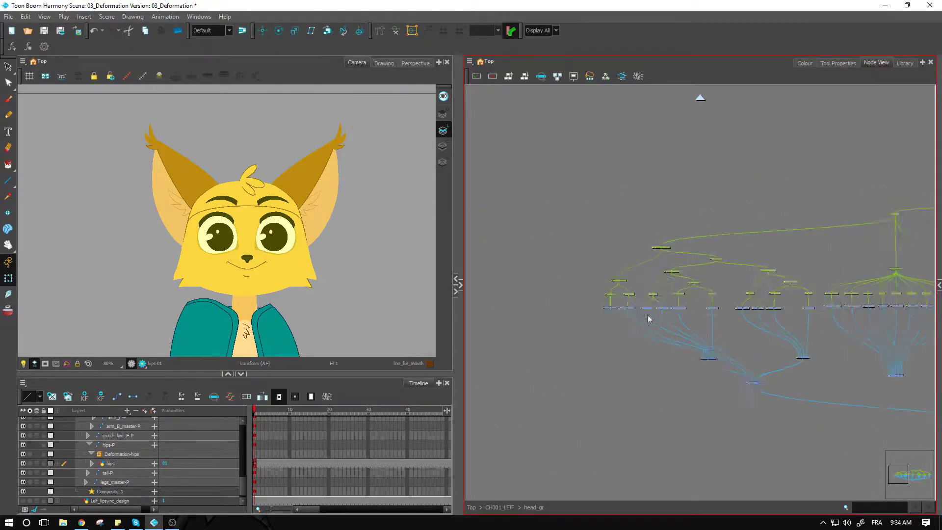
left_click_drag(567, 347, 833, 340)
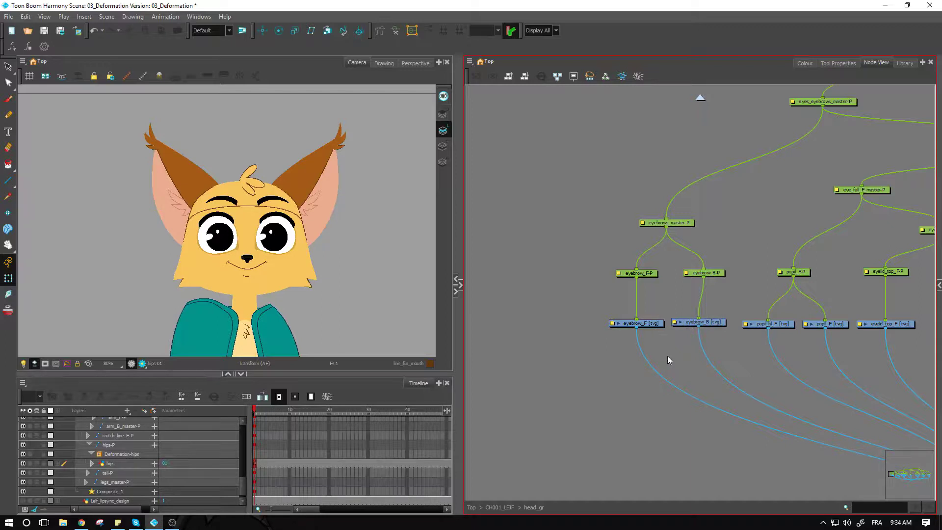
- Select the eyebrow_F drawing node and zoom the Camera view to 200% on the face
left_click(651, 325)
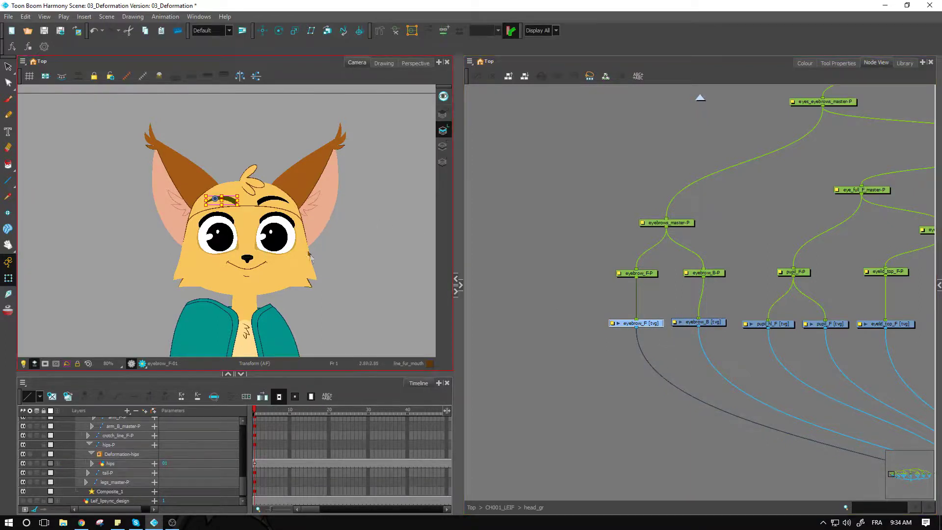
key("2")
key("2")
key("2")
key("2")
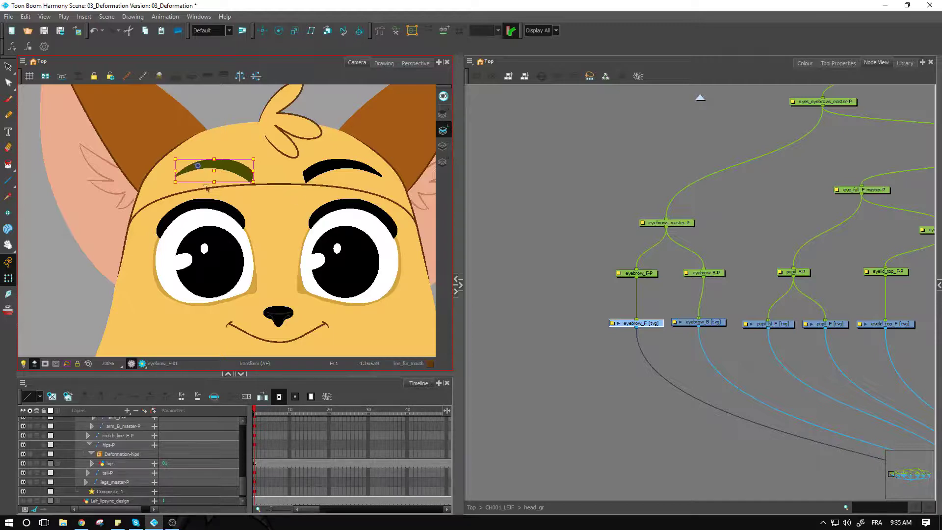
left_click(673, 330)
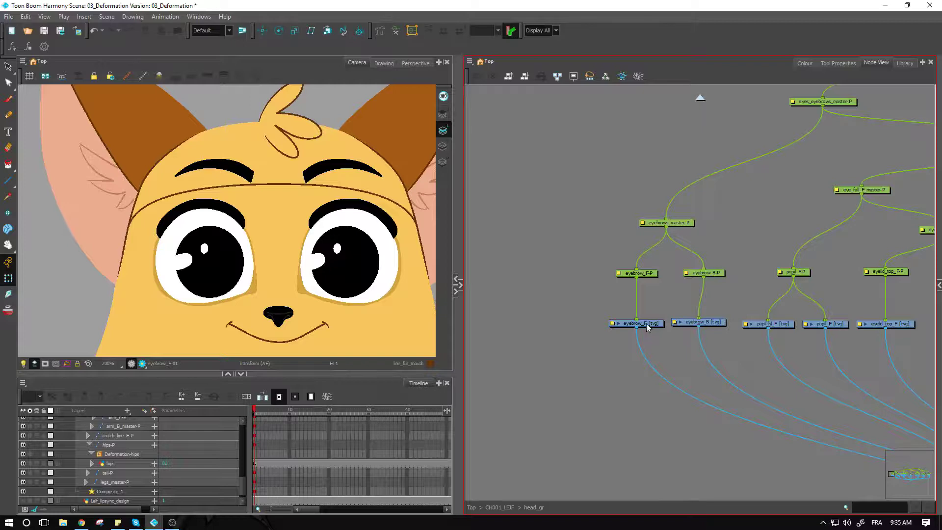
left_click(647, 325)
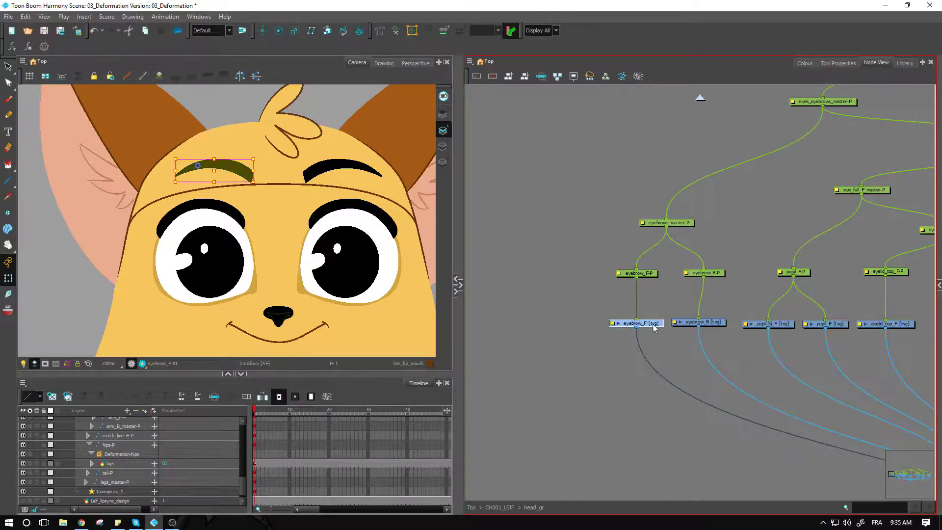
- Open the Node Library, dock the Library beside it, and resize the Node View
left_click(458, 291)
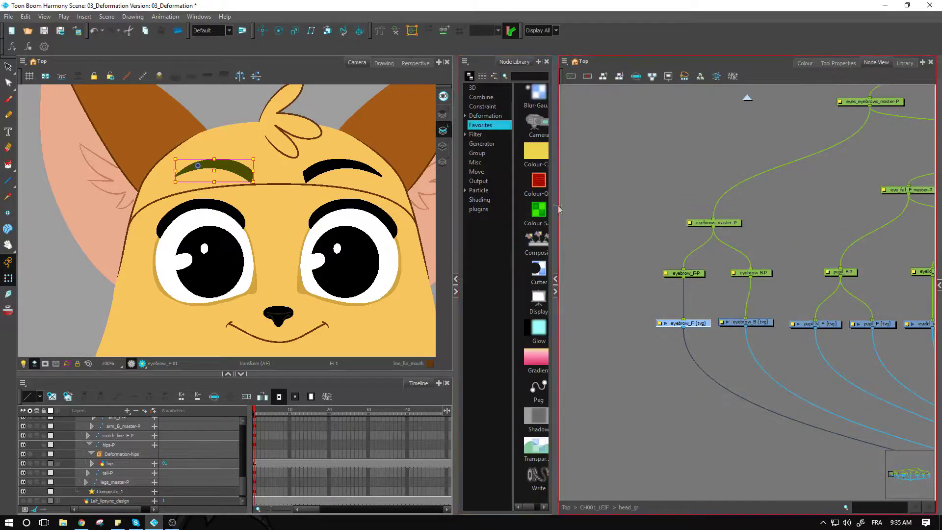
left_click_drag(556, 213, 634, 213)
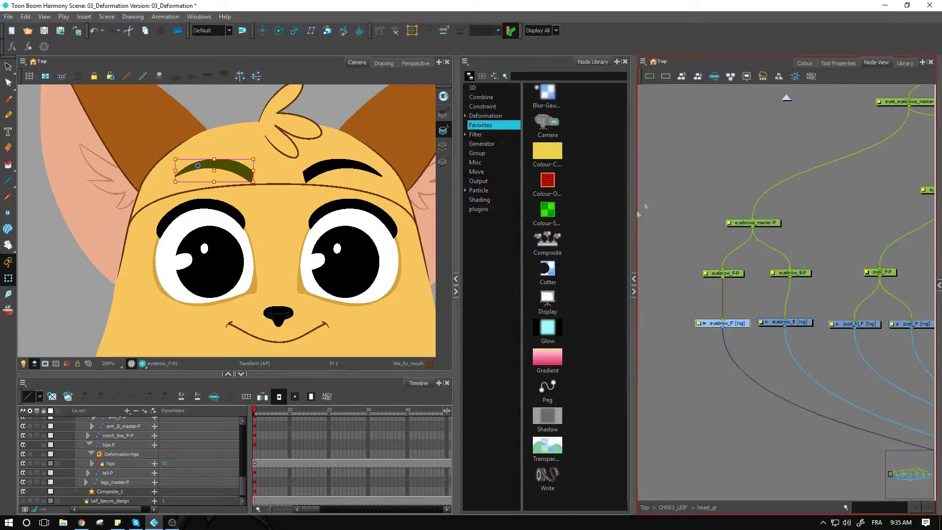
left_click(905, 62)
left_click_drag(766, 79, 584, 64)
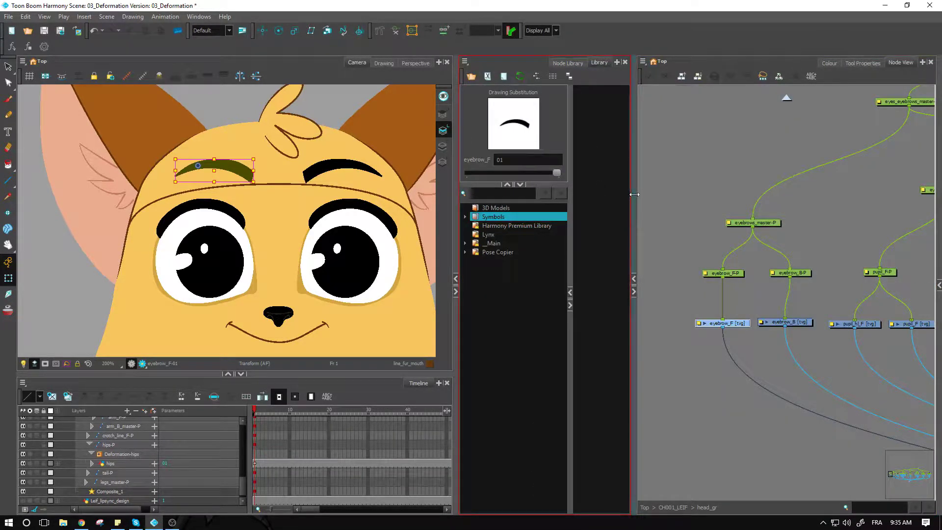
left_click_drag(634, 195, 620, 194)
- Reselect the eyebrow_F drawing node and show the Tool Properties panel
left_click(734, 348)
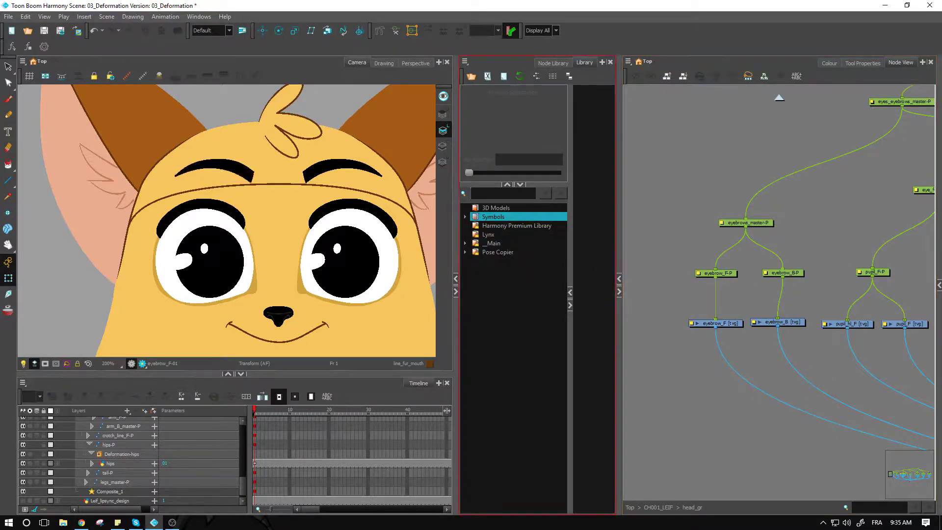
left_click(734, 325)
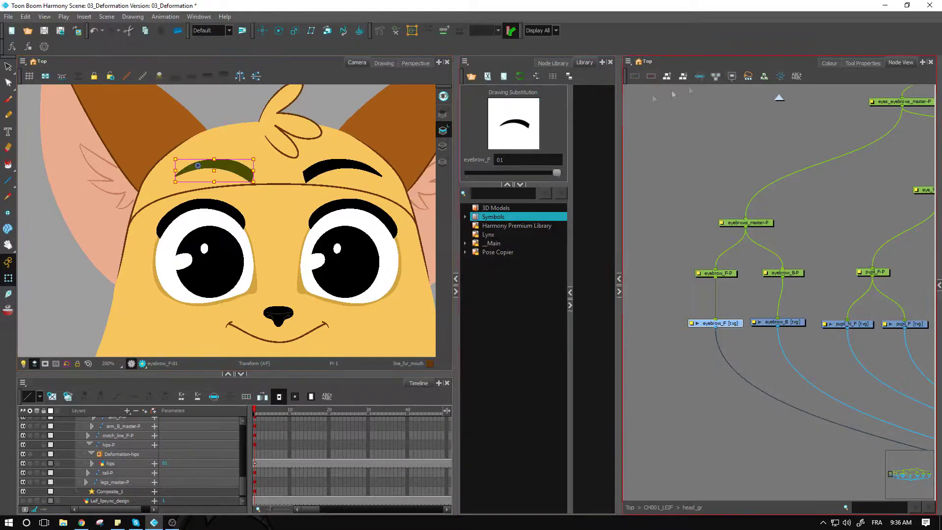
left_click(850, 64)
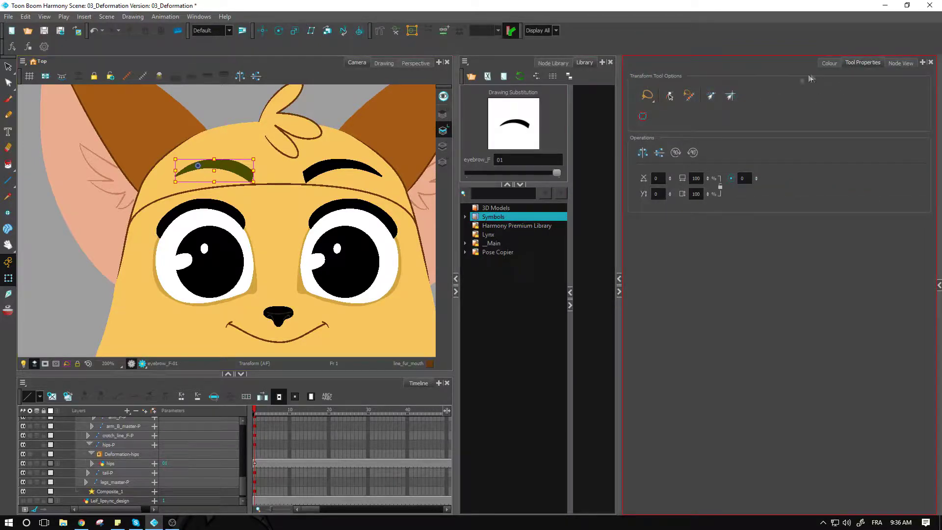
- Draw a curve deformer along the front eyebrow with the Rigging tool in Envelope mode
left_click(381, 33)
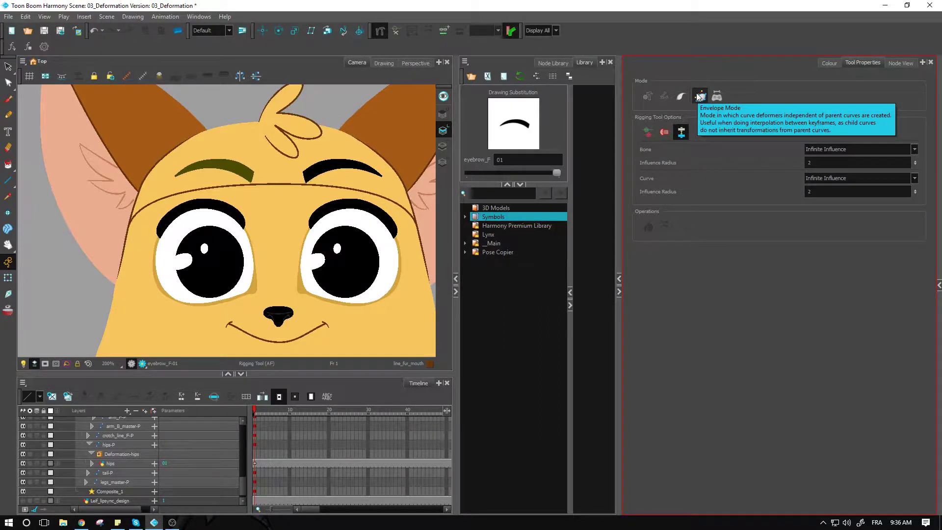
left_click(897, 63)
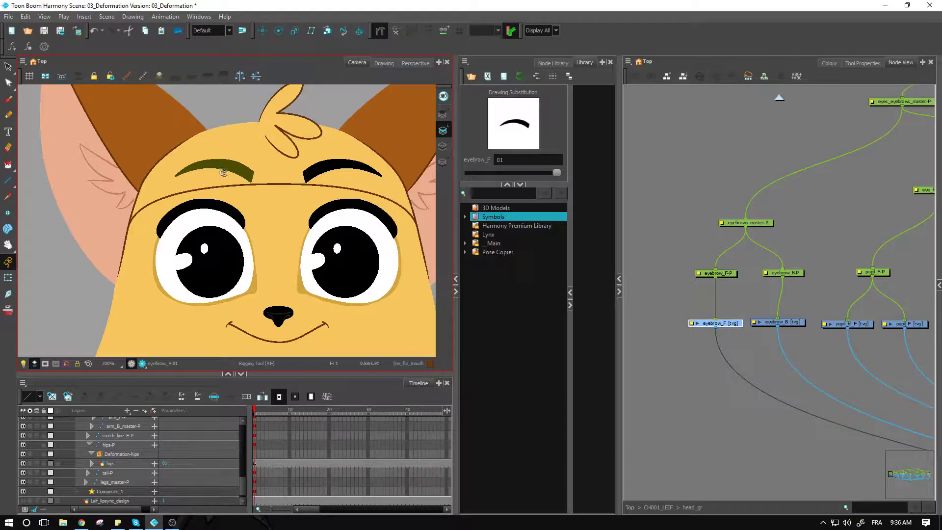
scroll(221, 171, "up", 2)
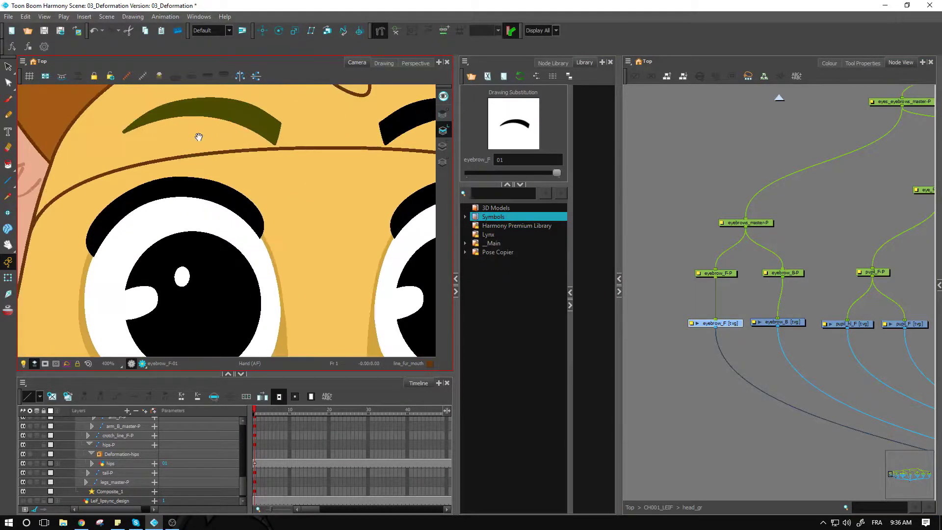
left_click_drag(199, 137, 172, 248)
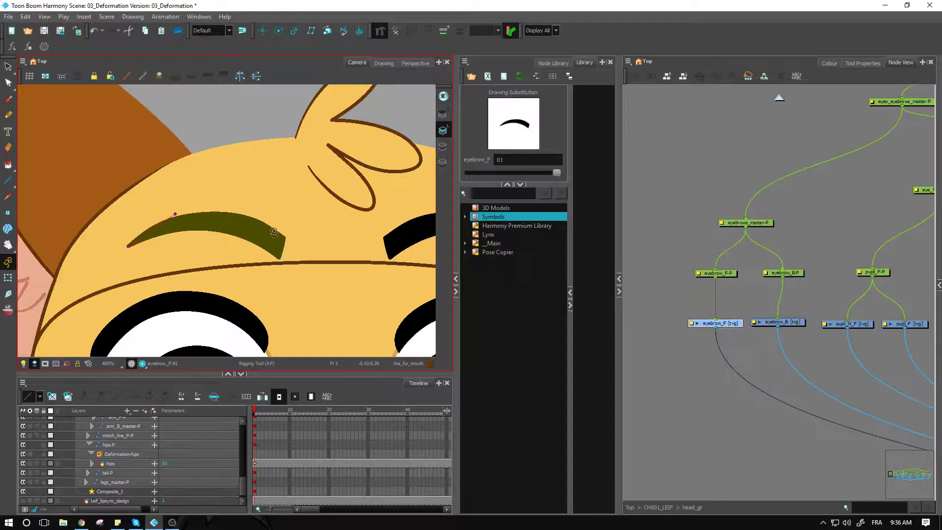
left_click_drag(282, 251, 250, 210)
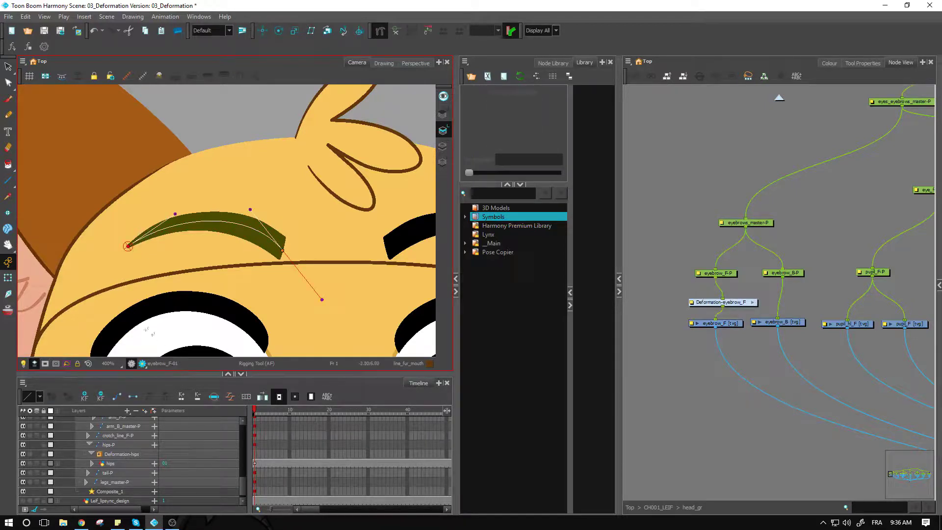
- Test-bend the eyebrow's right tip with the Transform tool, then undo it
left_click(8, 278)
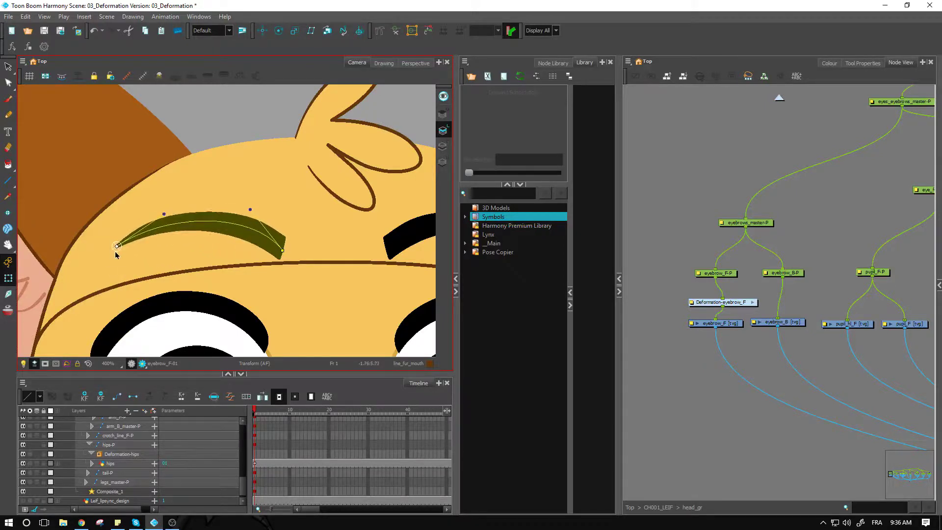
left_click(234, 259)
left_click_drag(283, 251, 275, 263)
key("ctrl+z")
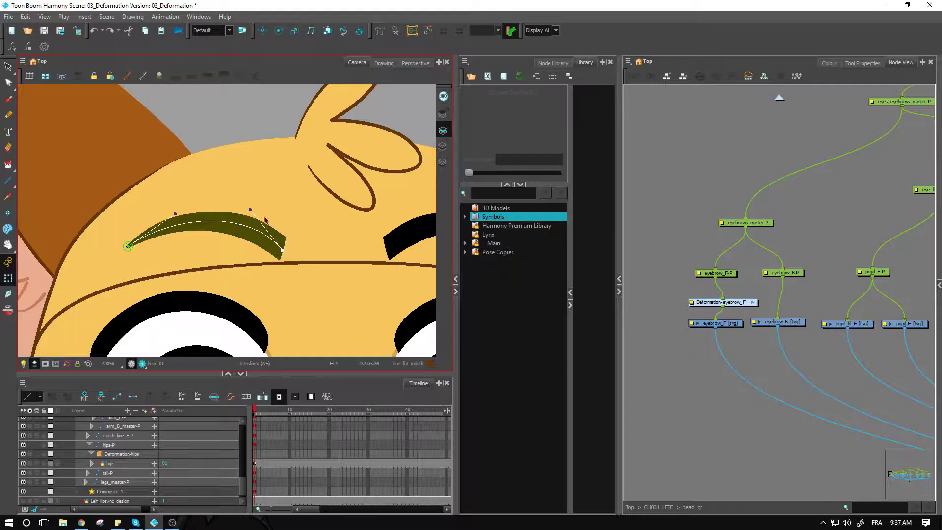
- Drag the eyebrow curve's tangents and right end, then undo back to the original arch
left_click_drag(250, 210, 247, 215)
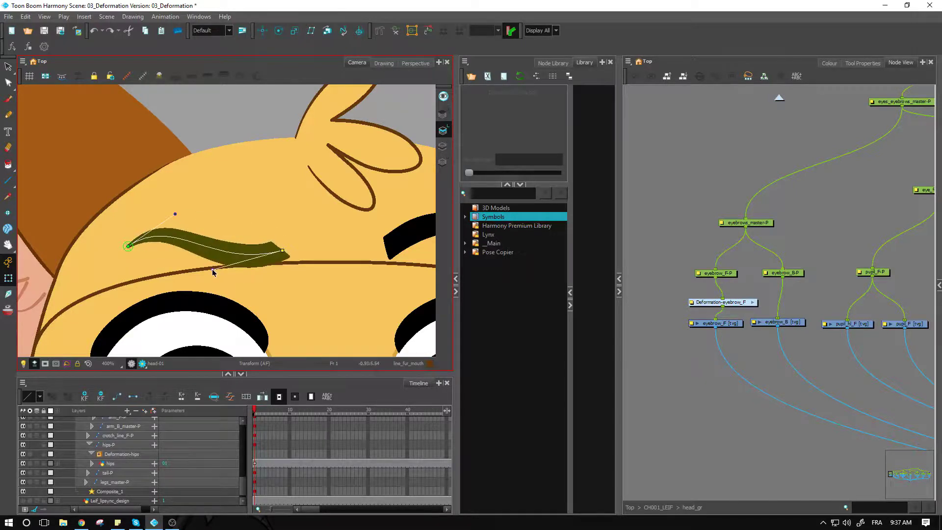
left_click_drag(213, 270, 209, 265)
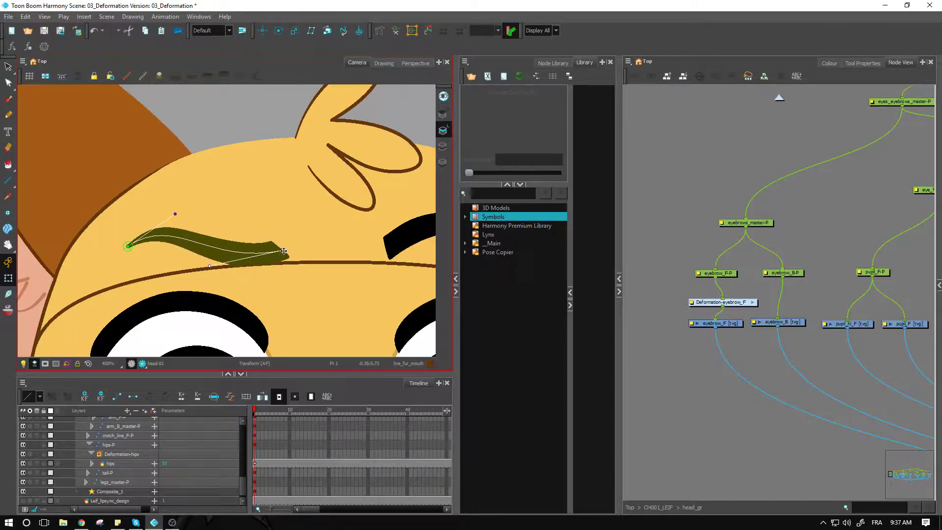
left_click_drag(284, 251, 280, 285)
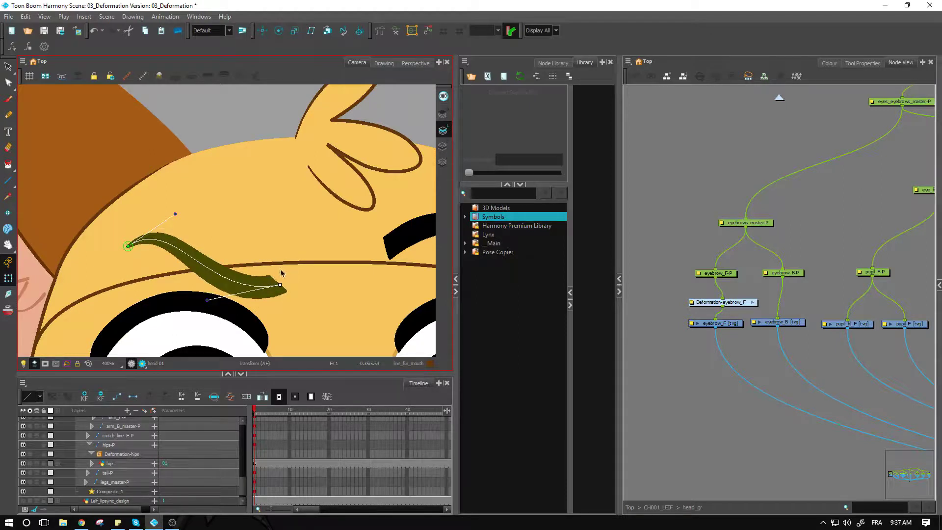
scroll(288, 281, "down", 3)
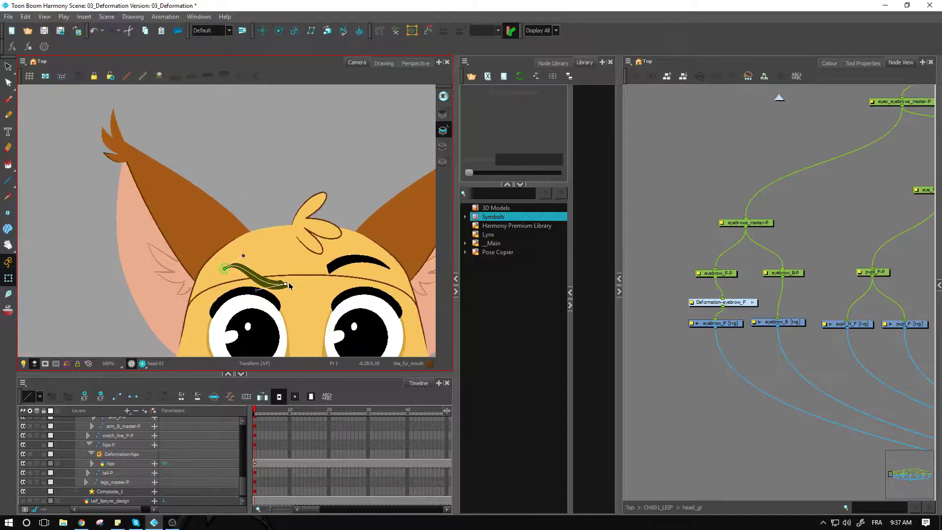
key("space")
left_click_drag(302, 316, 265, 257)
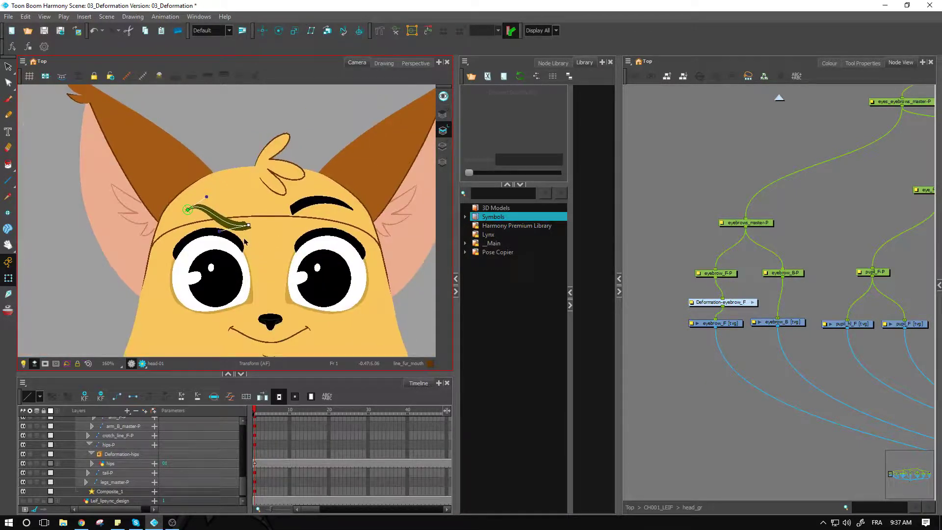
scroll(253, 240, "up", 2)
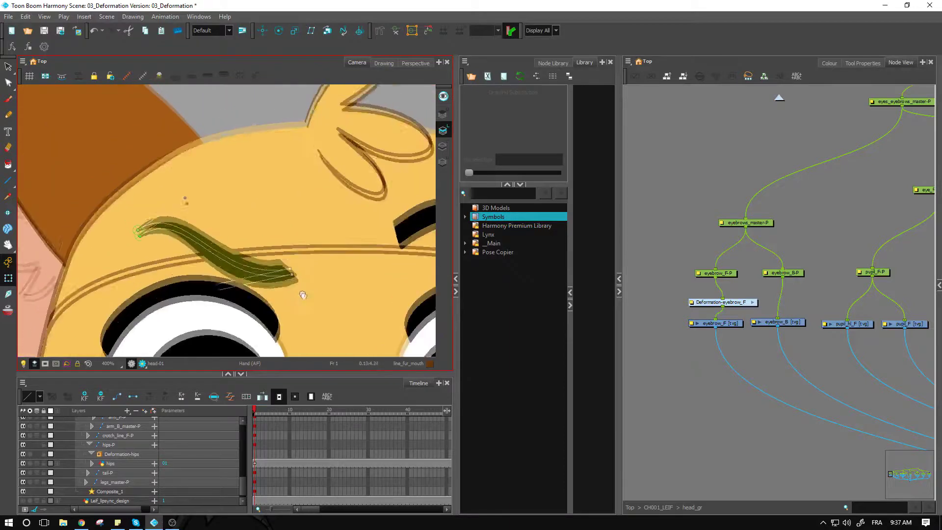
scroll(302, 294, "up", 2)
key("ctrl+z")
key("ctrl+z")
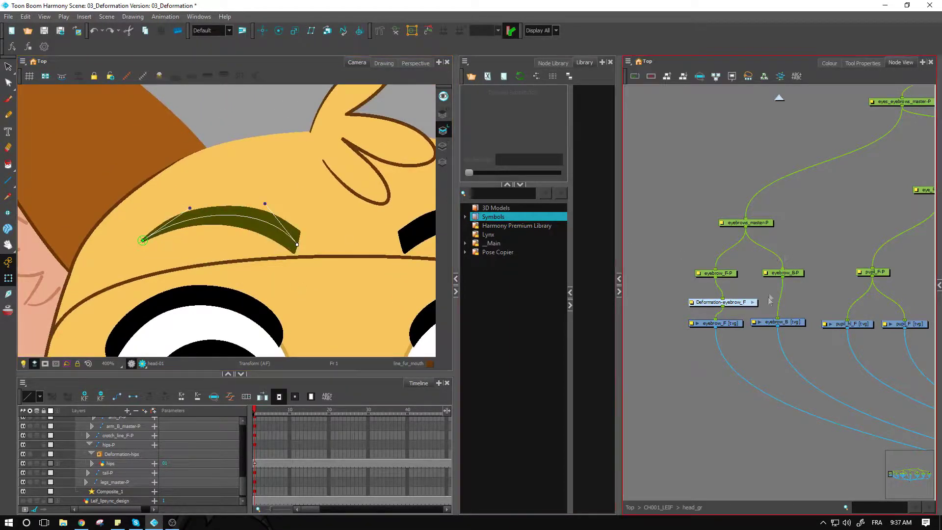
- Select eyebrow_F and nudge the Deformation-eyebrow_F node aside in the Node View
left_click(724, 325)
left_click_drag(735, 301, 725, 298)
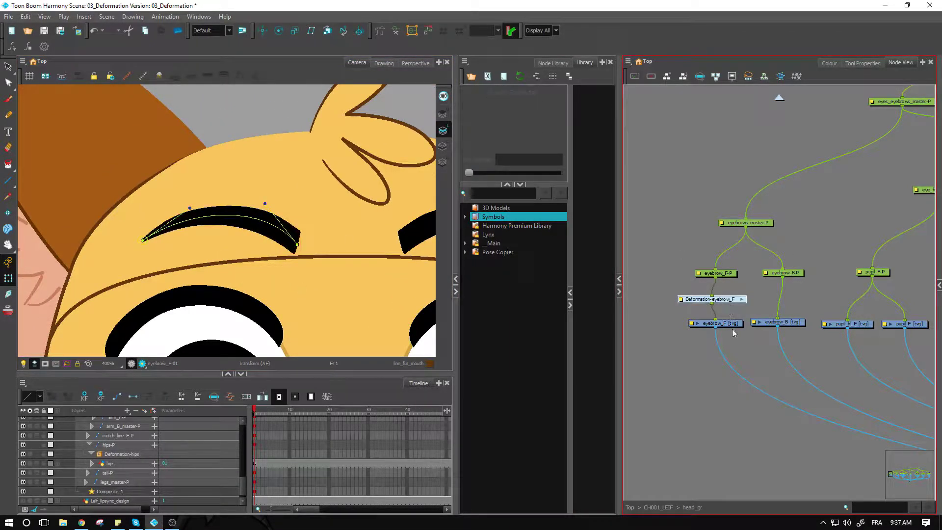
left_click(732, 326)
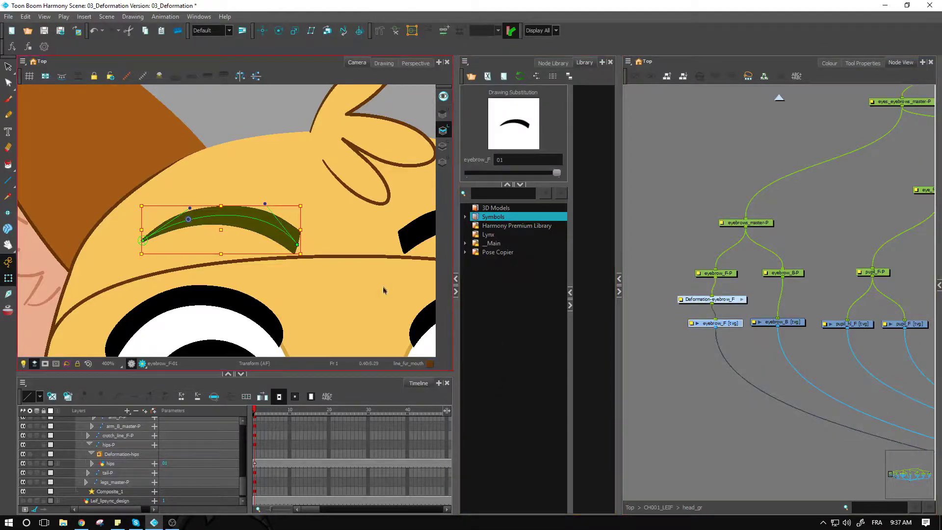
- Duplicate the front eyebrow drawing, rename it 02_env, and reselect eyebrow_F
left_click(68, 396)
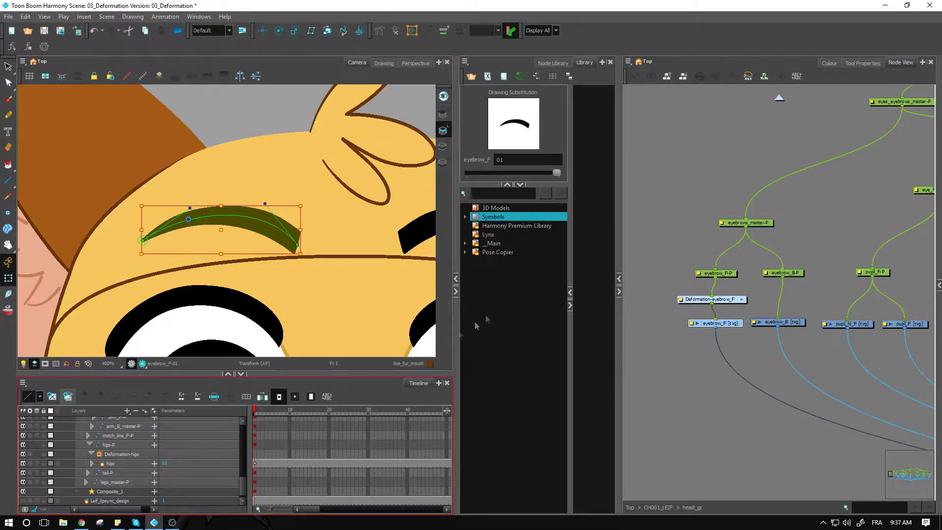
left_click(474, 300)
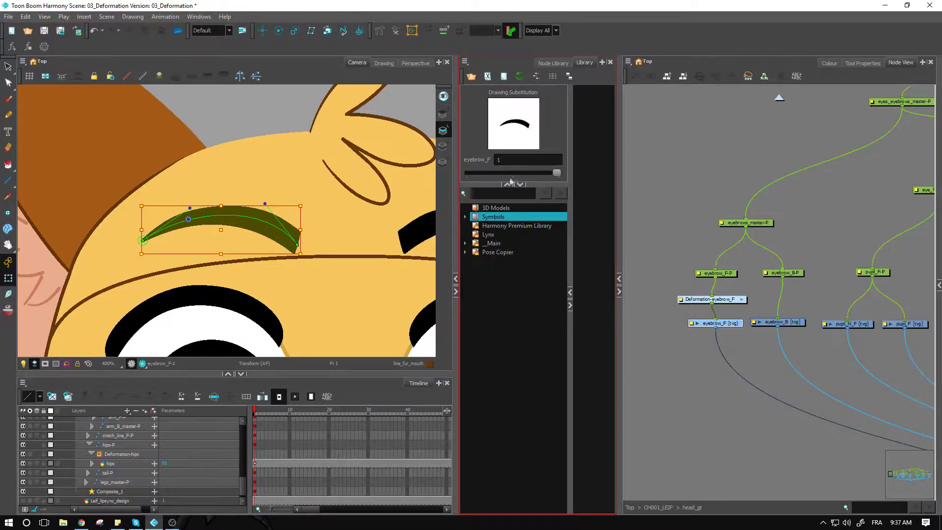
left_click(283, 400)
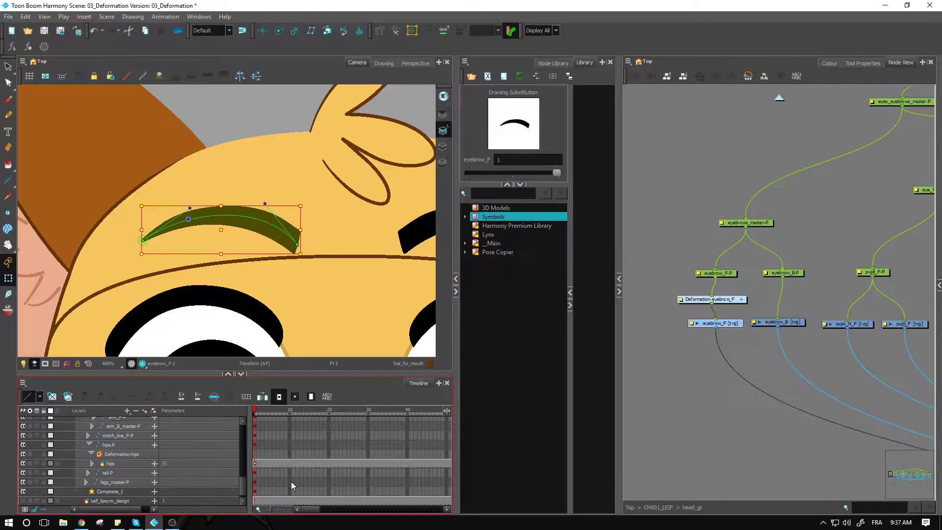
key("ctrl+d")
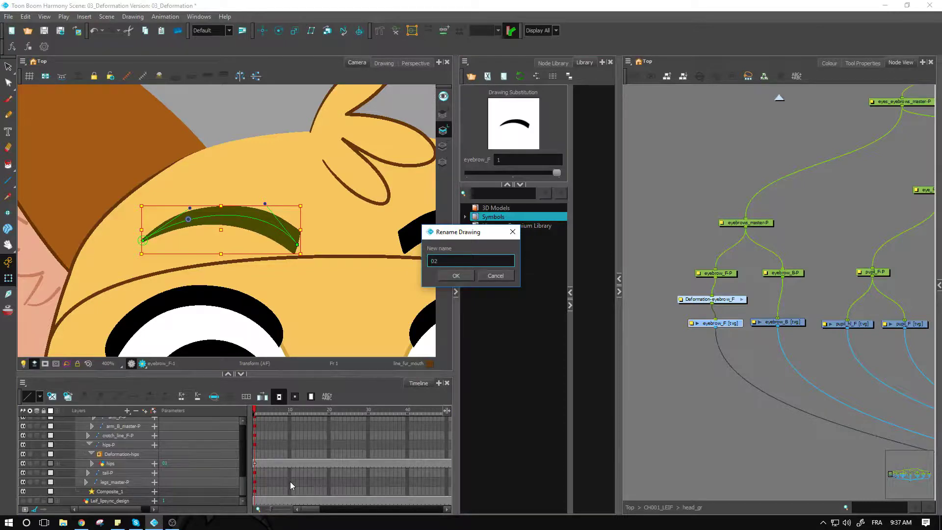
type("+")
left_click(456, 276)
left_click(744, 362)
left_click(733, 324)
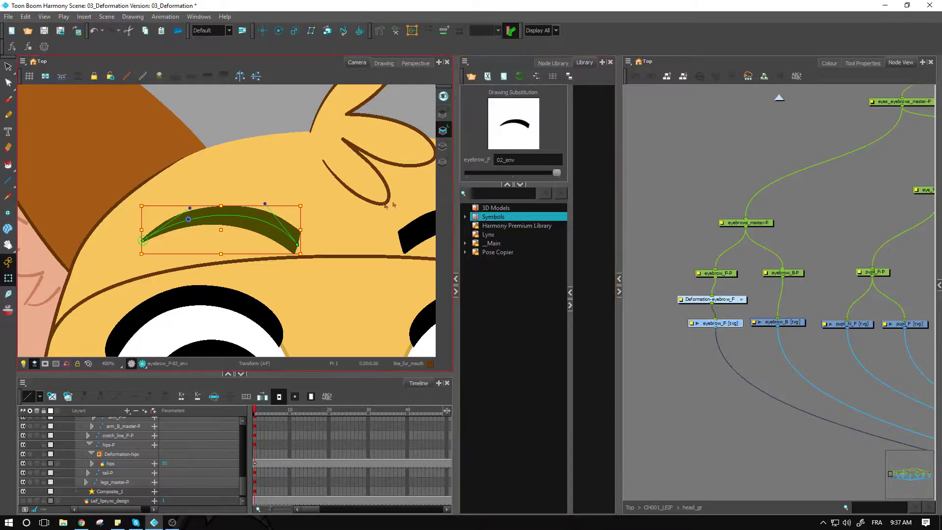
- Draw a new deformation chain envelope around the front eyebrow and fit its curves
left_click(444, 33)
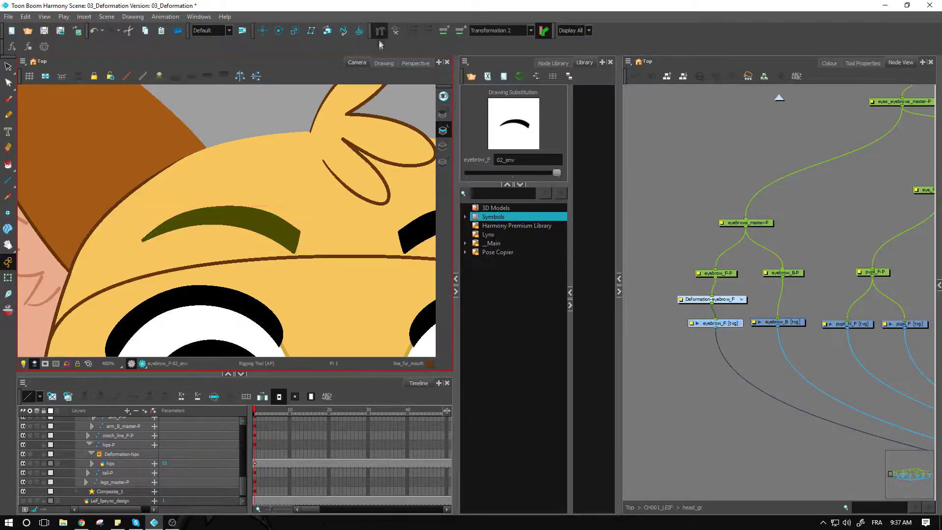
left_click(143, 240)
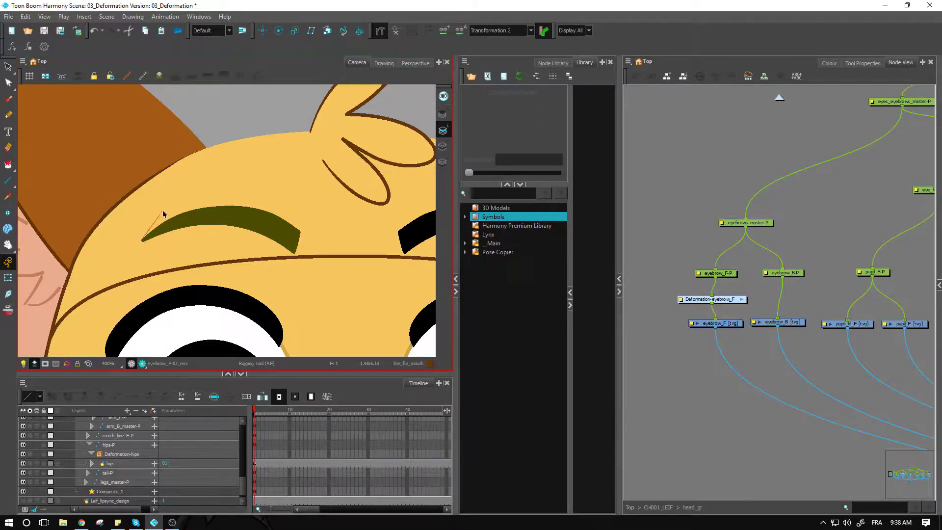
left_click(164, 213)
left_click_drag(301, 232, 245, 183)
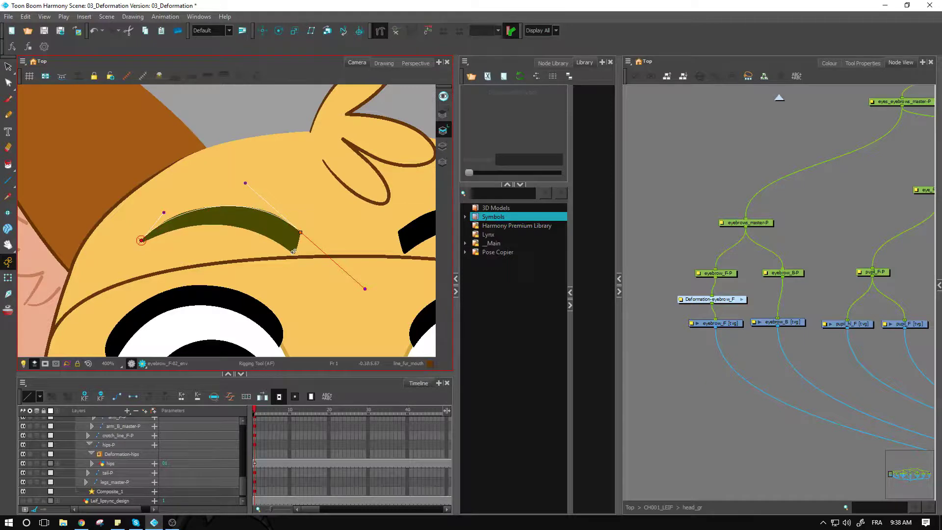
left_click_drag(315, 276, 322, 283)
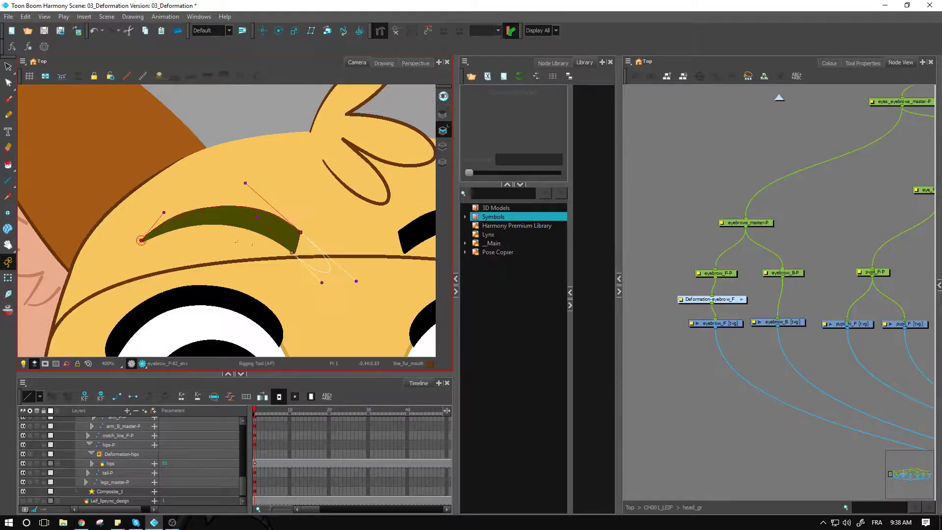
left_click(141, 241)
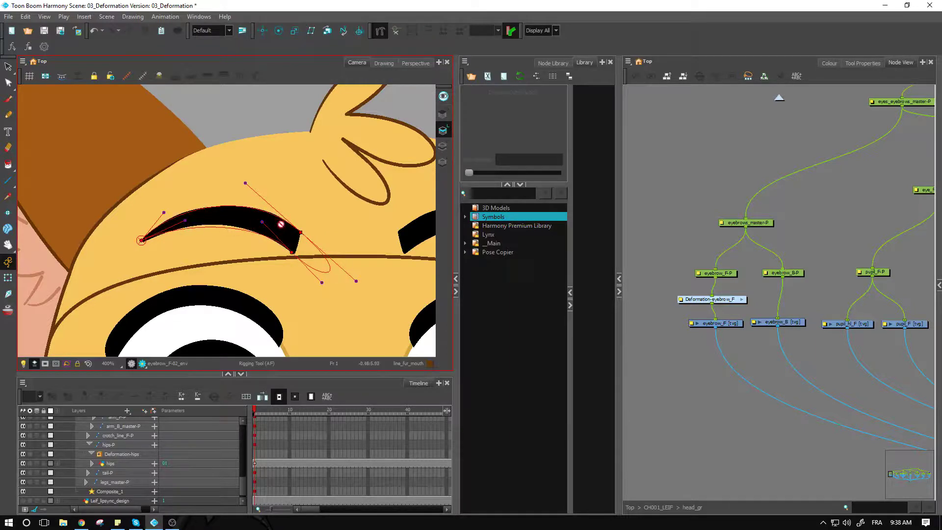
left_click_drag(322, 284, 295, 243)
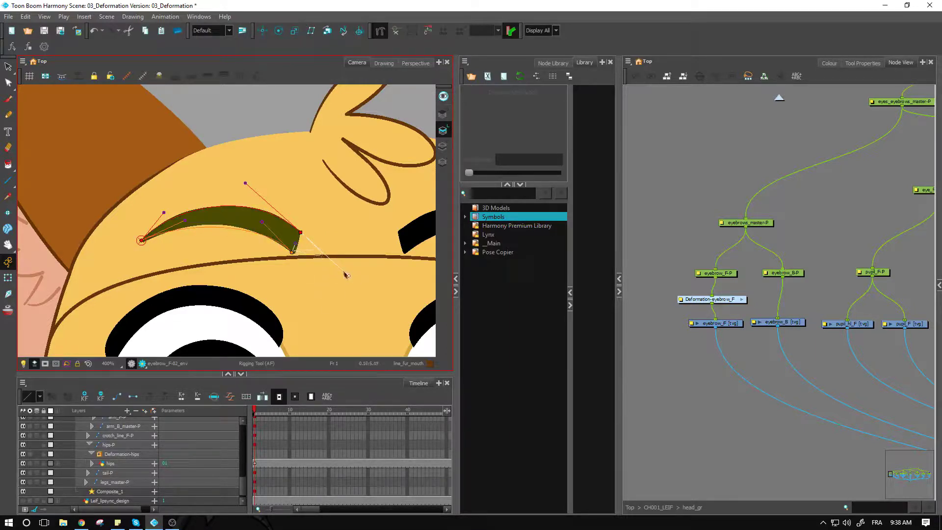
left_click(294, 253)
left_click_drag(266, 223, 249, 215)
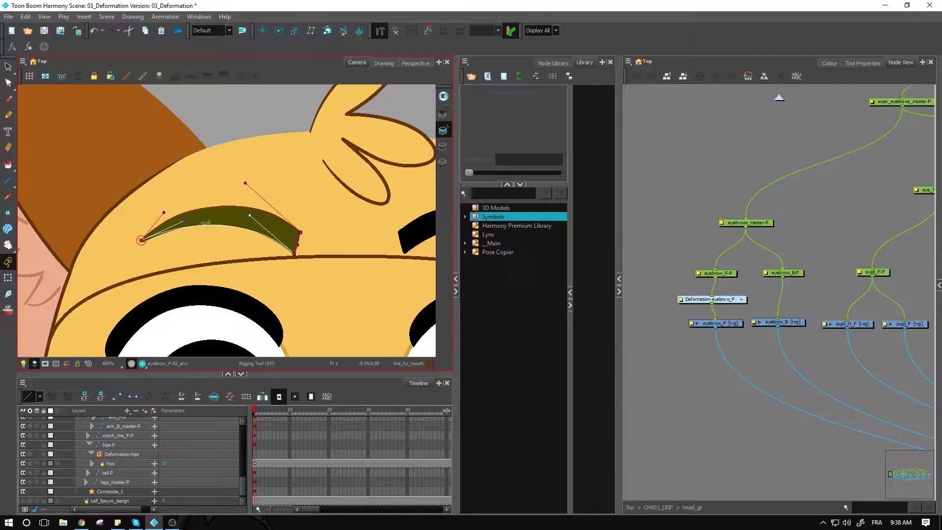
left_click(141, 241)
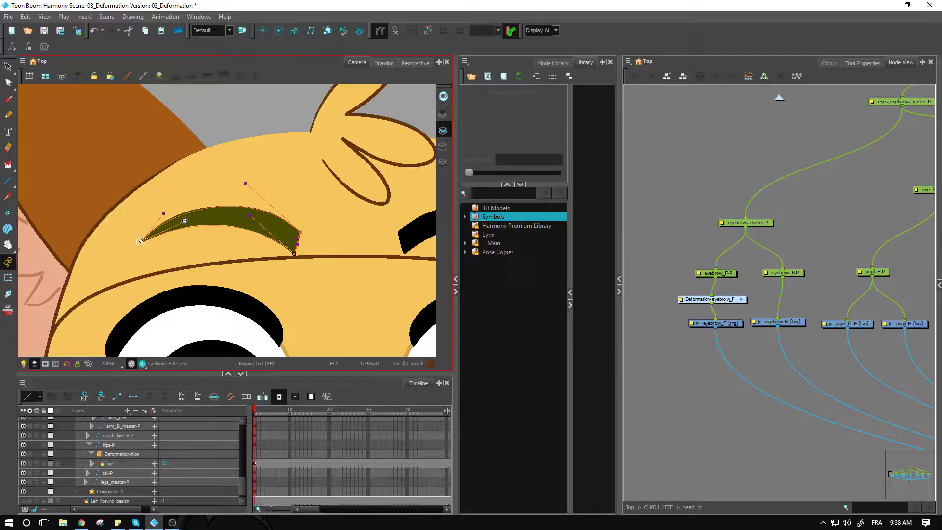
left_click_drag(164, 213, 165, 208)
- Drag the envelope handles to bend the eyebrow into a thin, drooping crescent
left_click(8, 278)
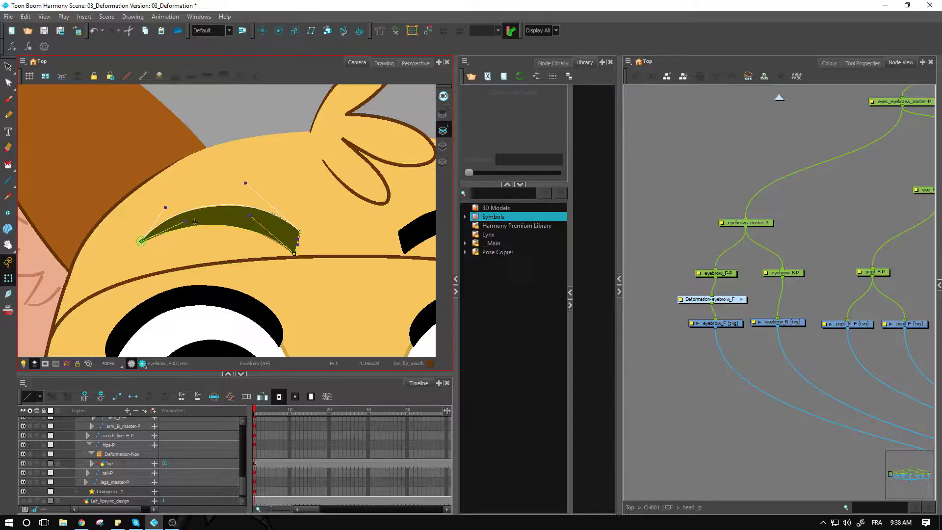
left_click_drag(185, 221, 201, 293)
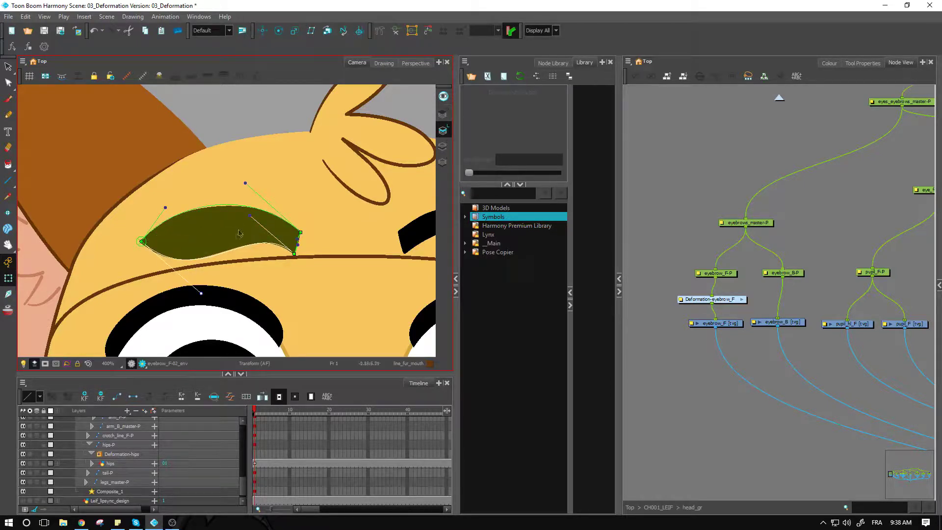
left_click_drag(250, 218, 254, 296)
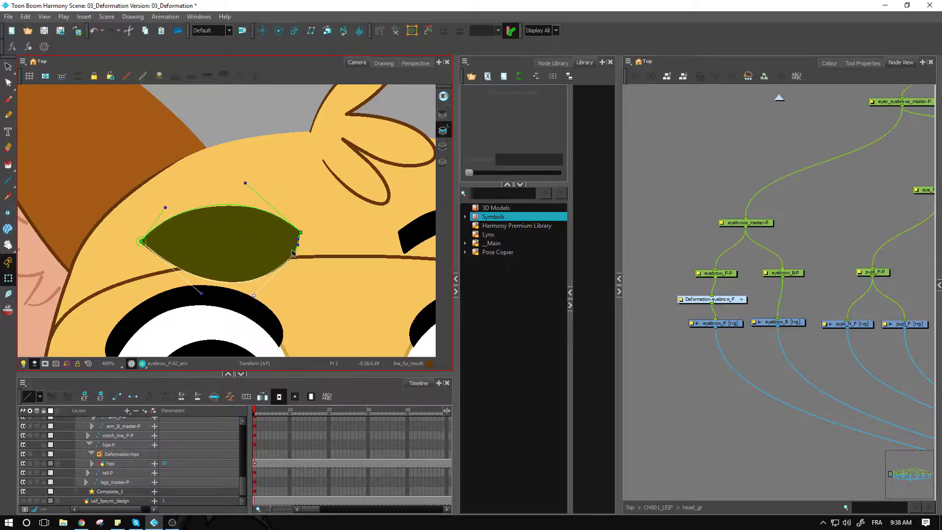
left_click_drag(298, 255, 306, 255)
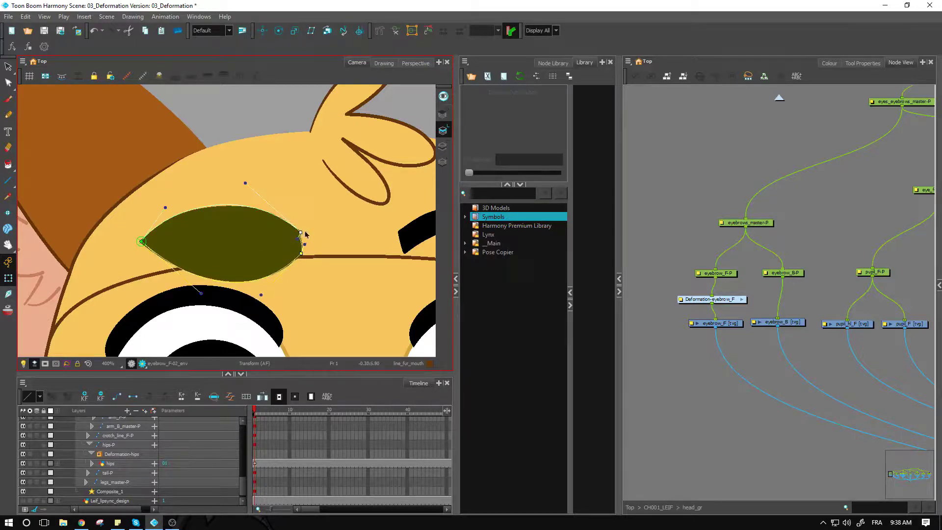
left_click(299, 233)
left_click_drag(246, 183, 239, 284)
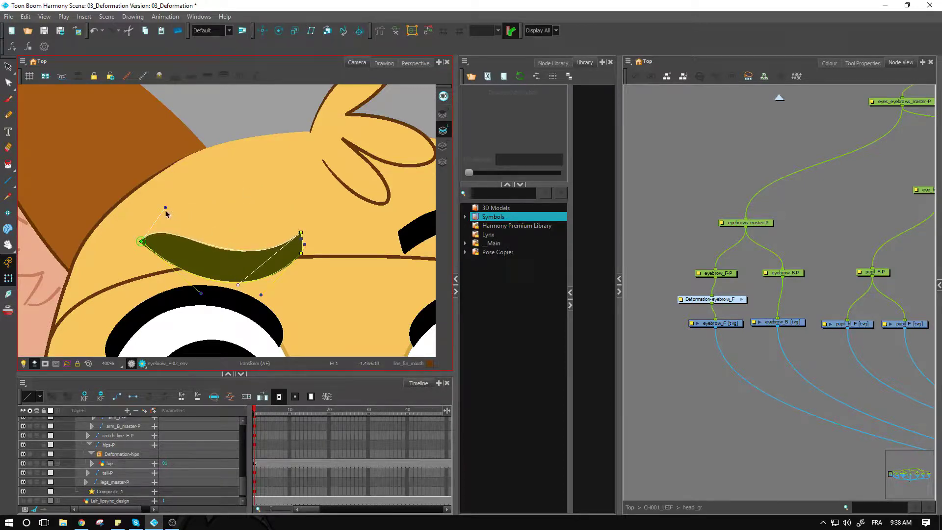
left_click_drag(167, 209, 193, 259)
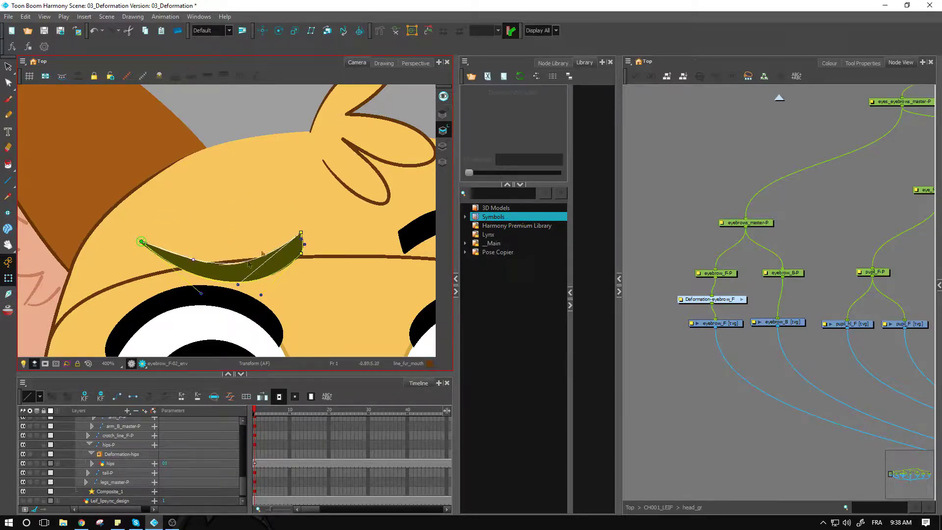
left_click(276, 122)
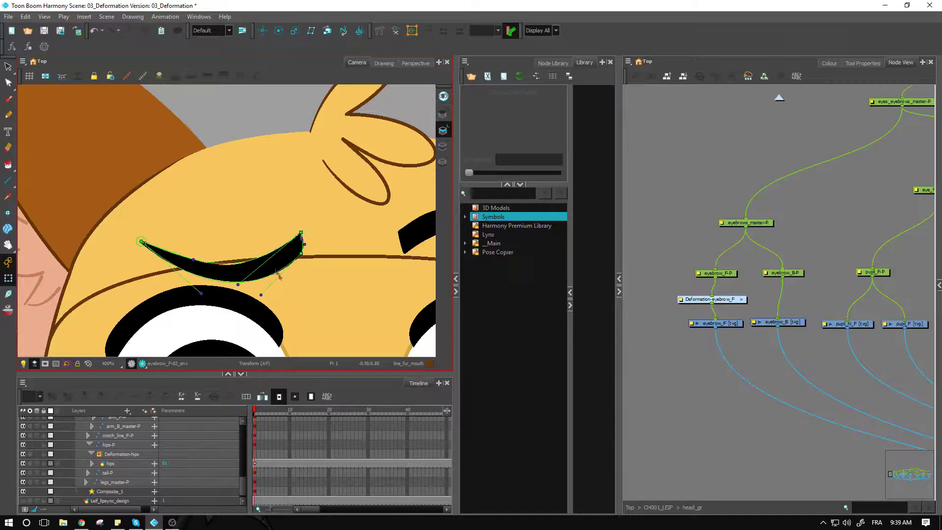
scroll(273, 265, "down", 3)
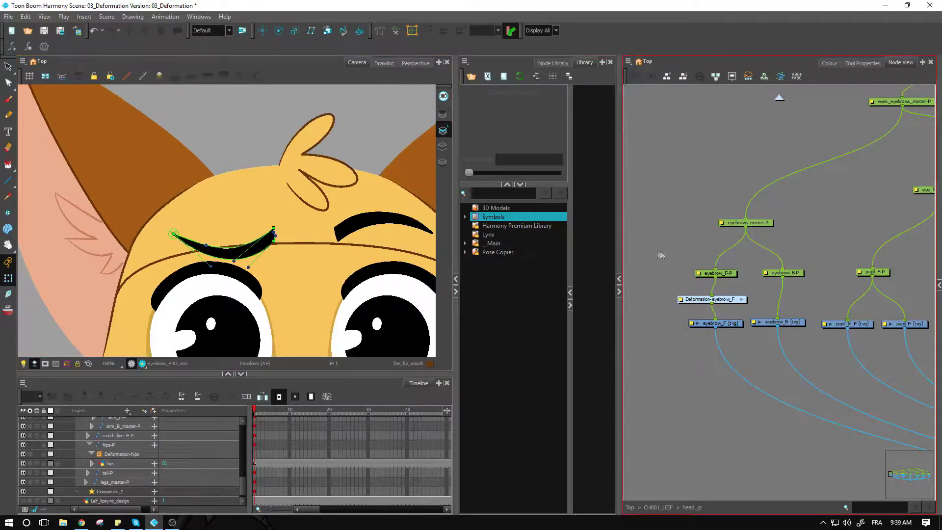
left_click(732, 301)
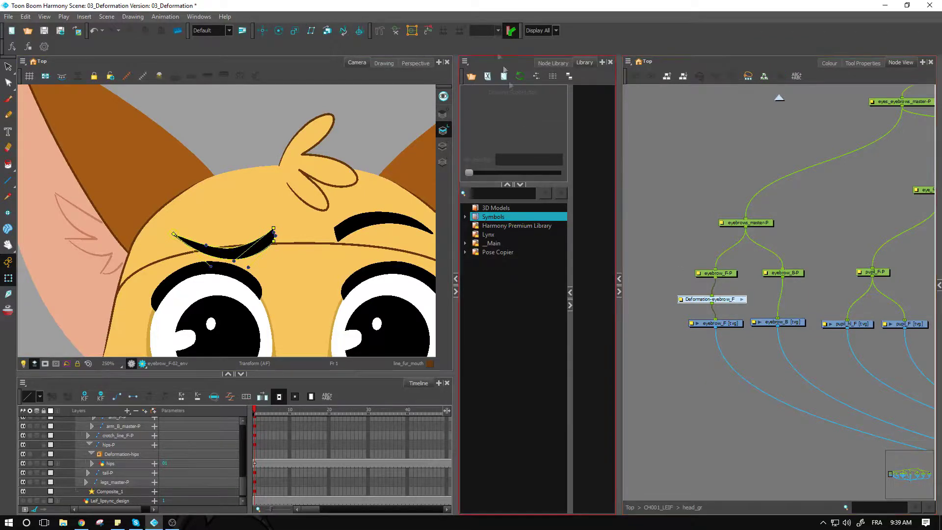
- Reset the eyebrow deformation, then select the pupil_hl_F and pupil_F drawings
left_click(428, 30)
left_click(229, 148)
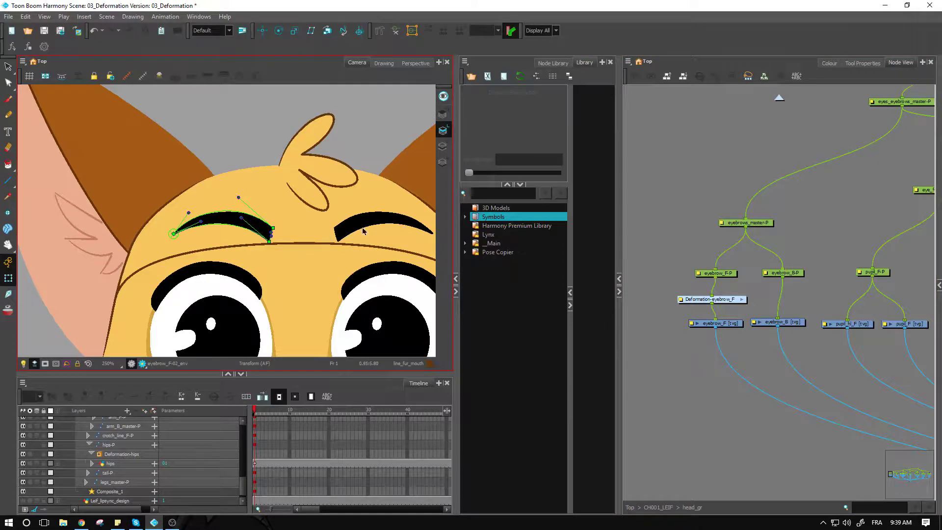
scroll(261, 184, "down", 4)
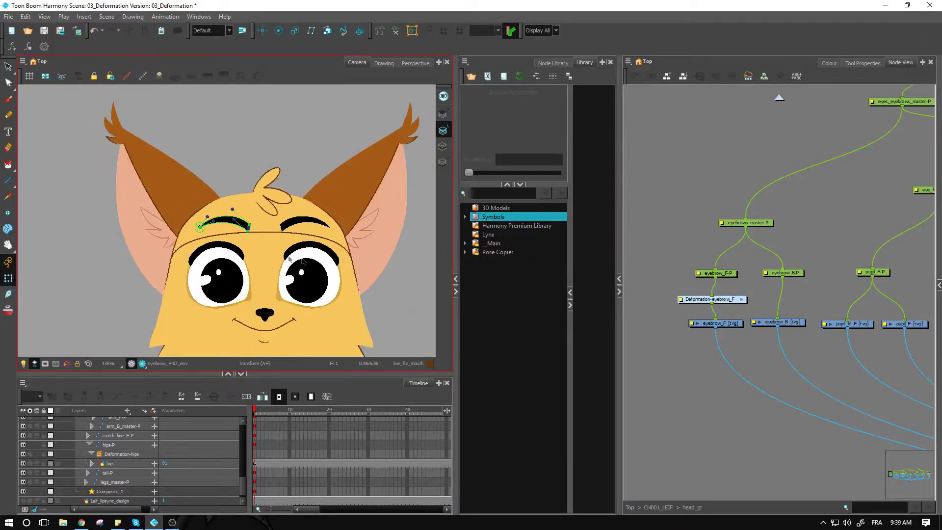
left_click_drag(849, 353, 710, 326)
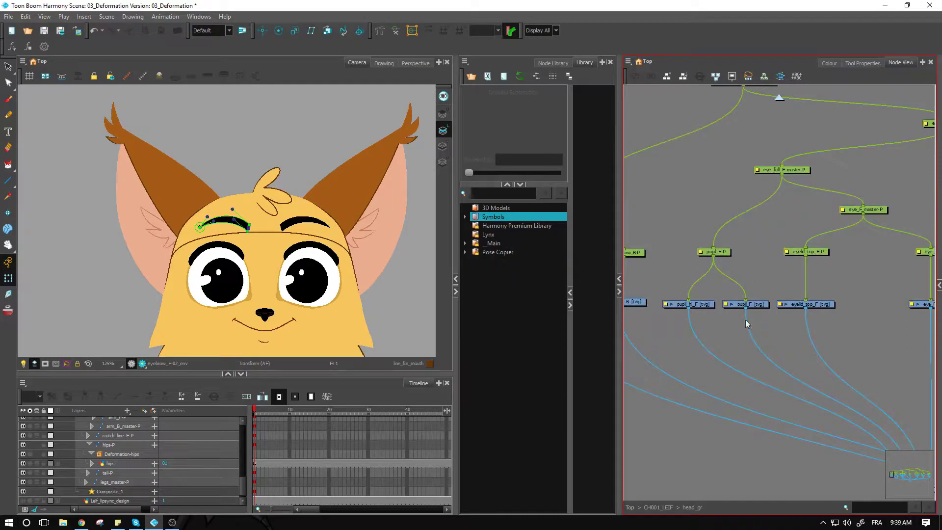
left_click(703, 307)
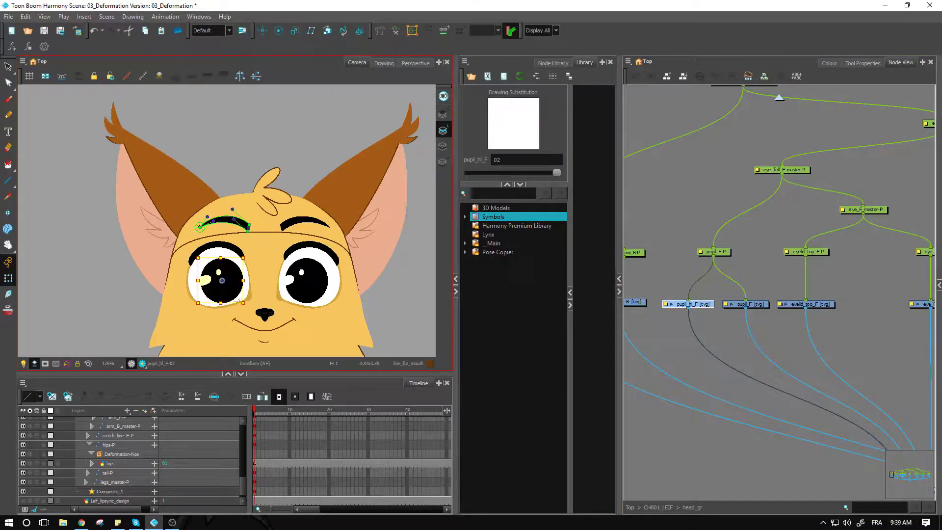
left_click(232, 293)
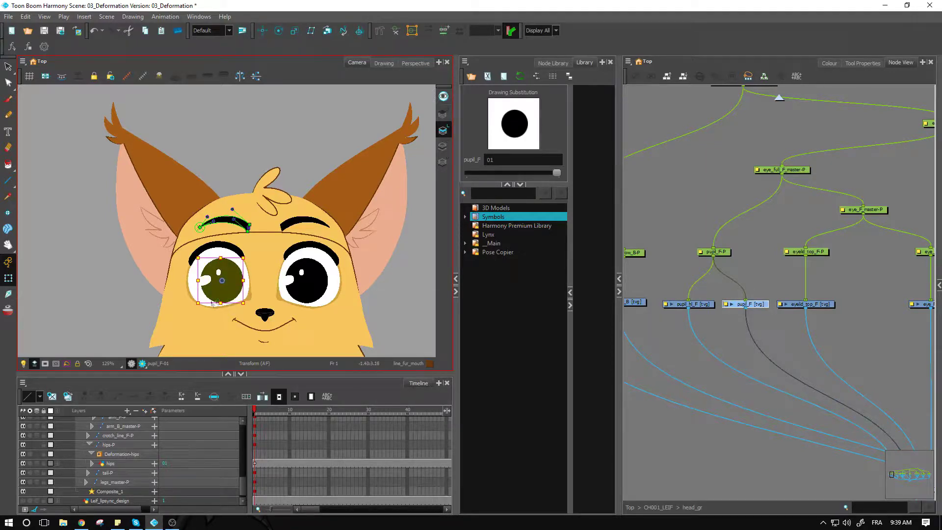
- Go up to Top level and enable the Leif_Design reference node with A
left_click(630, 507)
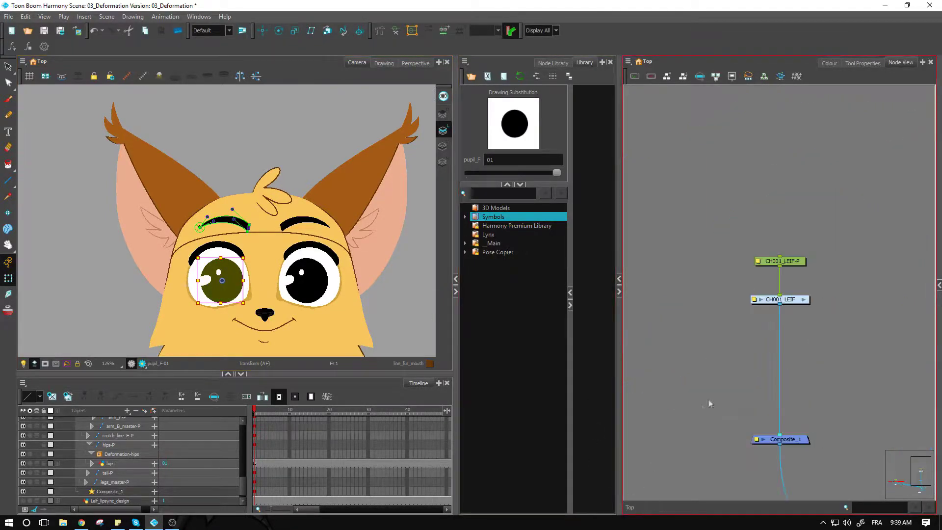
left_click_drag(720, 429, 816, 275)
left_click_drag(756, 417, 899, 406)
left_click_drag(792, 322, 875, 352)
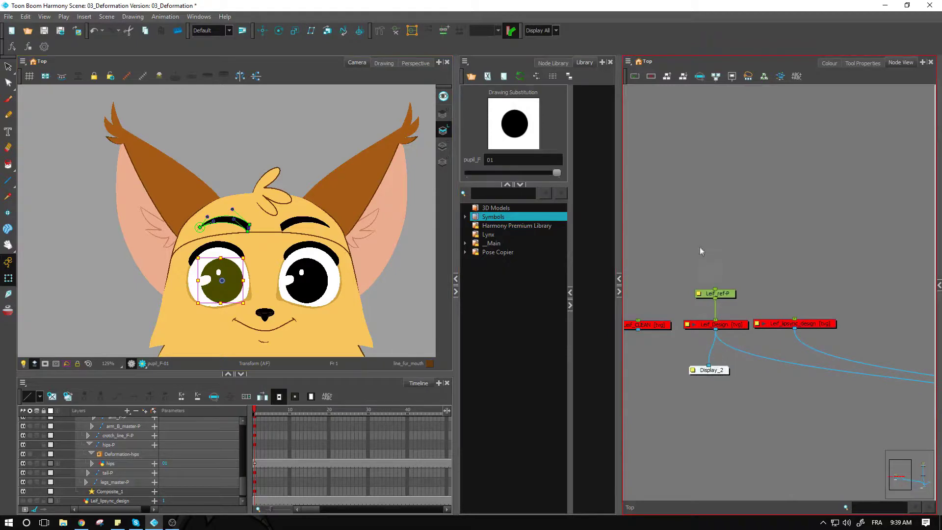
left_click_drag(702, 251, 722, 327)
key("a")
left_click(758, 290)
- Zoom out and pan across the lynx turnaround views, then select Leif_ref-P and Leif_Design
scroll(309, 263, "down", 2)
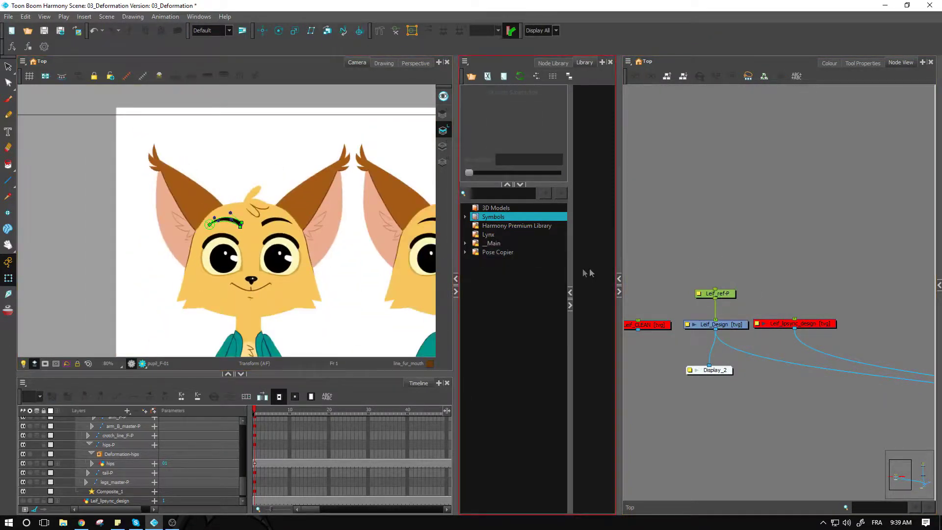
left_click_drag(282, 249, 132, 233)
left_click_drag(362, 257, 279, 256)
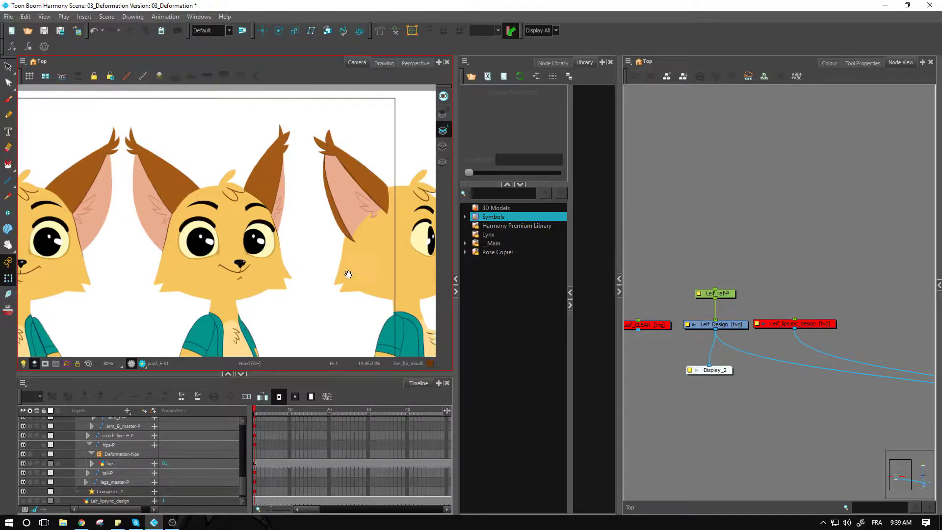
left_click_drag(356, 272, 153, 279)
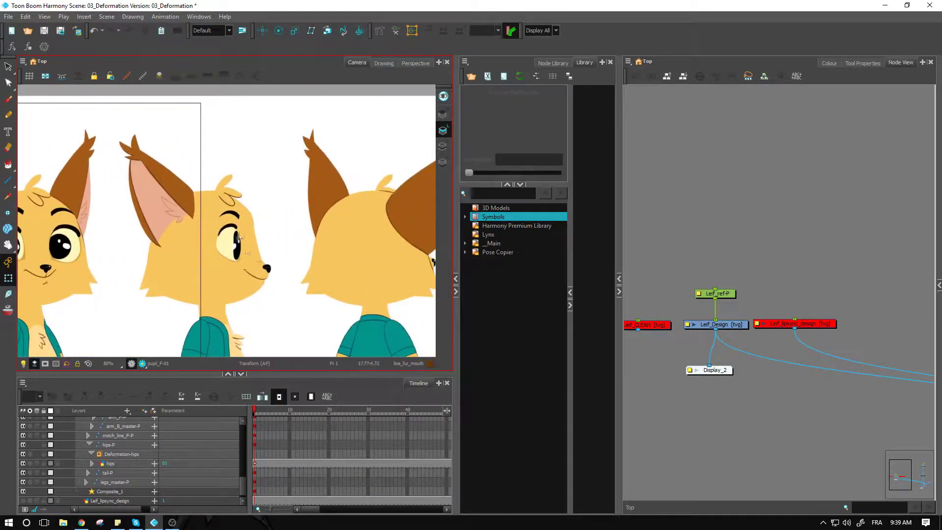
left_click_drag(362, 279, 216, 290)
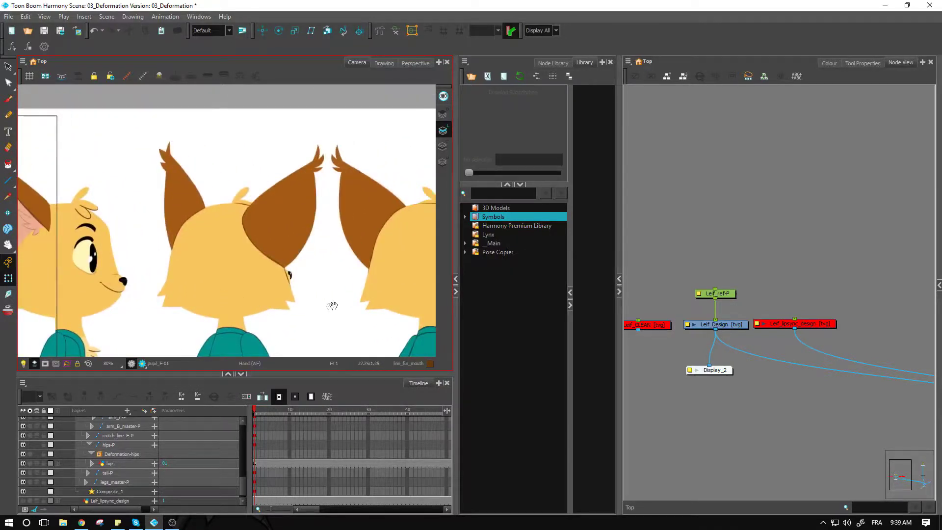
mouse_move(332, 305)
left_mouse_down()
mouse_move(179, 299)
mouse_move(370, 288)
left_mouse_up()
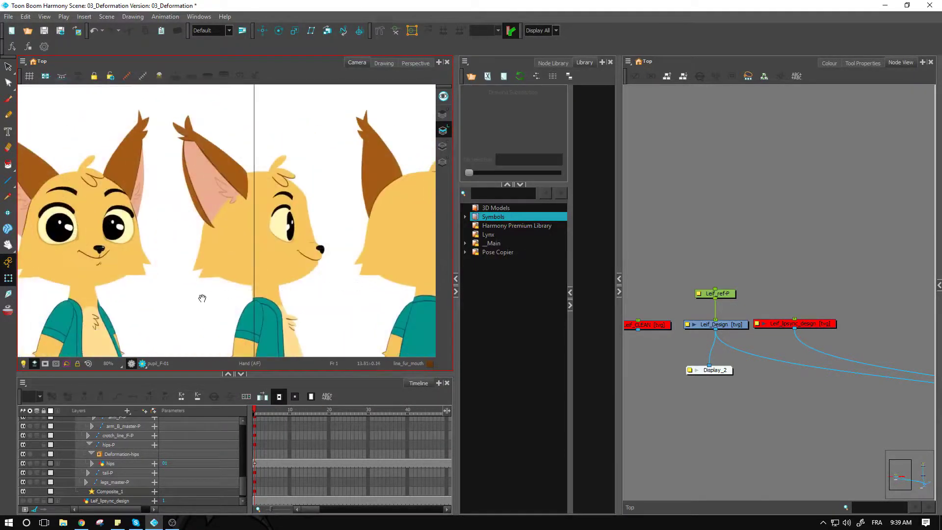
left_click_drag(201, 299, 401, 293)
left_click_drag(233, 279, 326, 279)
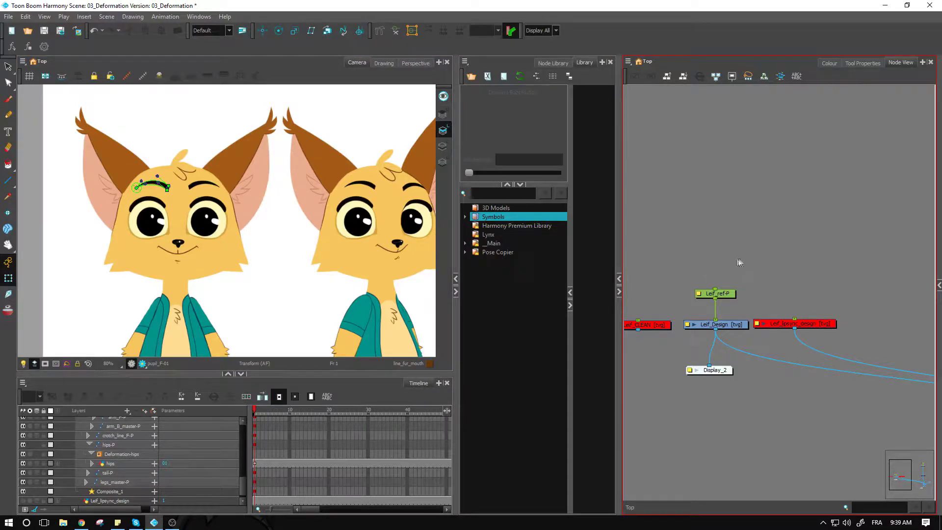
left_click_drag(747, 255, 712, 336)
- Disable Leif_ref-P and Leif_Design with D, then select the left pupil at 200% zoom
key("d")
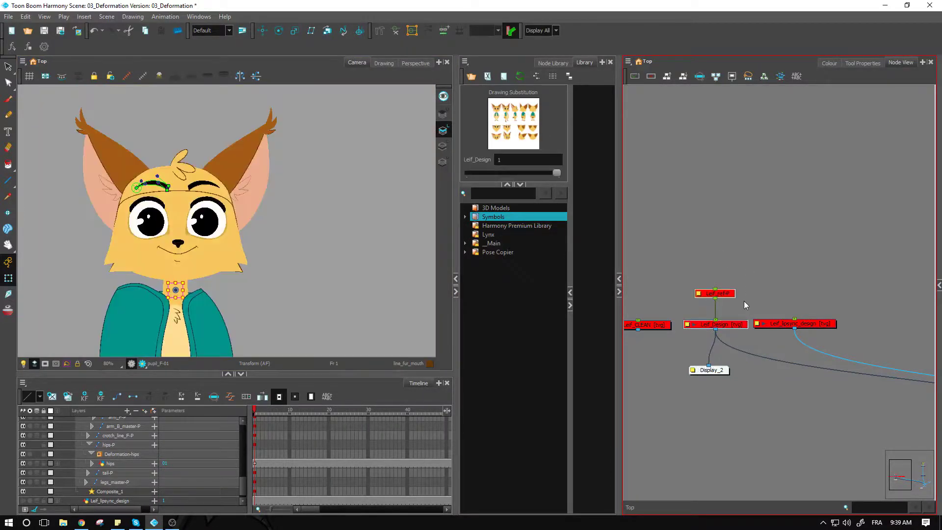
left_click(776, 246)
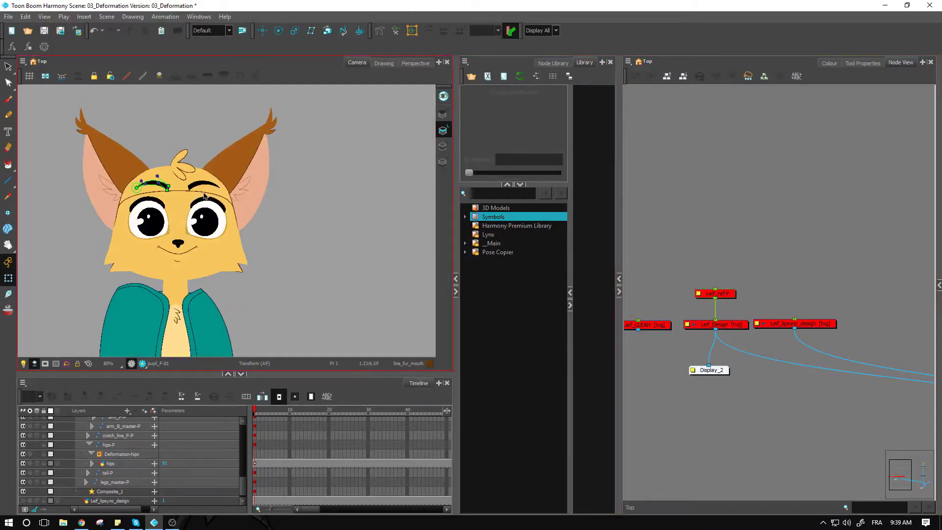
left_click(149, 234)
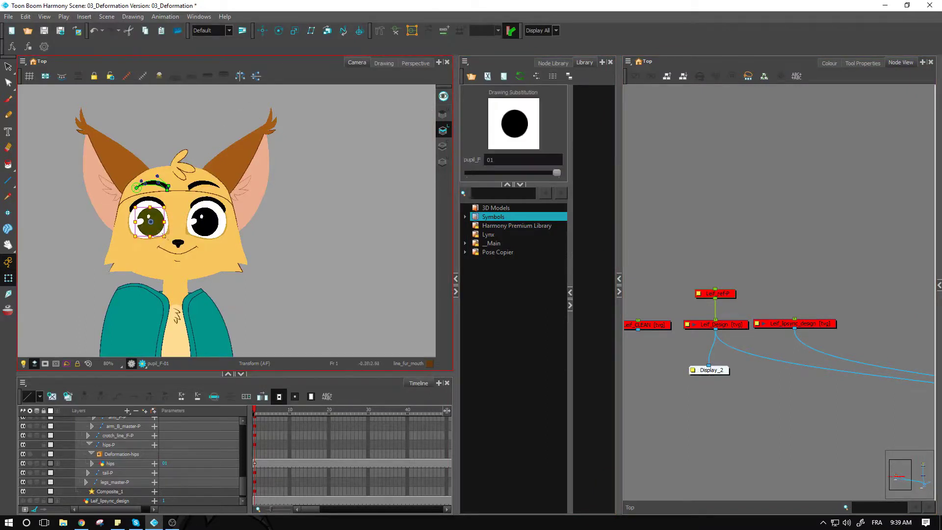
key("2")
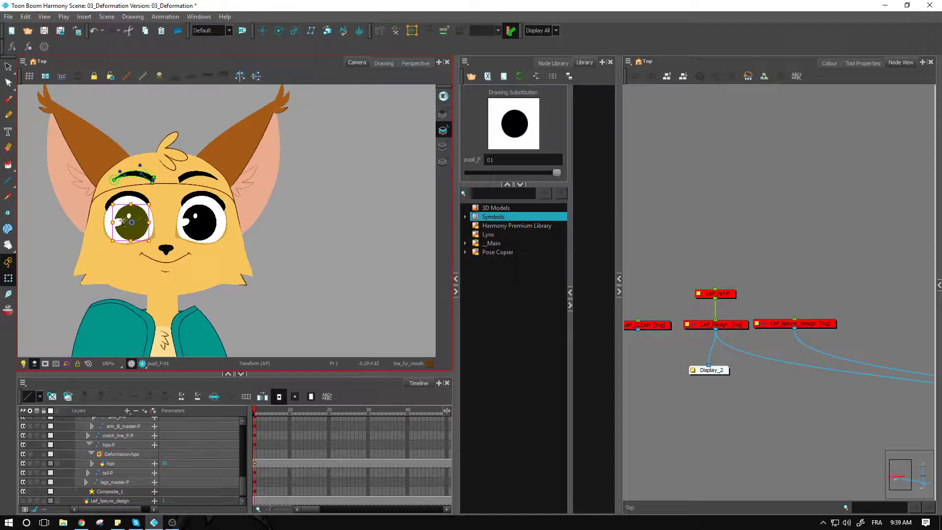
- Test-squash the pupil, undo it, and locate pupil_F's node with O
left_click_drag(111, 223, 149, 230)
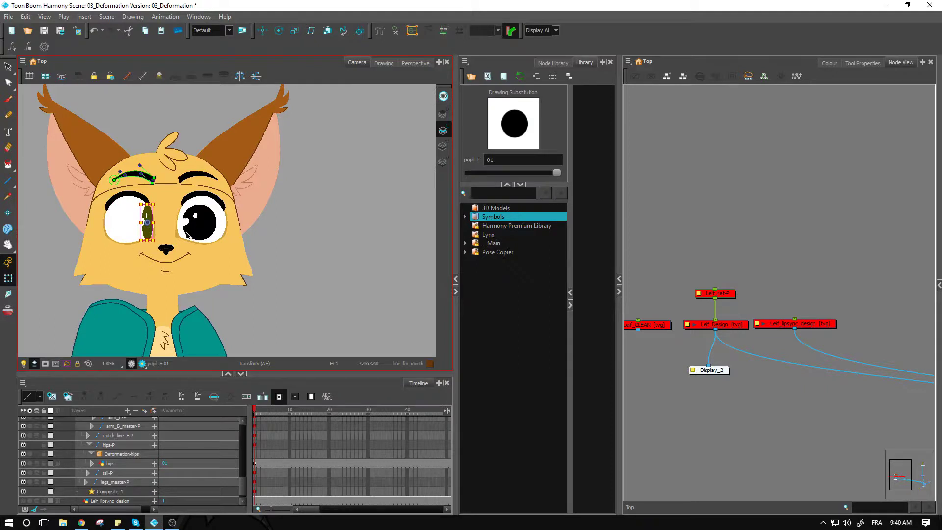
key("ctrl+z")
key("ctrl+z")
key("o")
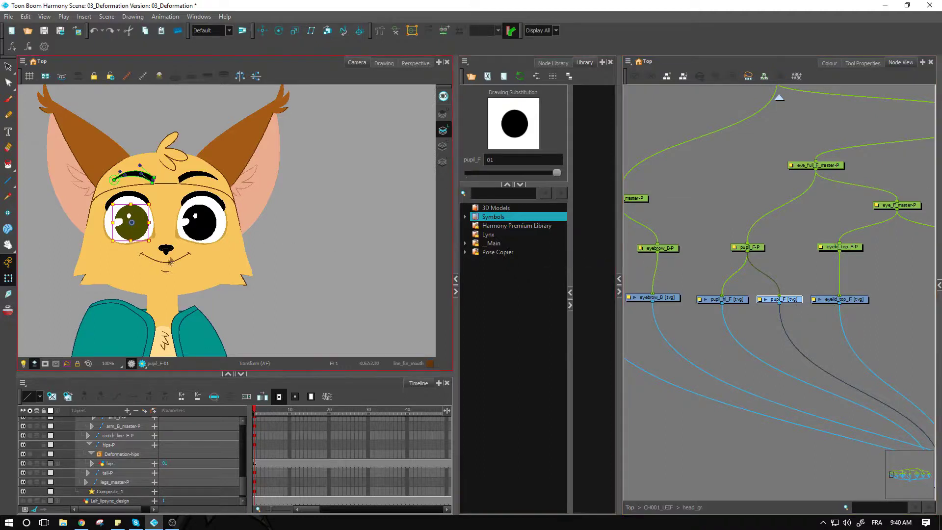
left_click(860, 319)
left_click(846, 301)
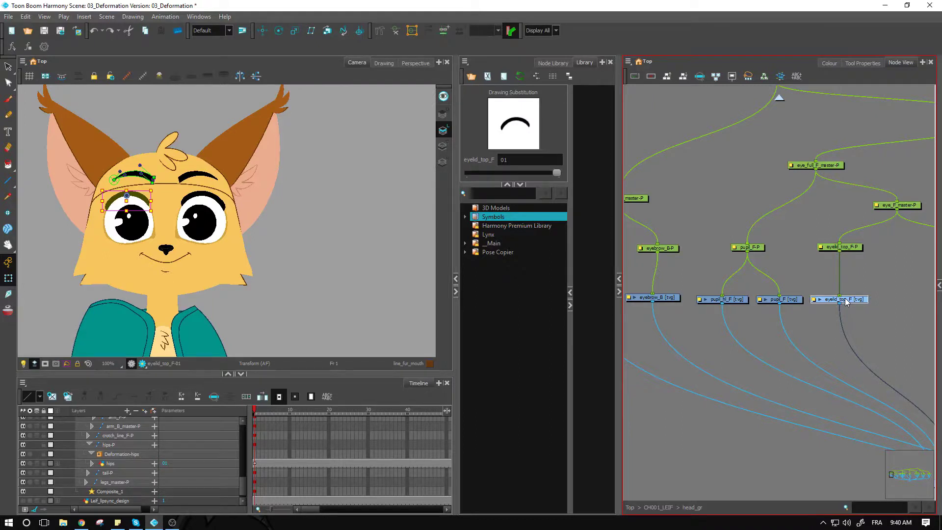
left_click(850, 332)
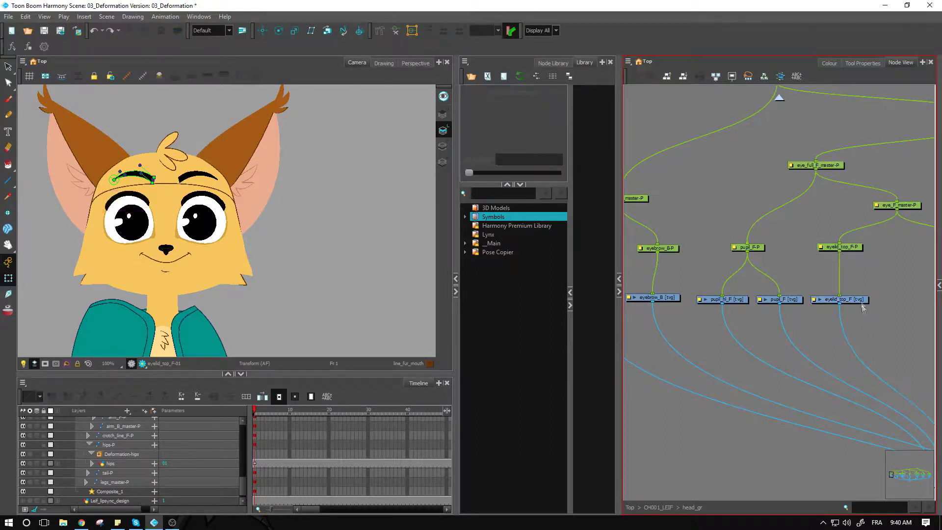
left_click(858, 300)
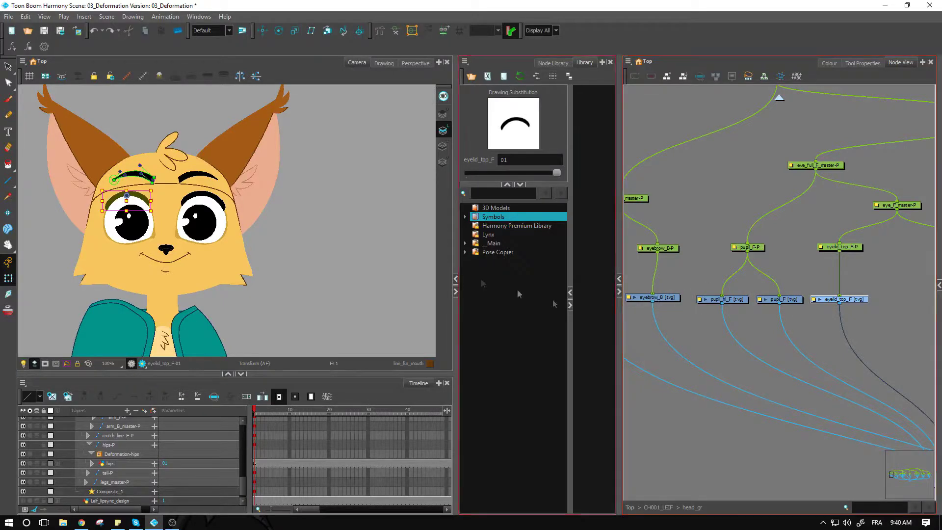
key("2")
key("2")
key("space")
left_click_drag(150, 223, 318, 236)
key("2")
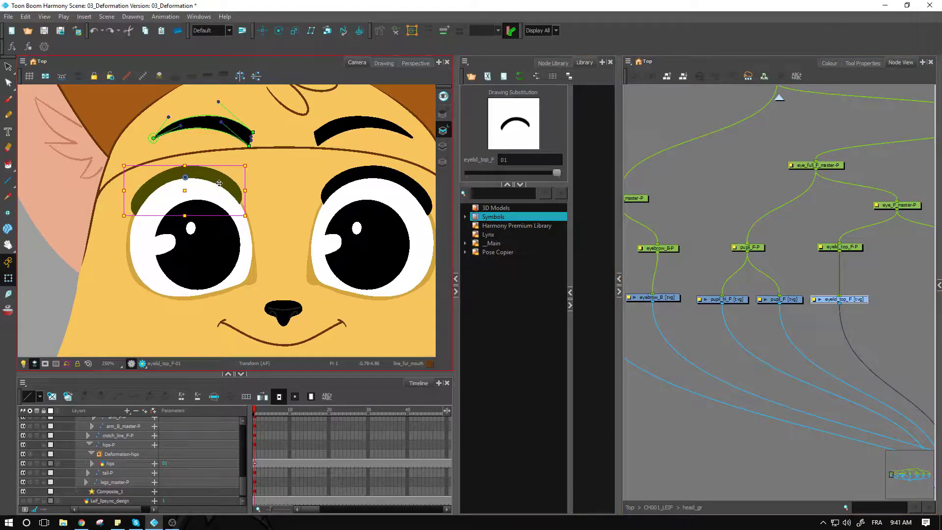
mouse_move(221, 183)
left_mouse_down()
mouse_move(220, 248)
mouse_move(219, 202)
mouse_move(225, 231)
left_mouse_up()
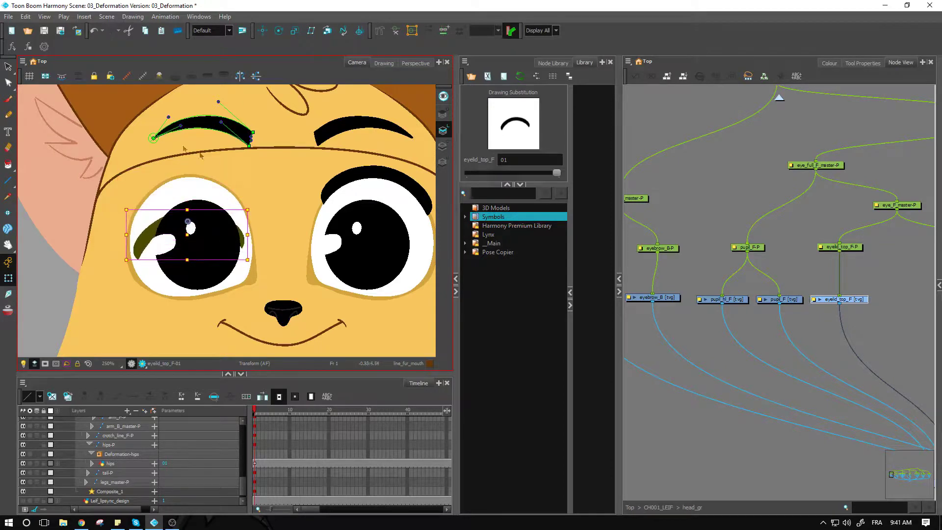
key("ctrl+z")
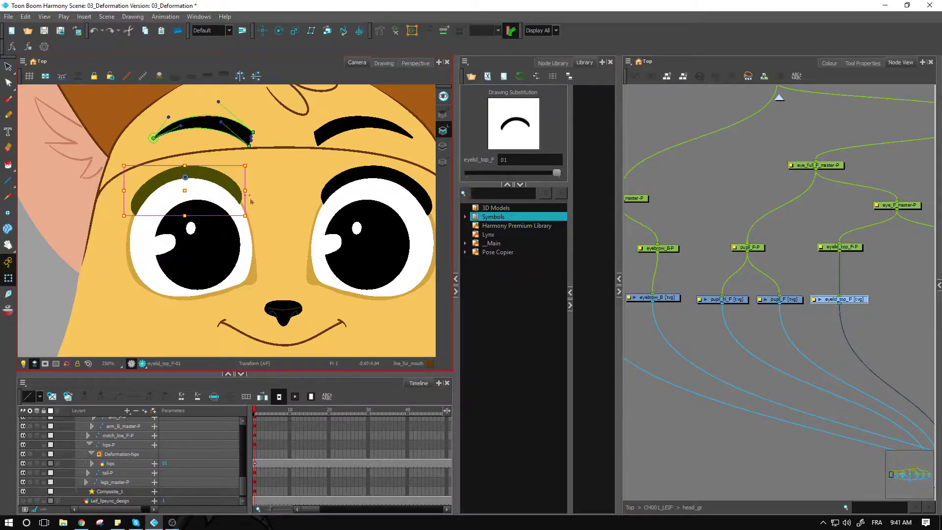
left_click(890, 316)
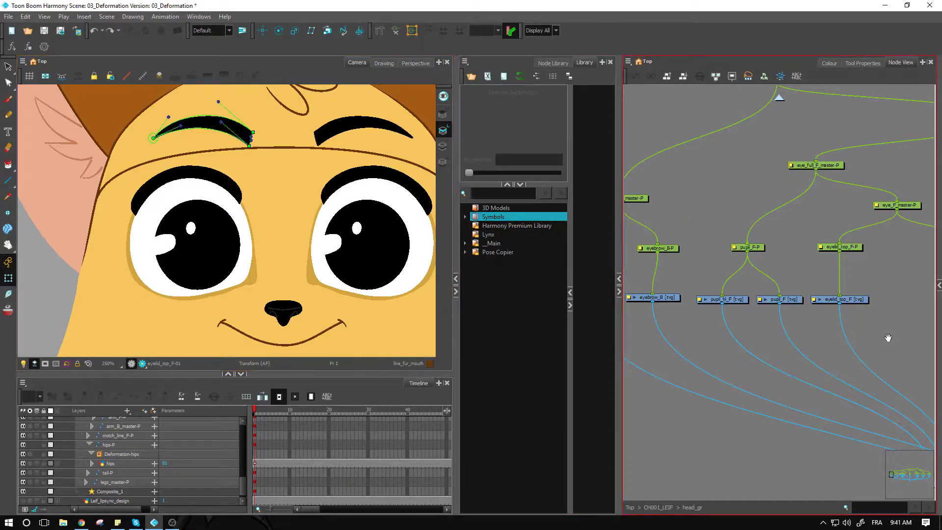
- Find the eyelid_top_F node in the Node View and disable it with D
left_click_drag(888, 337, 708, 338)
left_click_drag(823, 347, 723, 350)
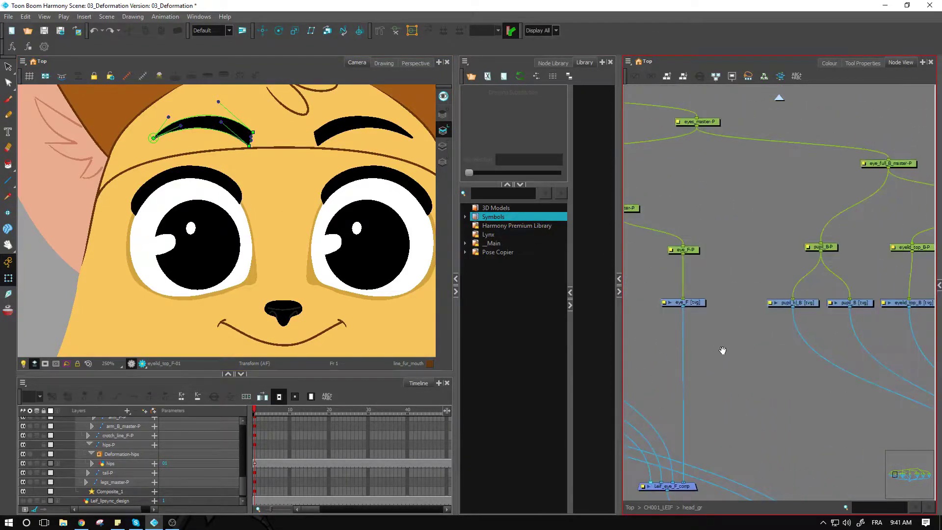
left_click(703, 303)
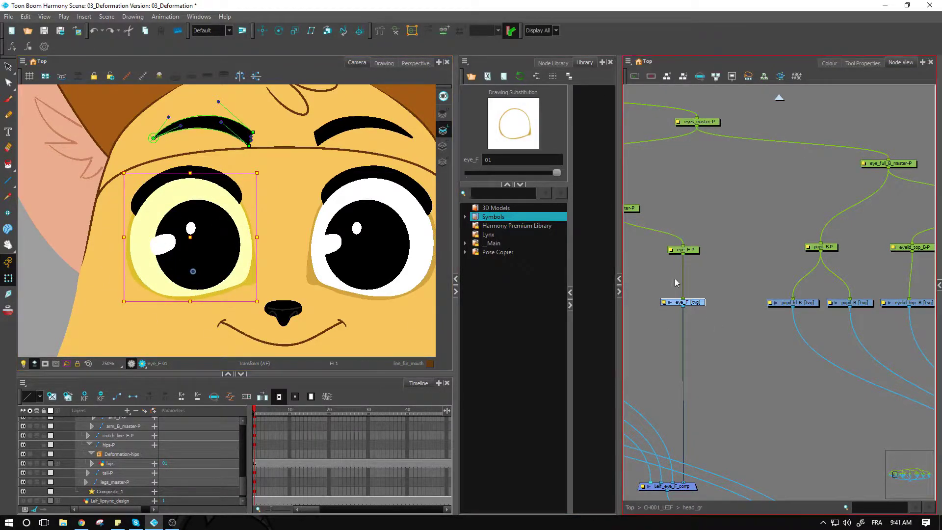
left_click_drag(691, 297, 790, 306)
left_click(710, 324)
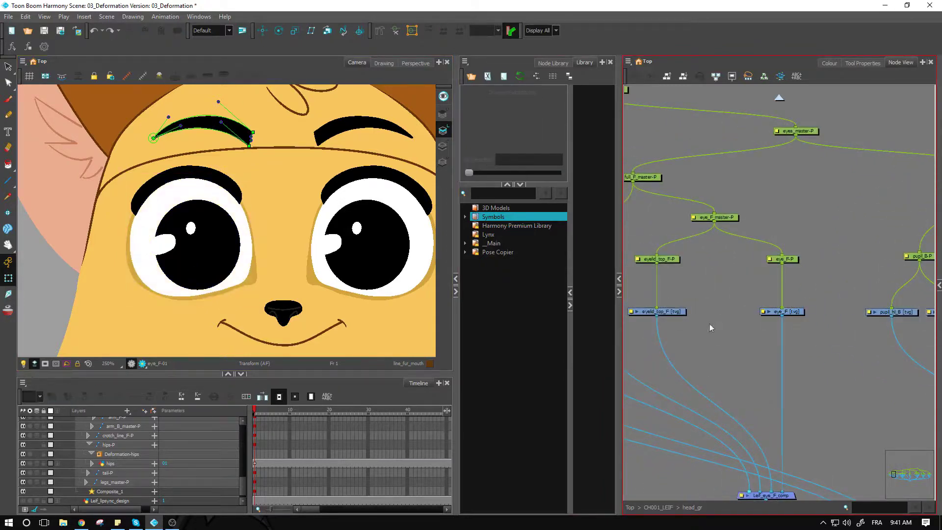
left_click(676, 311)
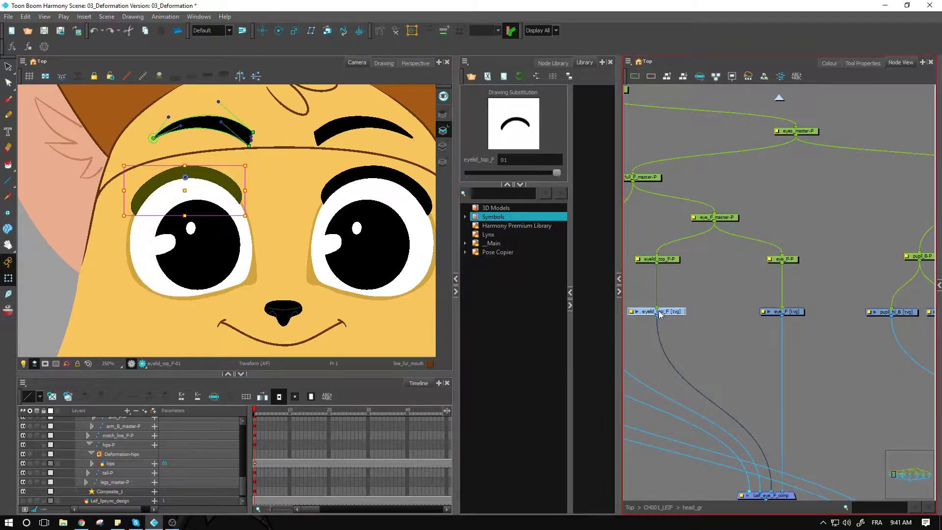
key("d")
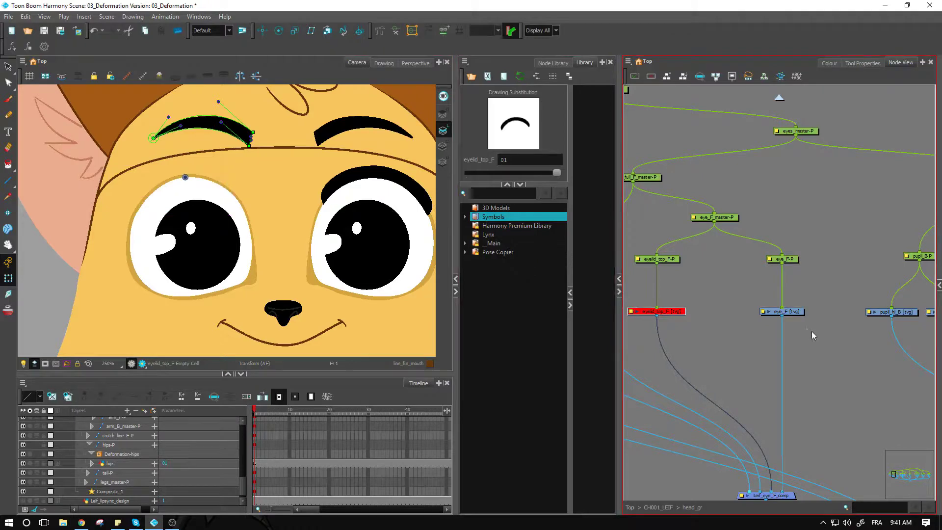
left_click(811, 331)
- Select eye_F, zoom in on the left eye, and pick the Rigging tool
left_click(785, 312)
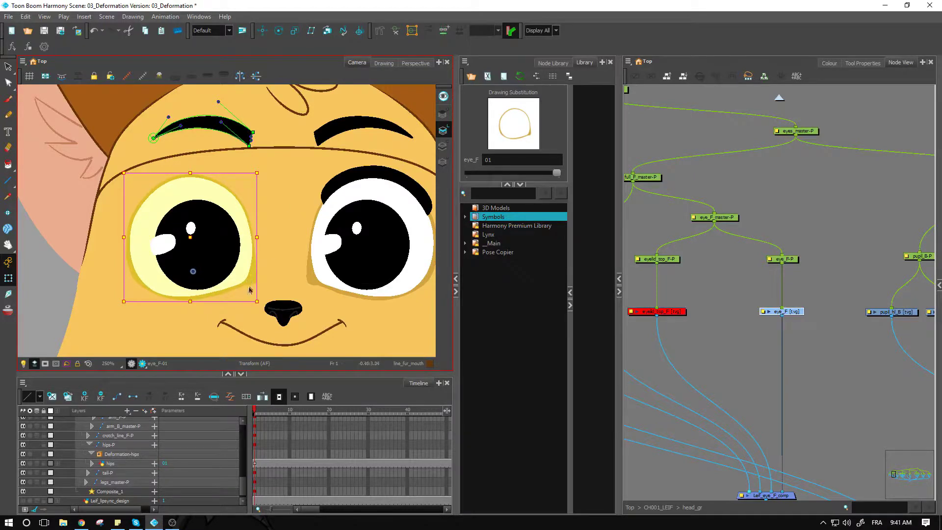
key("2")
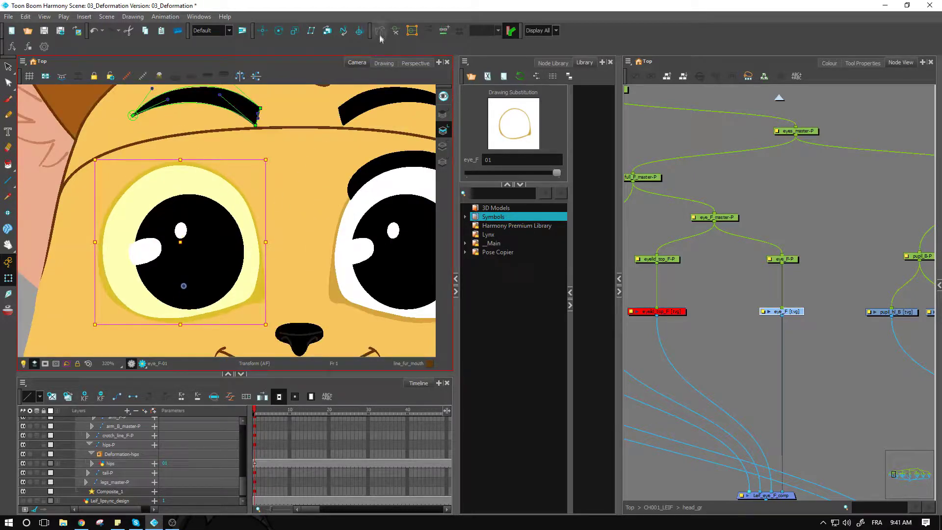
left_click(381, 33)
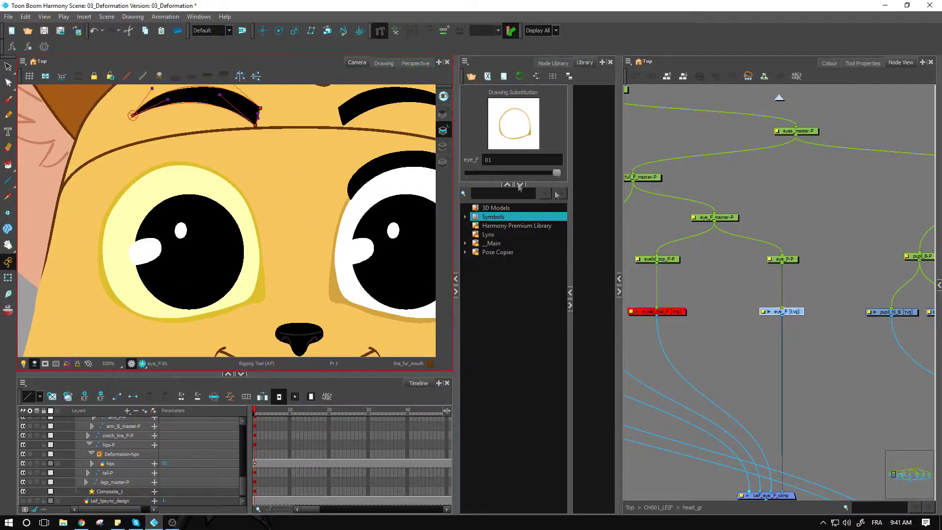
- Draw an envelope deformer around eye_F's outline, closing the chain on its first point
left_click(788, 310)
key("2")
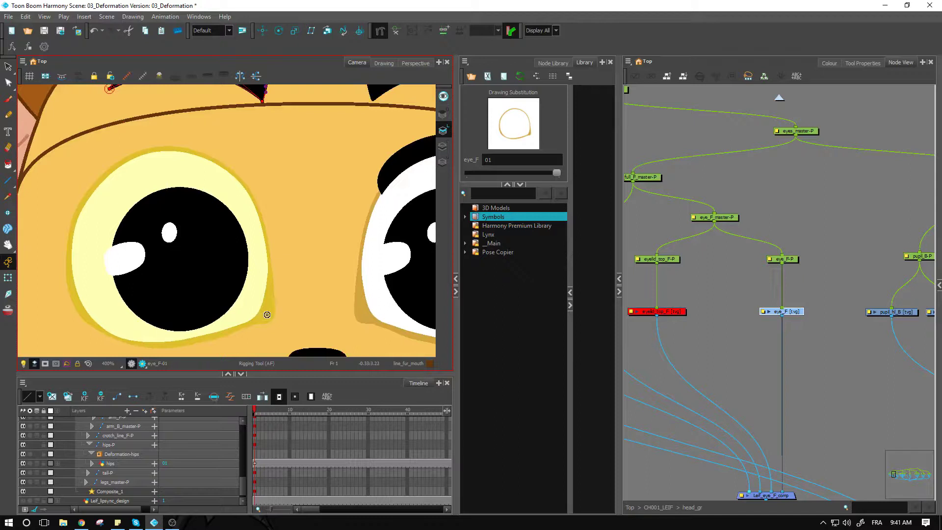
left_click_drag(267, 315, 282, 252)
left_click_drag(250, 190, 263, 222)
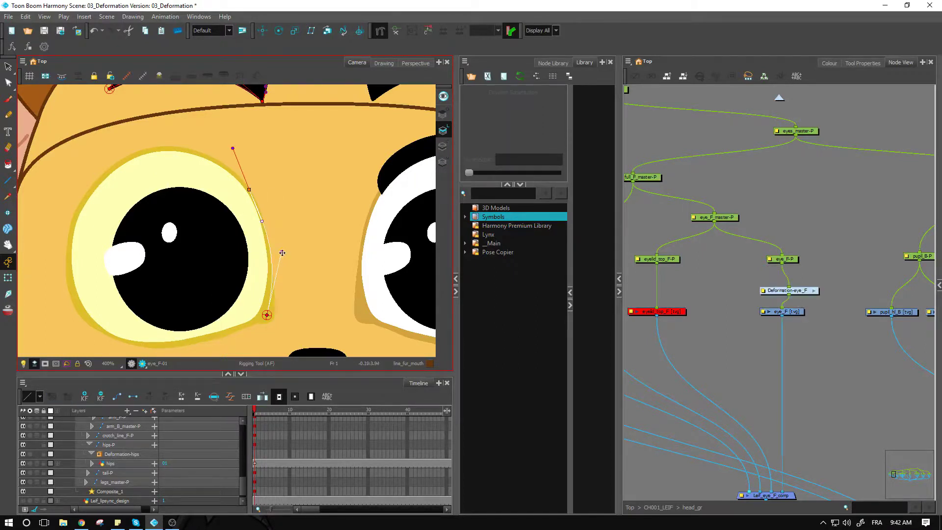
left_click_drag(282, 252, 279, 258)
left_click_drag(78, 214, 122, 115)
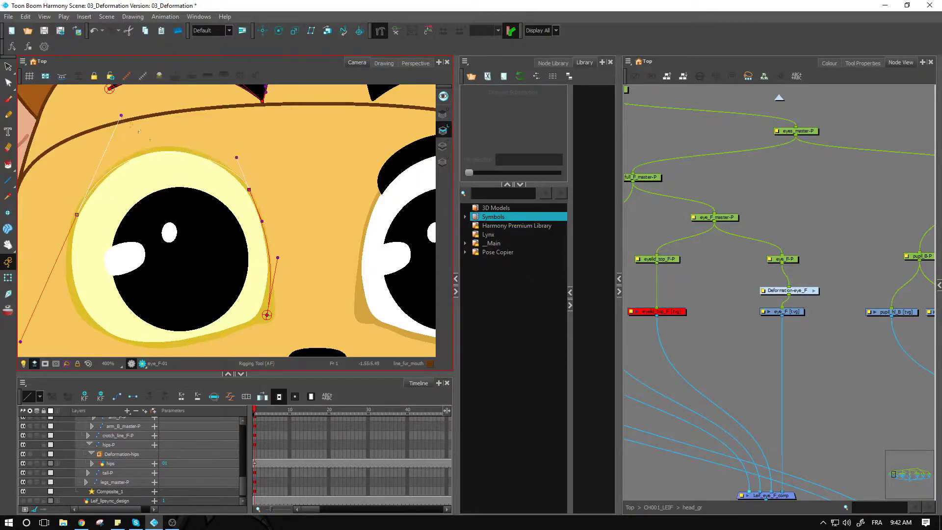
left_click_drag(236, 156, 224, 144)
left_click_drag(90, 323, 60, 255)
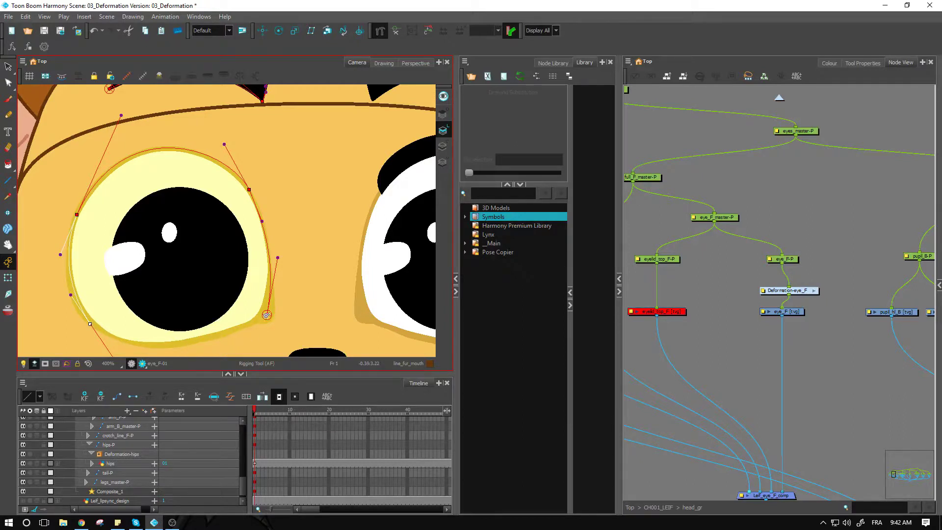
left_click_drag(267, 315, 193, 352)
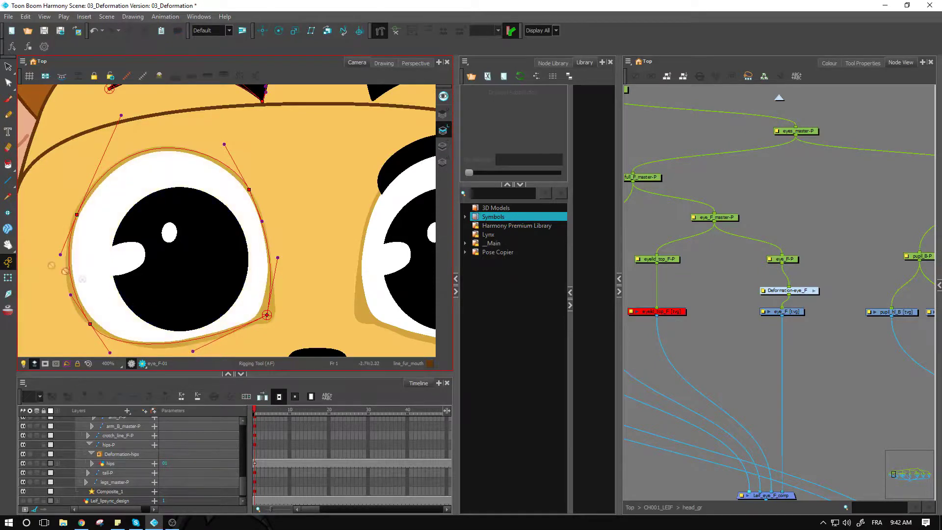
key("shift+t")
left_click(186, 332)
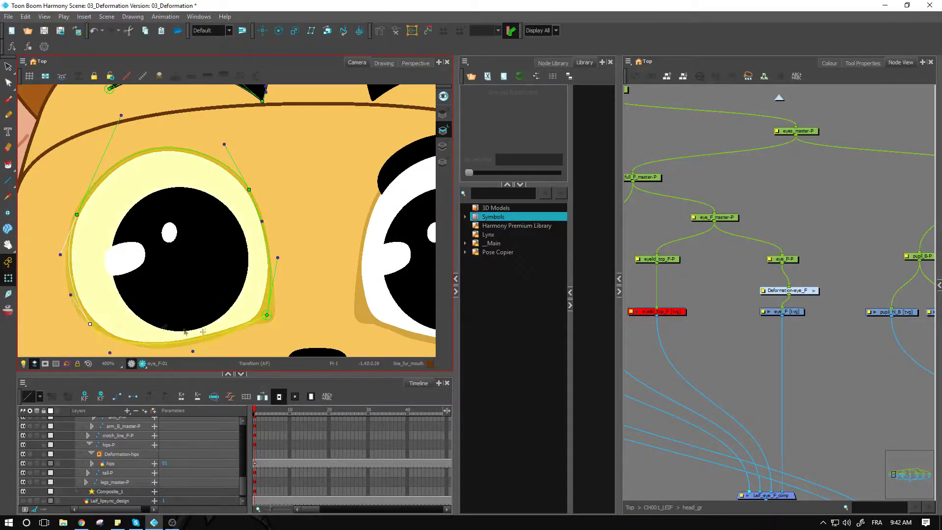
left_click(267, 315)
mouse_move(266, 317)
left_mouse_down()
mouse_move(263, 281)
mouse_move(266, 328)
mouse_move(266, 314)
left_mouse_up()
mouse_move(192, 349)
left_mouse_down()
mouse_move(190, 341)
mouse_move(193, 352)
left_mouse_up()
left_click_drag(111, 354, 156, 326)
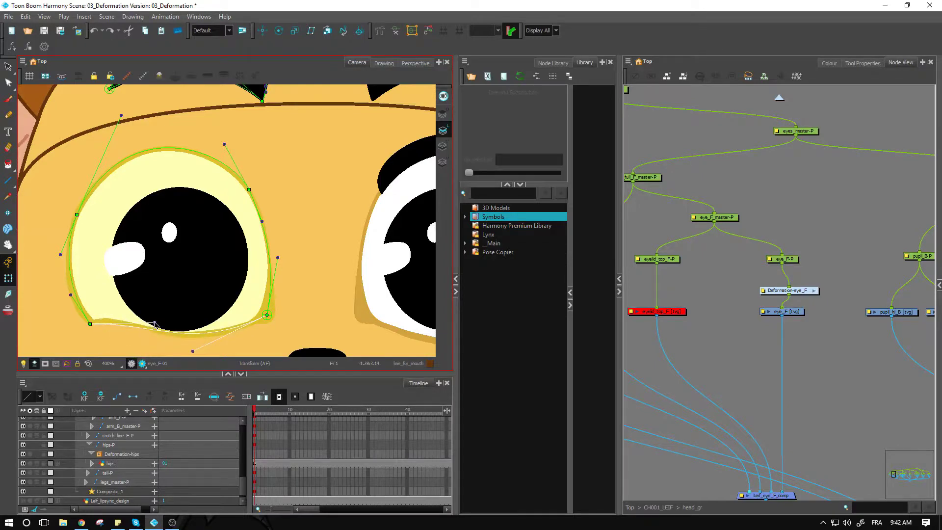
key("ctrl+z")
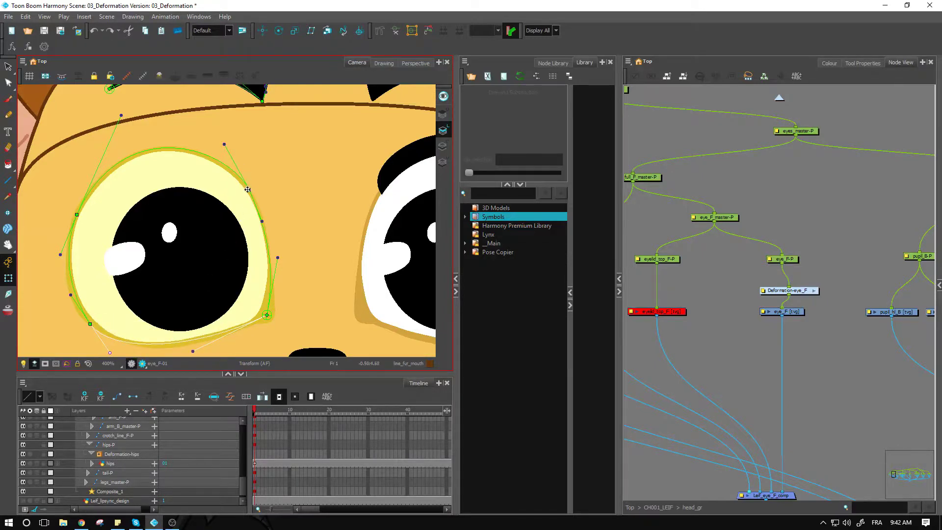
left_click_drag(251, 194, 248, 215)
left_click(689, 315)
- Undo the eye deformation test and re-enable the eyelid_top_F node
key("ctrl+z")
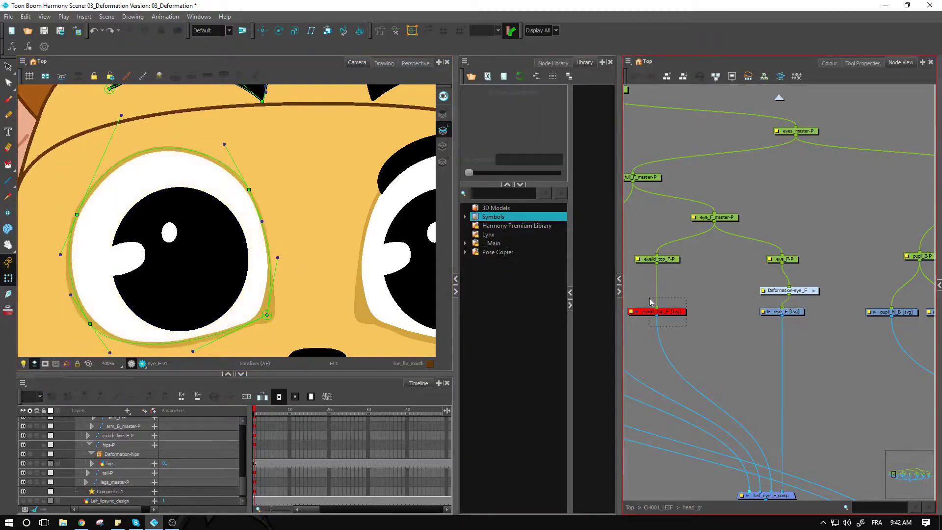
left_click_drag(681, 299, 663, 329)
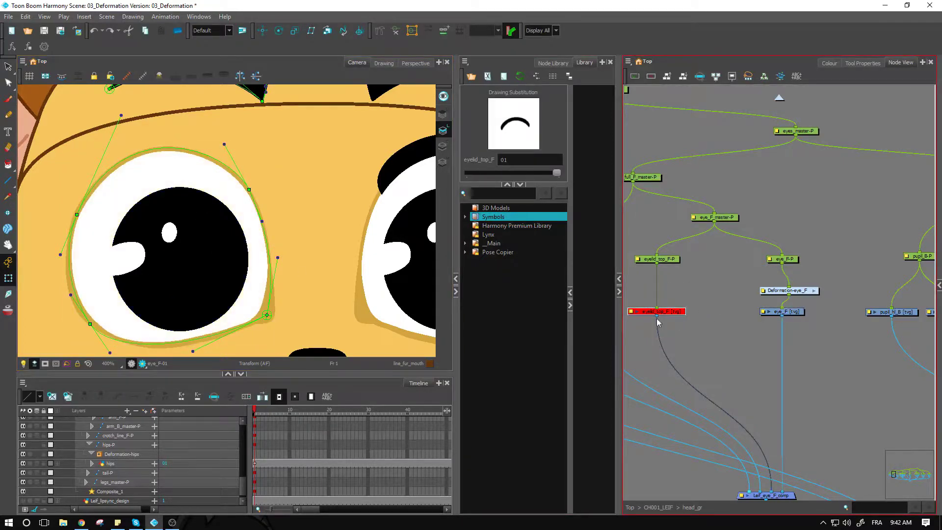
key("a")
left_click(701, 323)
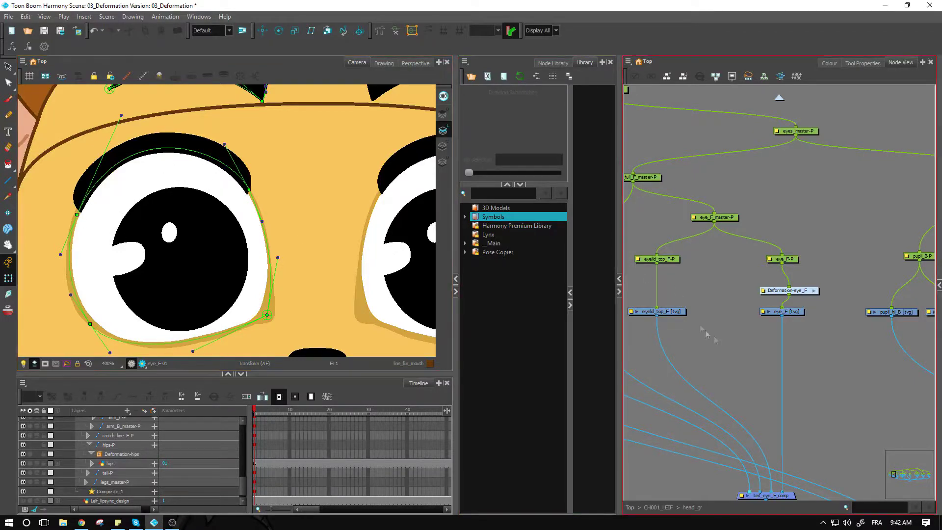
- Pan the Node View across the eye_B, mouth_corner and lip nodes and zoom the camera to 250%
left_click_drag(877, 342, 707, 348)
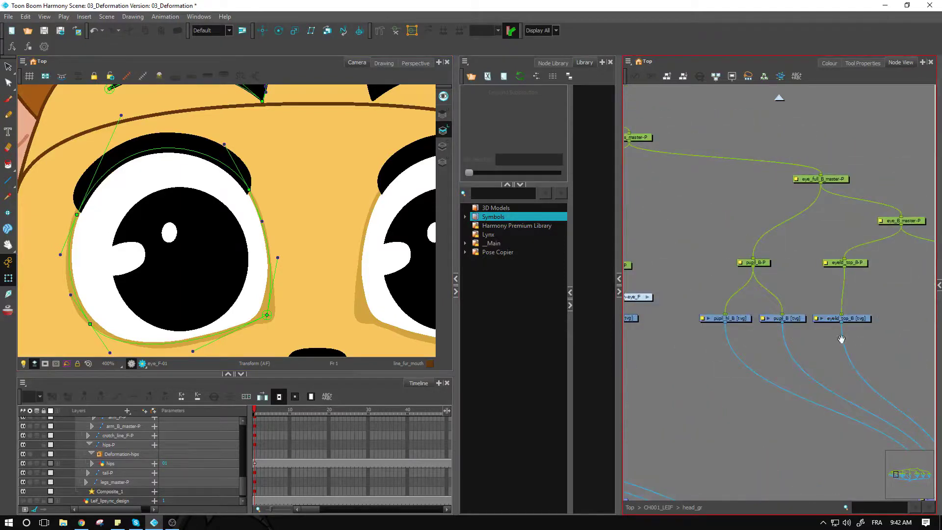
mouse_move(843, 339)
left_mouse_down()
mouse_move(720, 333)
mouse_move(754, 342)
left_mouse_up()
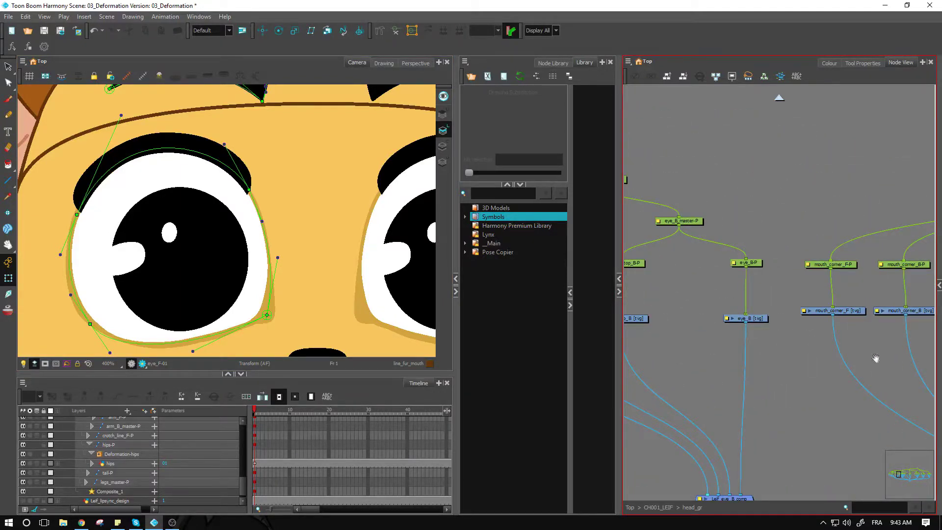
left_click_drag(877, 358, 734, 362)
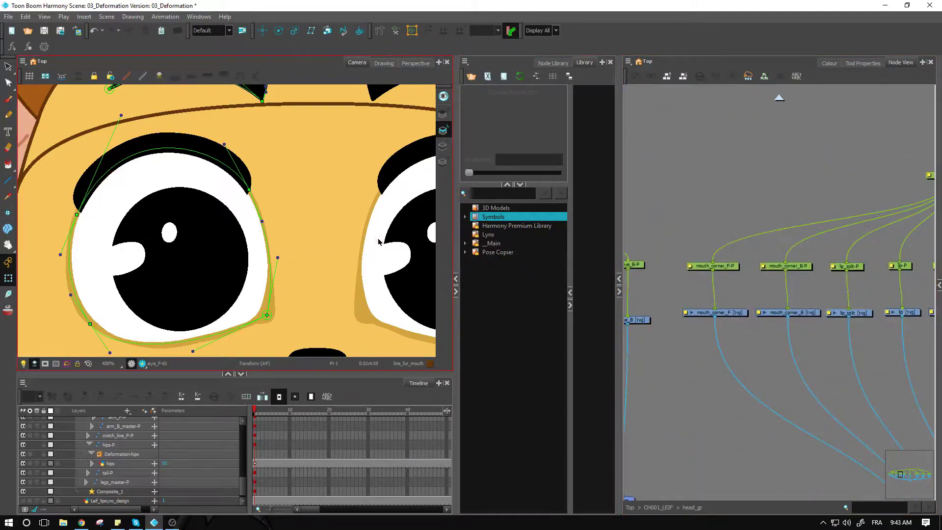
key("1")
key("1")
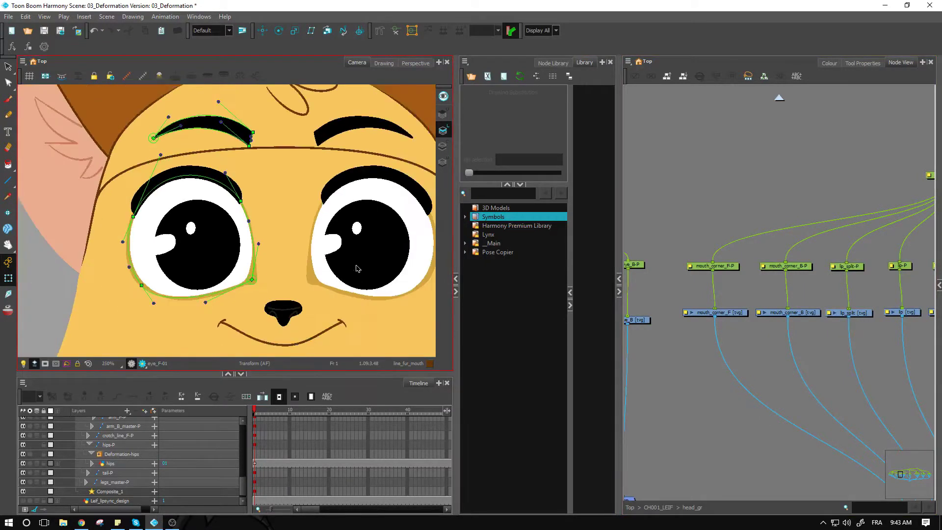
left_click_drag(810, 365, 708, 355)
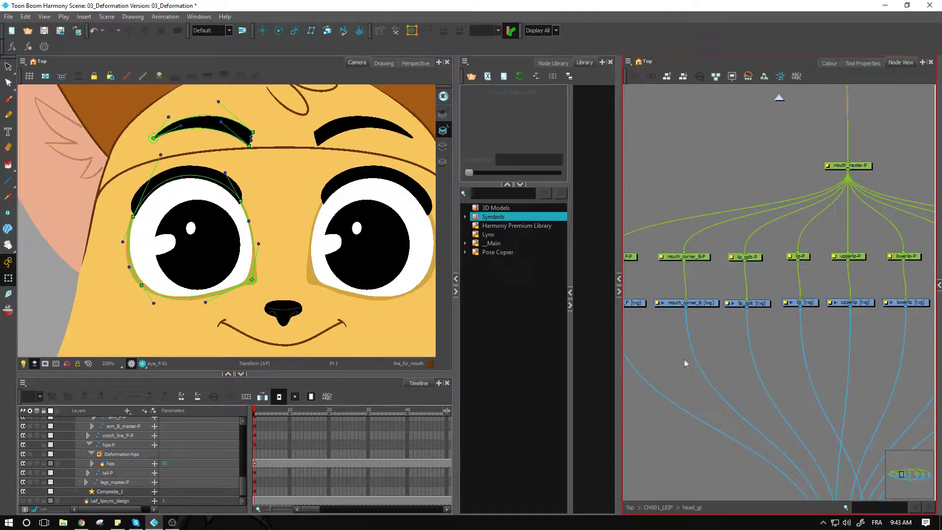
left_click(634, 303)
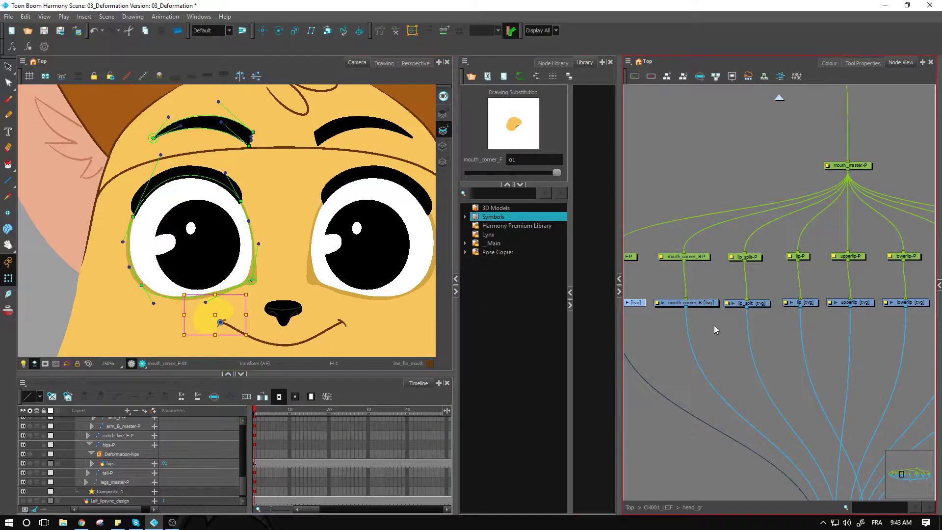
left_click(671, 336)
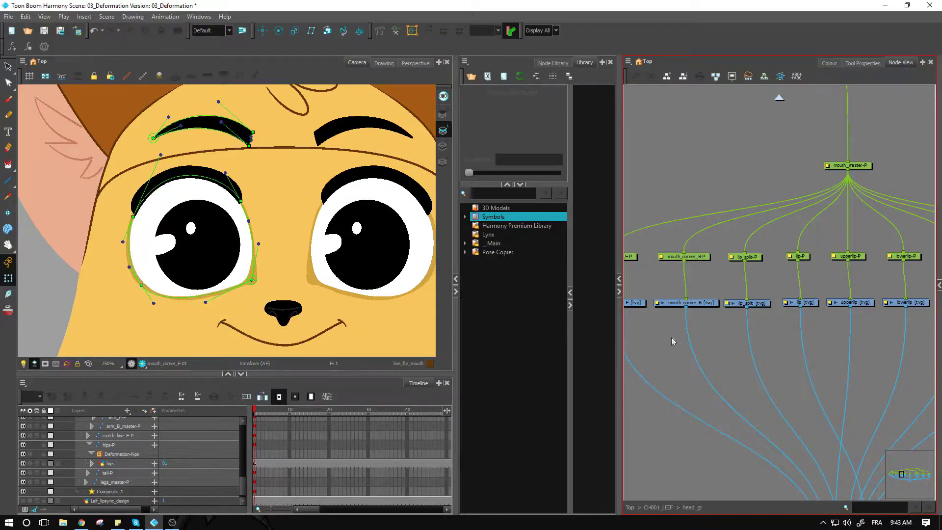
left_click(701, 303)
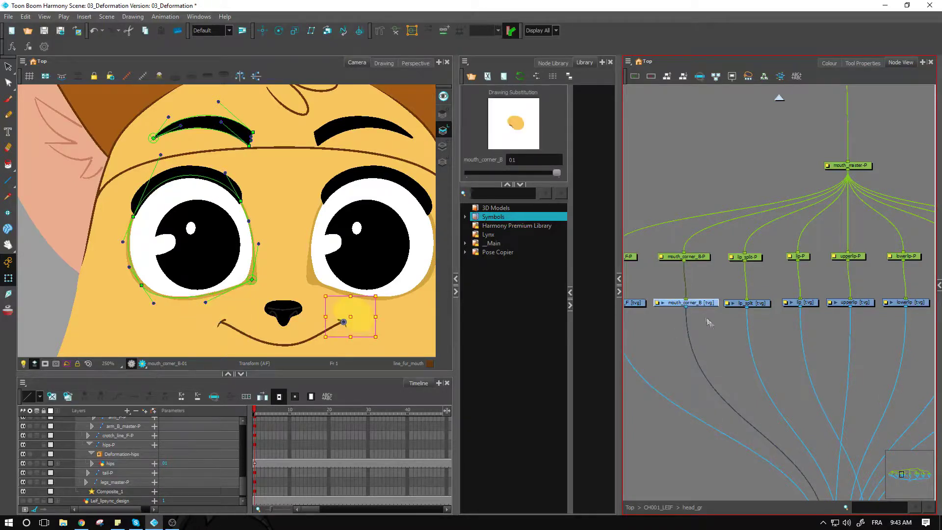
left_click(763, 305)
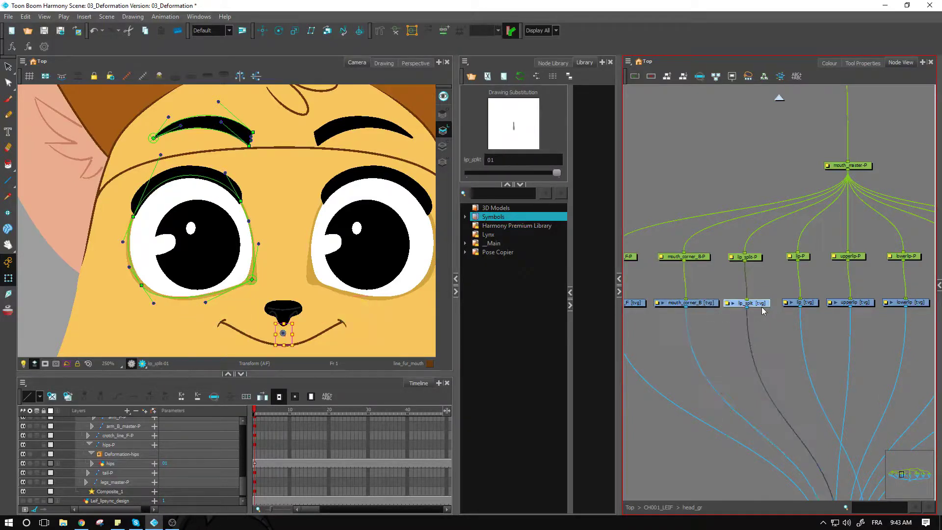
left_click(809, 303)
left_click(865, 304)
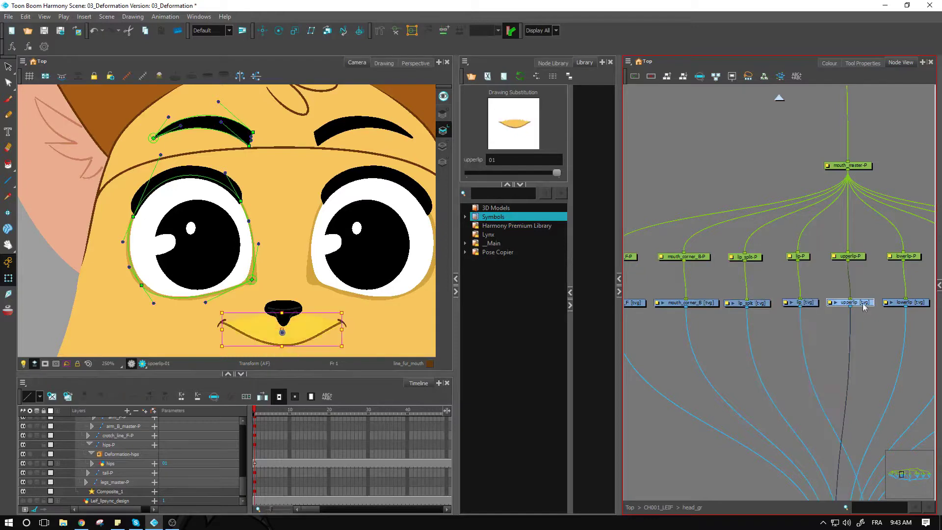
left_click(913, 307)
left_click(912, 328)
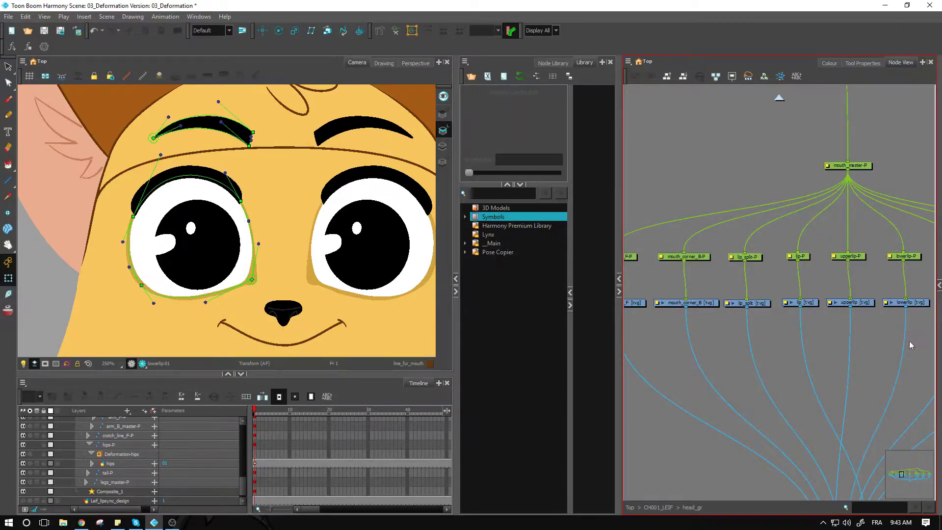
left_click_drag(914, 349, 756, 336)
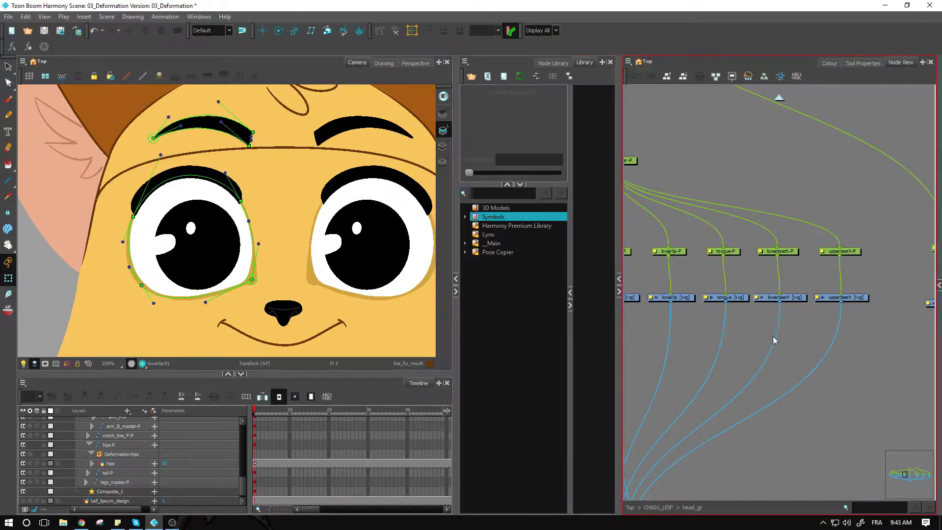
left_click_drag(885, 346, 729, 358)
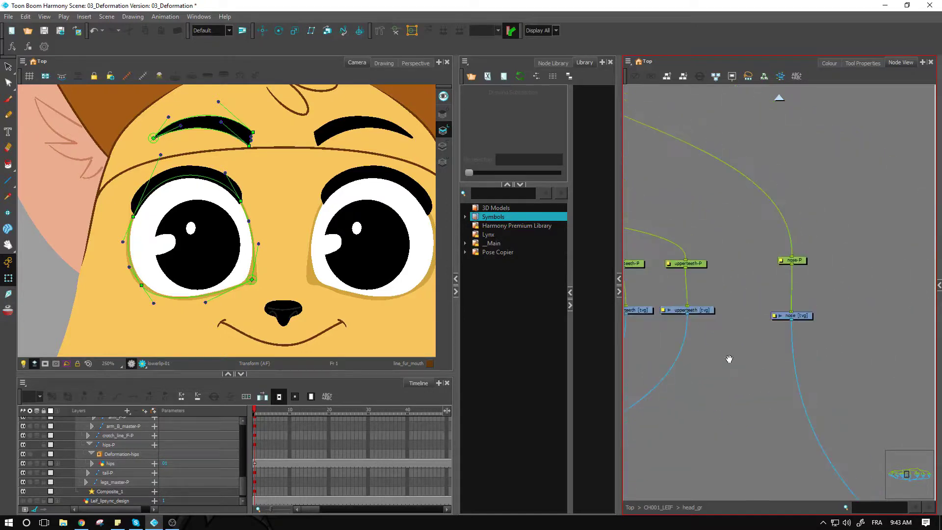
left_click_drag(834, 361, 754, 356)
left_click(715, 312)
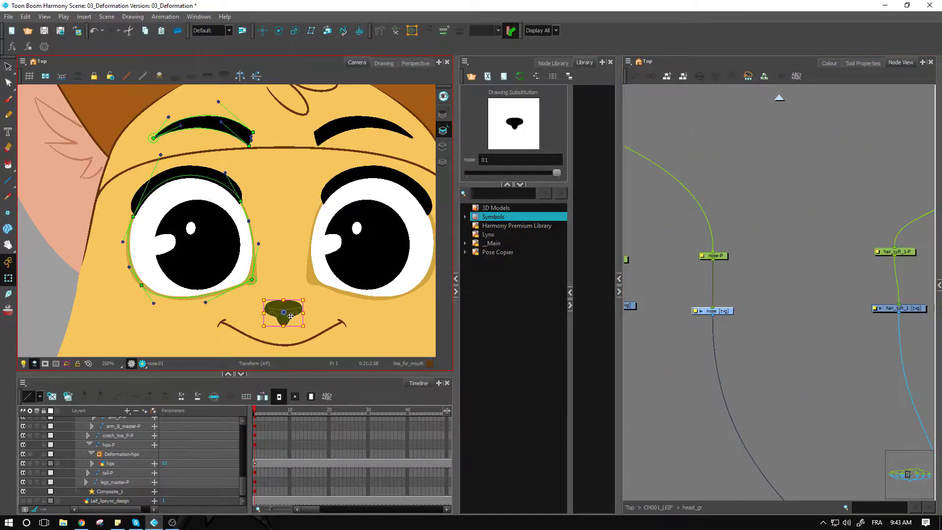
scroll(290, 314, "down", 3)
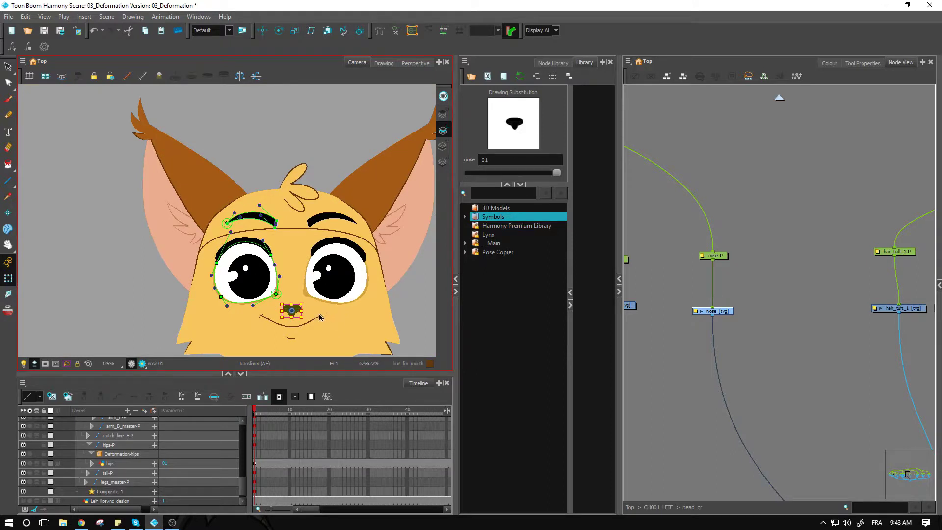
- At the Top level, enable Leif_ref-P and Leif_Design while keeping Leif_lipsync_design disabled
left_click(768, 299)
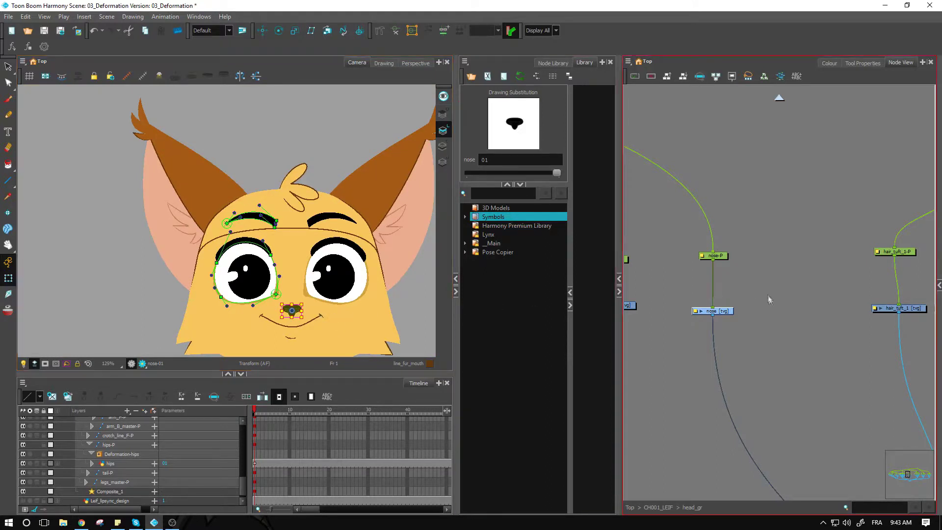
left_click(579, 305)
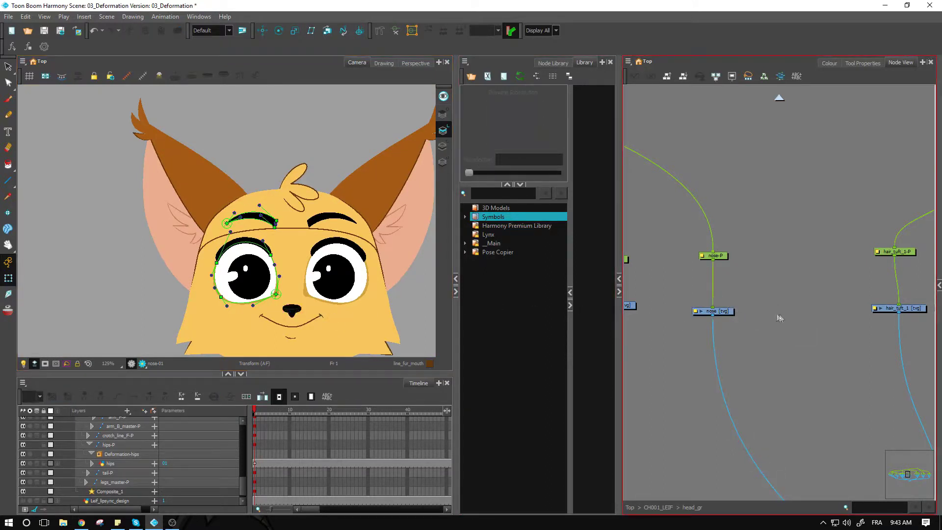
left_click(631, 508)
left_click_drag(702, 443, 825, 400)
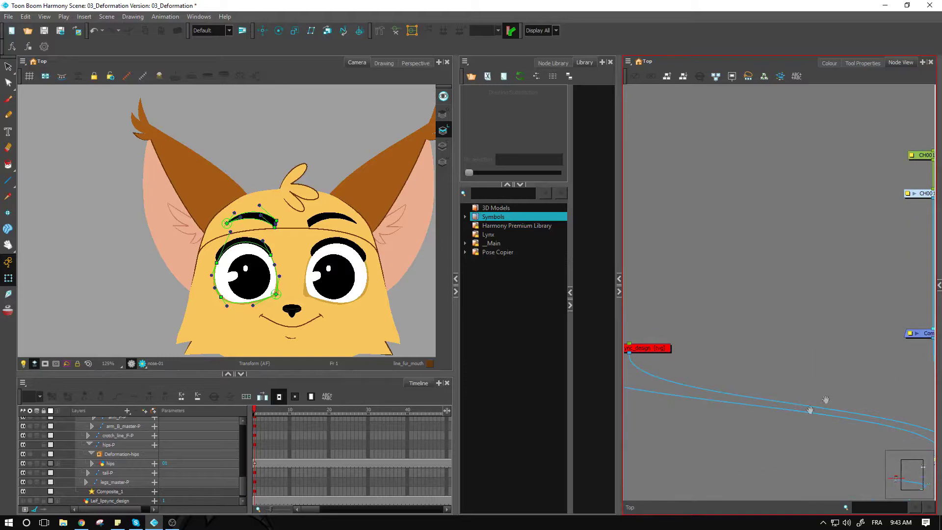
left_click_drag(682, 317, 768, 368)
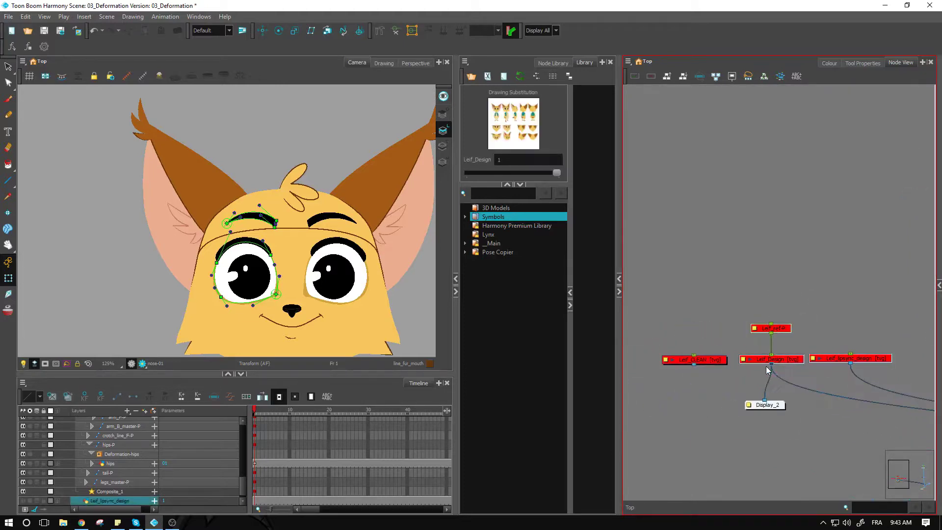
key("a")
left_click_drag(869, 323, 853, 363)
key("d")
left_click(855, 296)
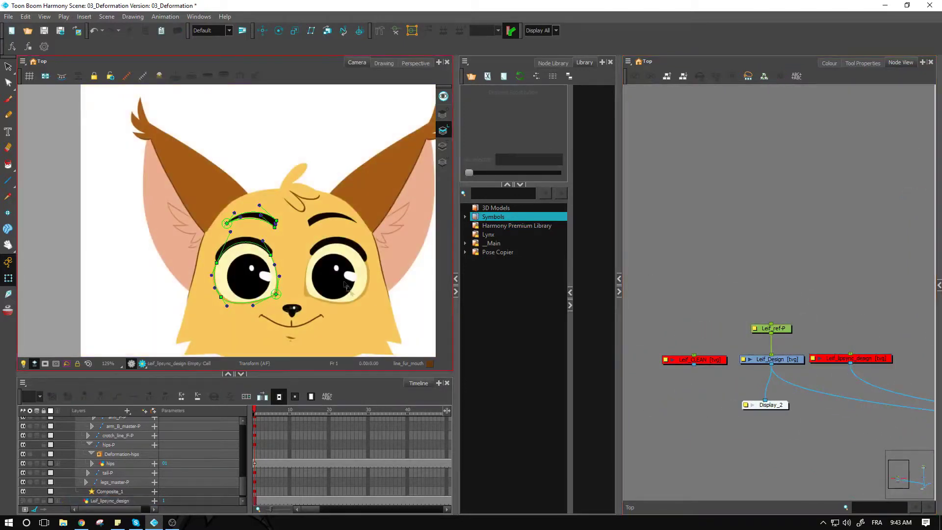
- Zoom and pan the camera to inspect the Leif turnaround, then select Leif_Design
key("2")
left_click_drag(305, 345, 215, 266)
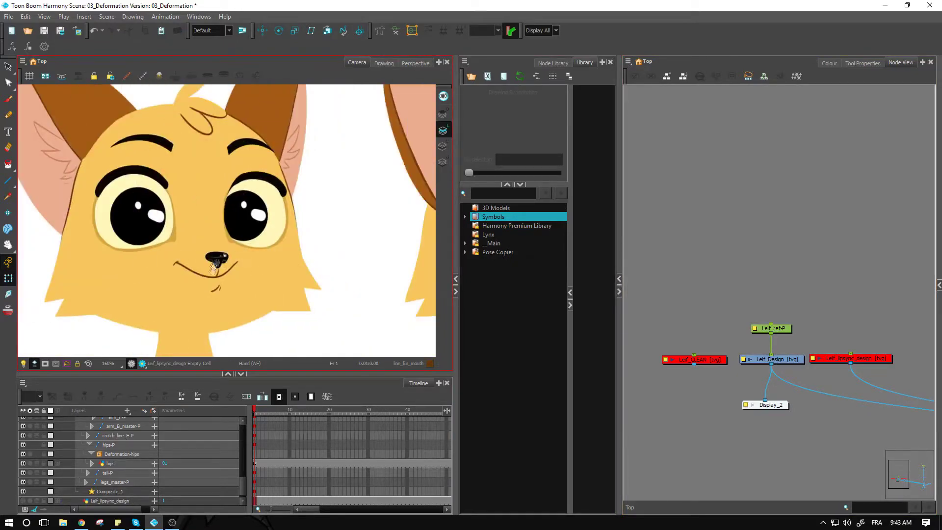
left_click_drag(311, 281, 115, 288)
left_click_drag(244, 278, 104, 275)
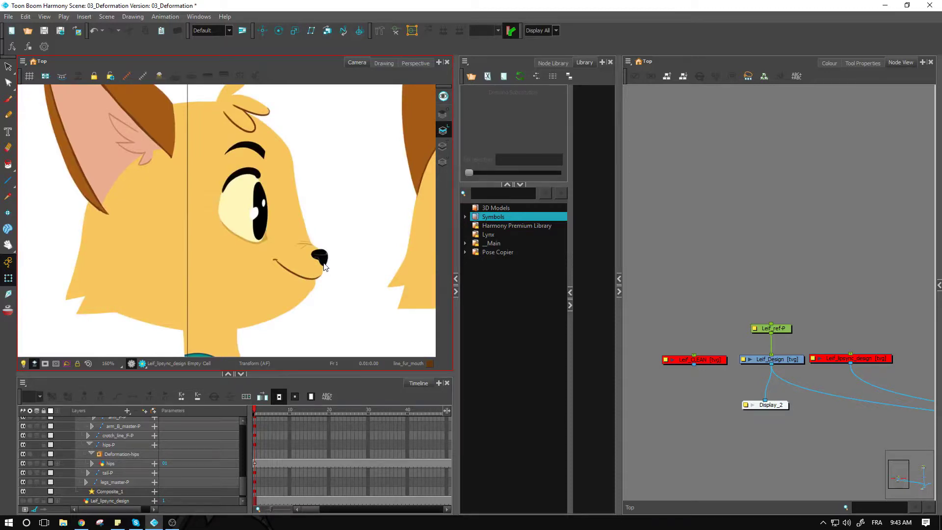
key("shift+z")
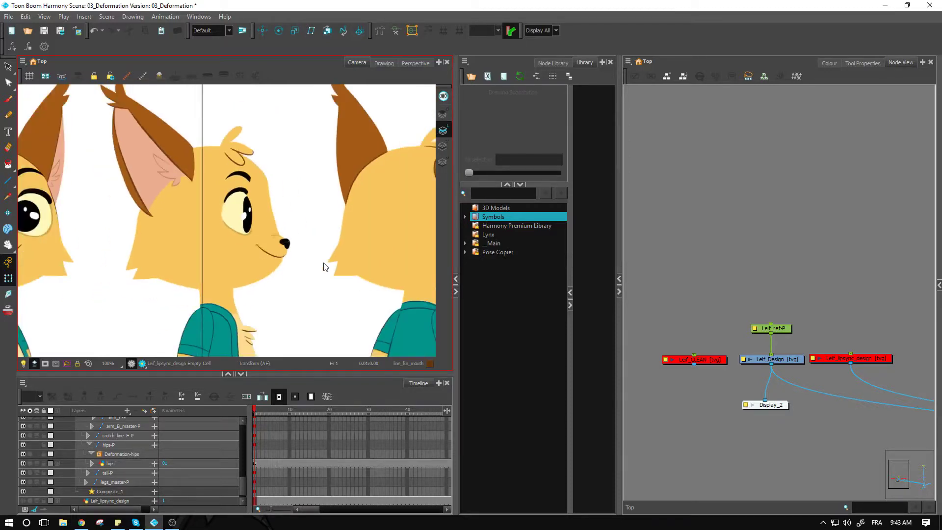
key("1")
key("1")
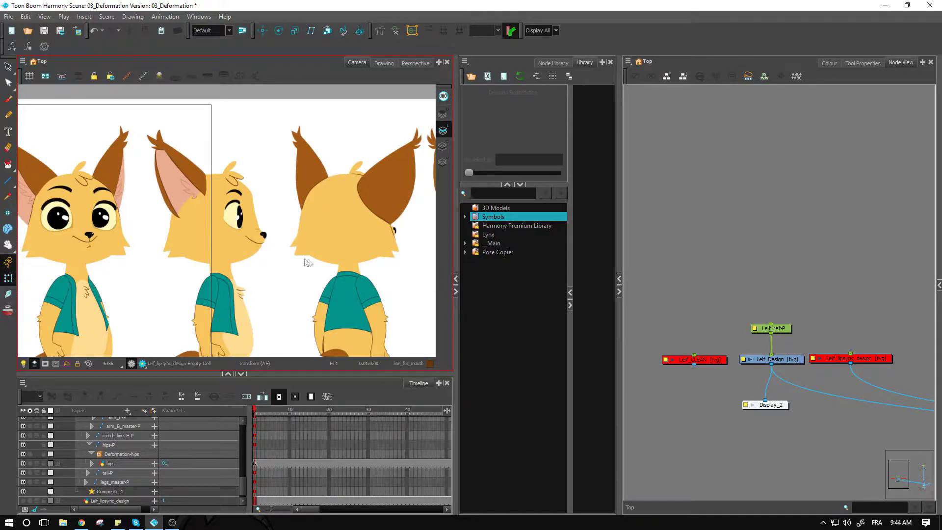
left_click(768, 271)
left_click(785, 360)
- Disable Leif_Design, frame the lynx head, and locate the nose's node in the network
key("d")
left_click(753, 267)
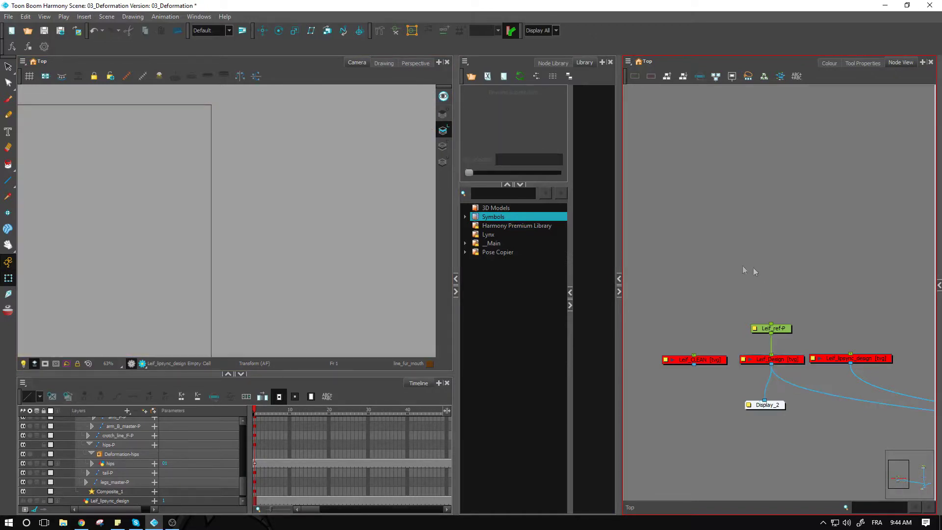
left_click_drag(233, 252, 423, 262)
left_click_drag(177, 251, 290, 247)
key("2")
key("2")
key("2")
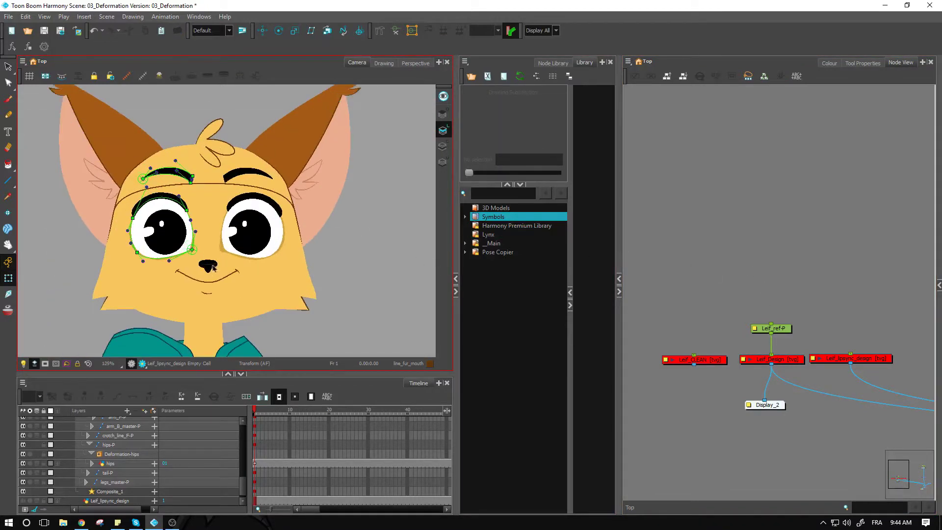
left_click(209, 270)
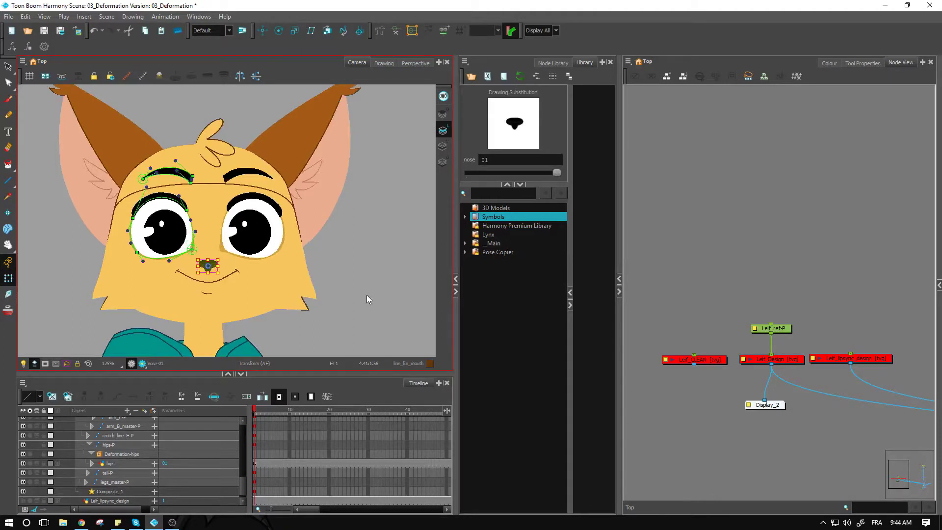
left_click(836, 287)
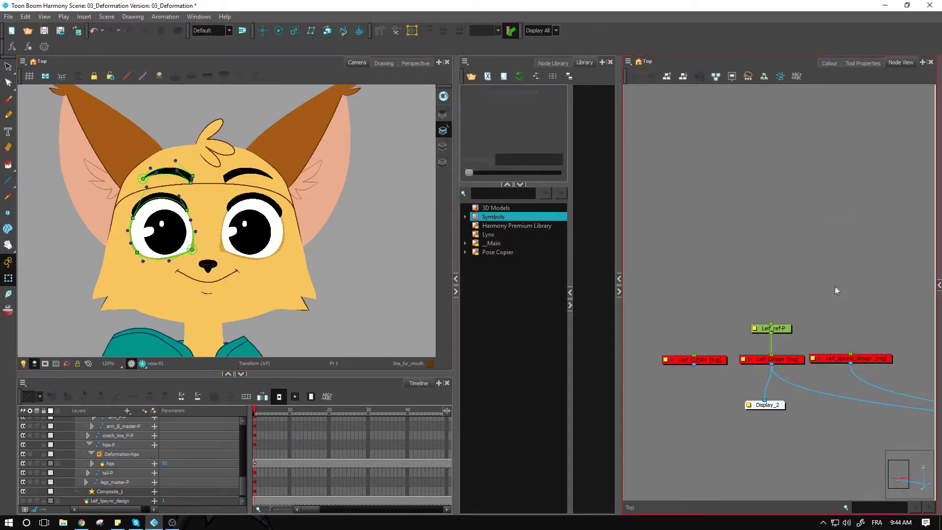
left_click(213, 267)
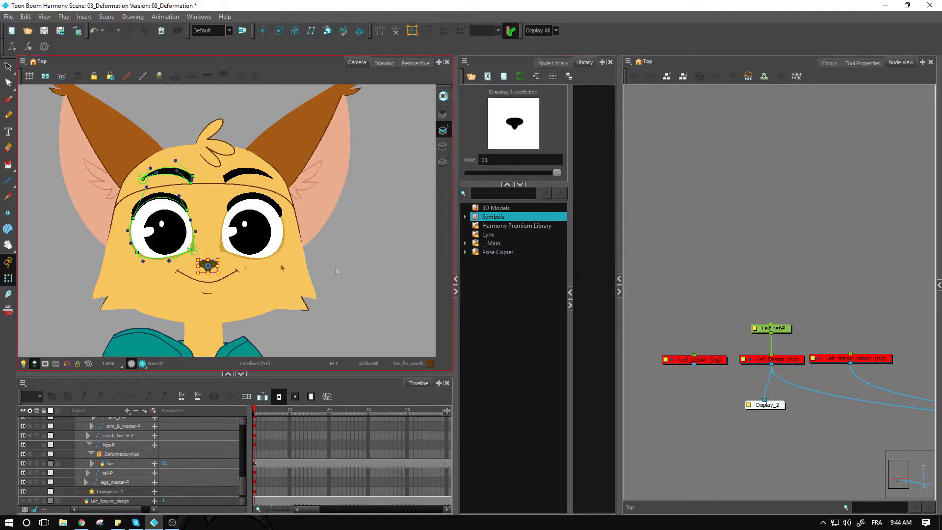
key("o")
- Bring the hair tuft nodes into view and test-rotate the first tuft, then undo
left_click_drag(865, 323, 666, 328)
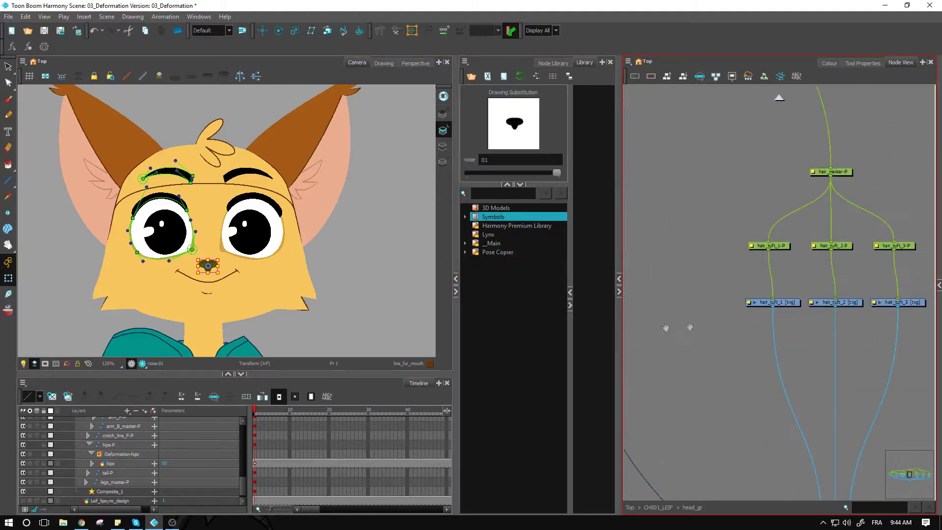
left_click_drag(841, 339, 739, 341)
left_click(684, 305)
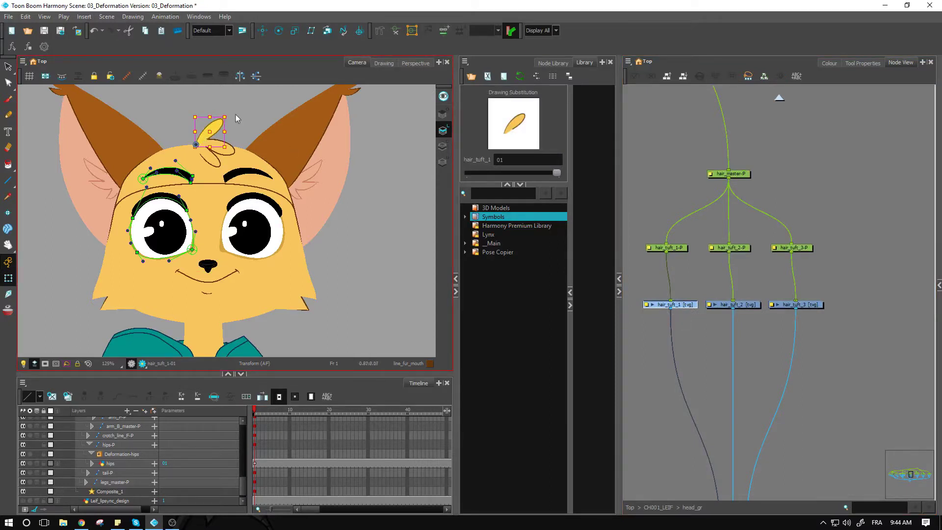
left_click_drag(230, 107, 242, 124)
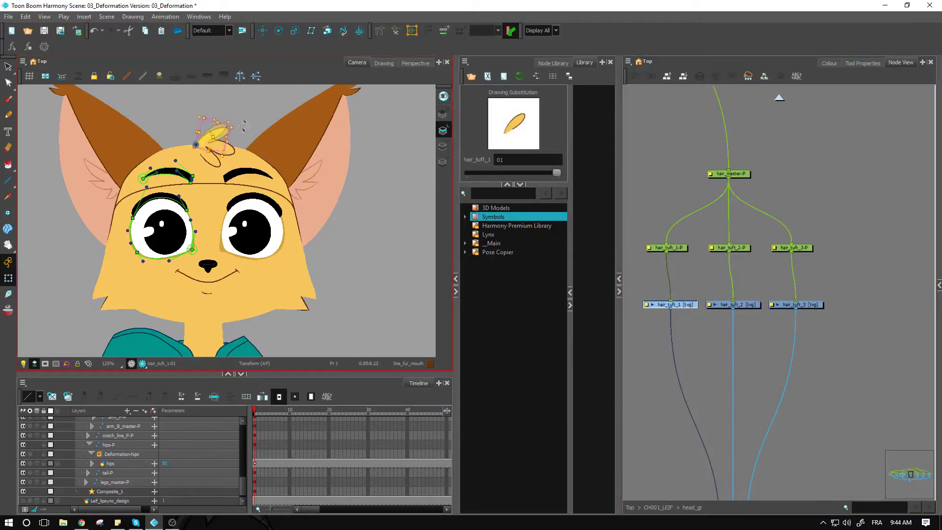
key("ctrl+z")
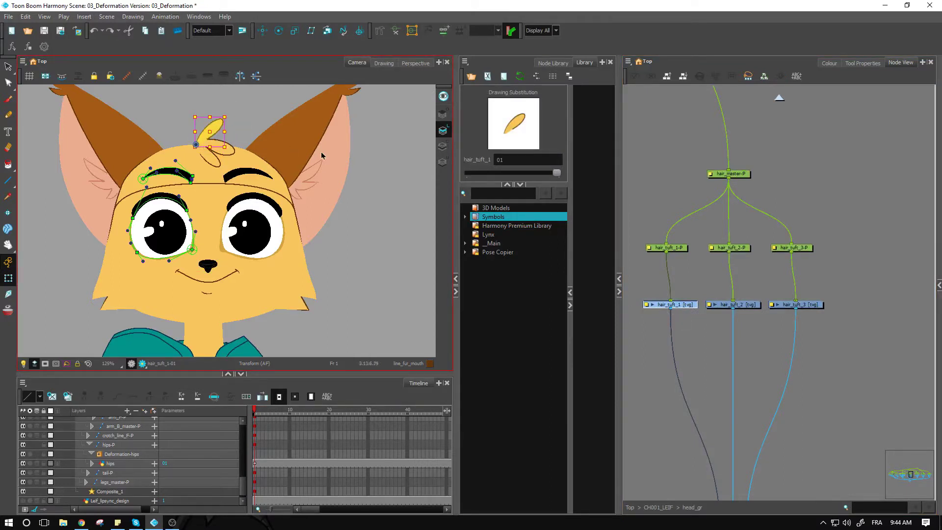
- Test-rotate the second and first hair tufts, undoing each rotation
left_click(214, 147)
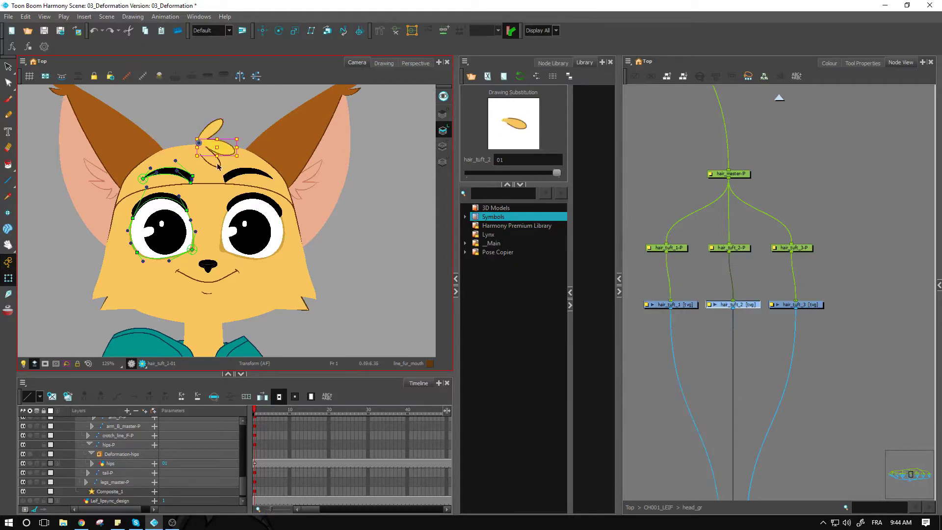
left_click(213, 151)
left_click(219, 153)
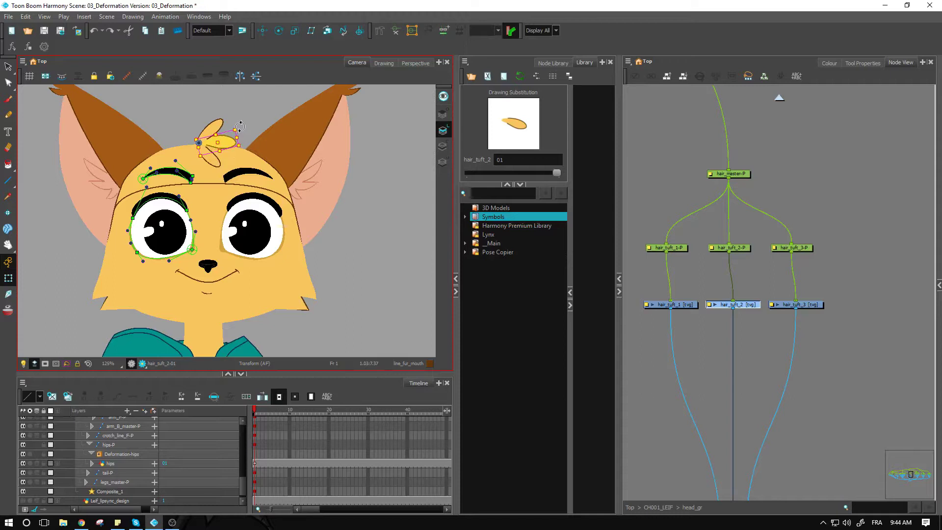
left_click(241, 137)
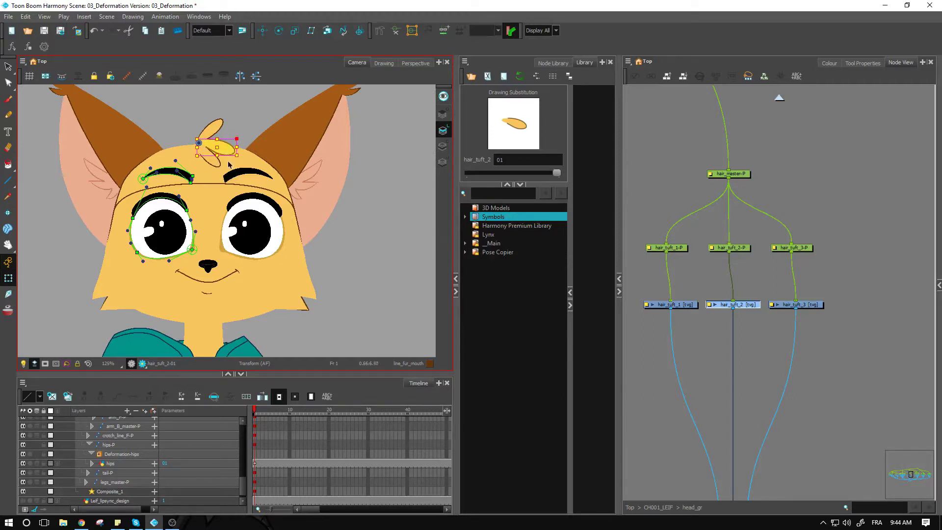
key("ctrl+z")
left_click(221, 132)
left_click_drag(237, 119, 235, 120)
key("ctrl+z")
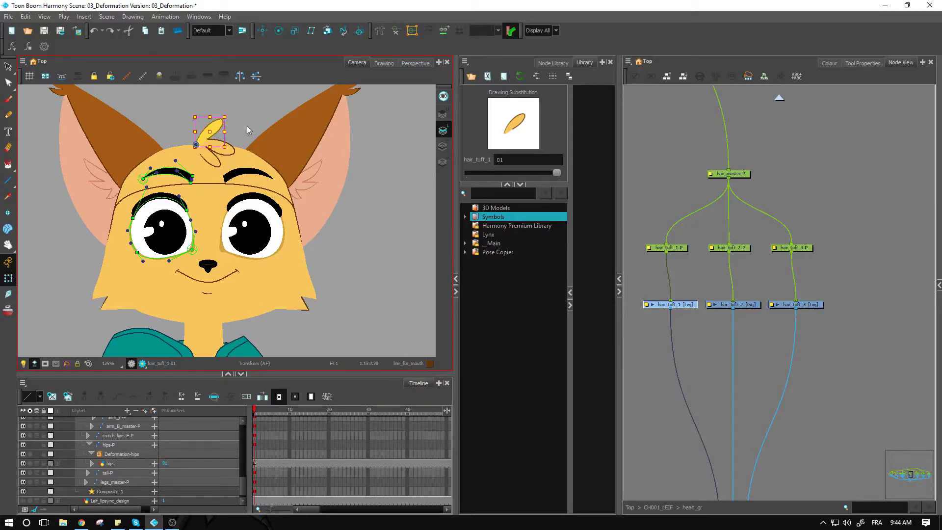
- Pick the Rigging tool and zoom in on the first hair tuft
left_click(379, 31)
key("2")
key("2")
left_click_drag(217, 119, 189, 167)
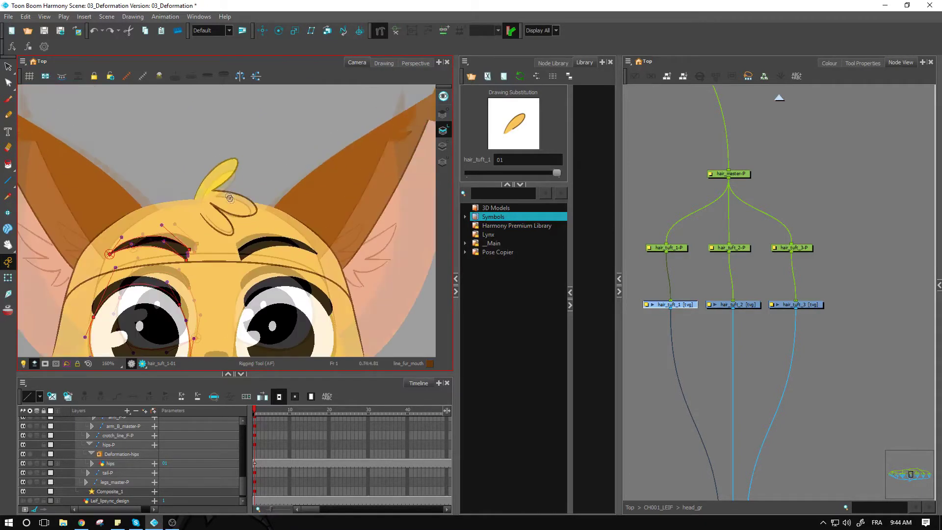
scroll(230, 199, "up", 3)
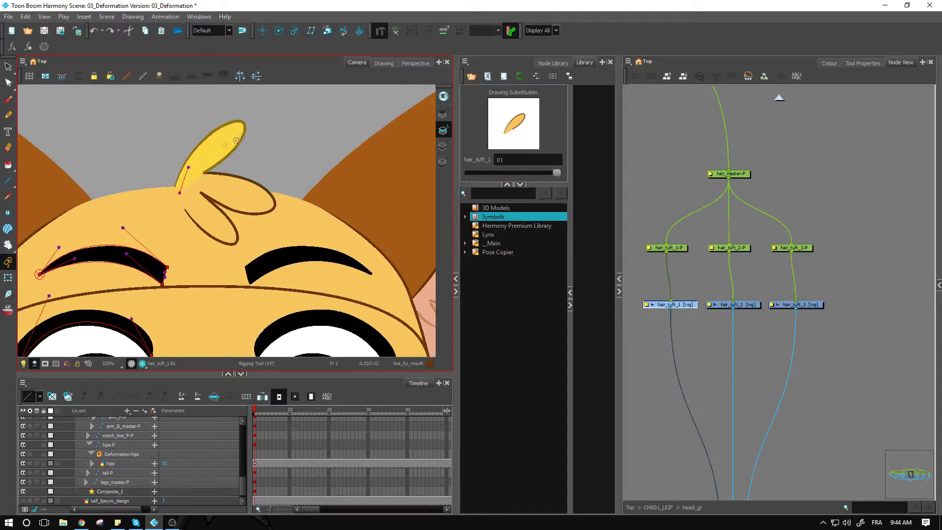
- End the chain at the tuft tip, test-bend and undo, then move Deformation-hair_tuft_1 aside
left_click(238, 126)
left_click(8, 278)
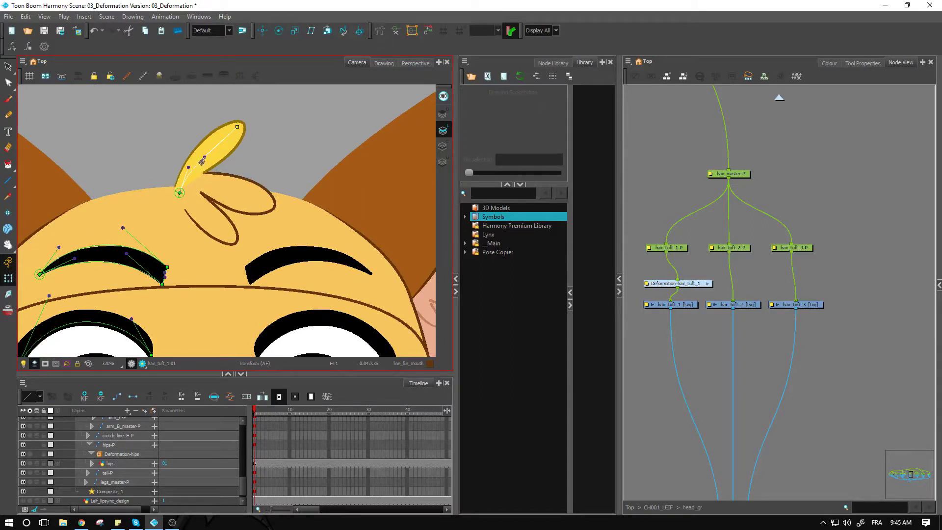
mouse_move(205, 156)
left_mouse_down()
mouse_move(194, 151)
mouse_move(193, 161)
left_mouse_up()
left_click_drag(237, 126, 244, 143)
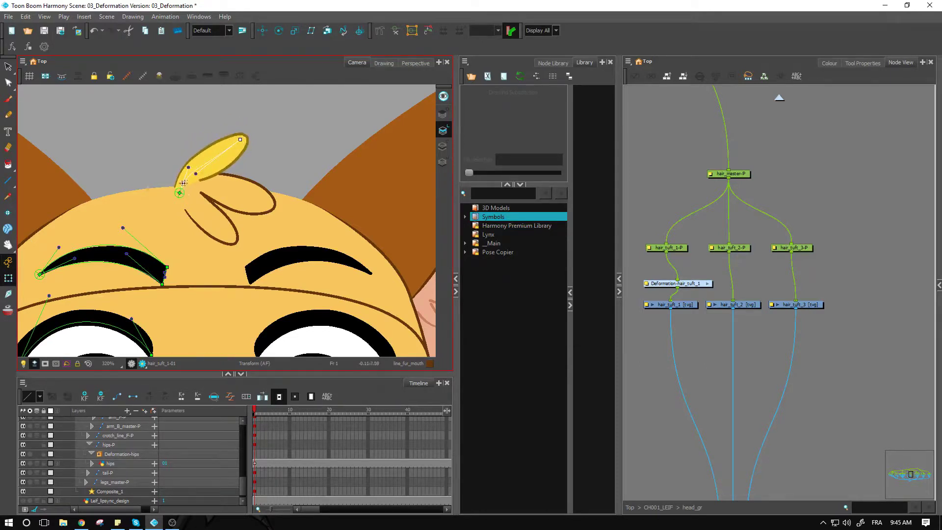
key("ctrl+z")
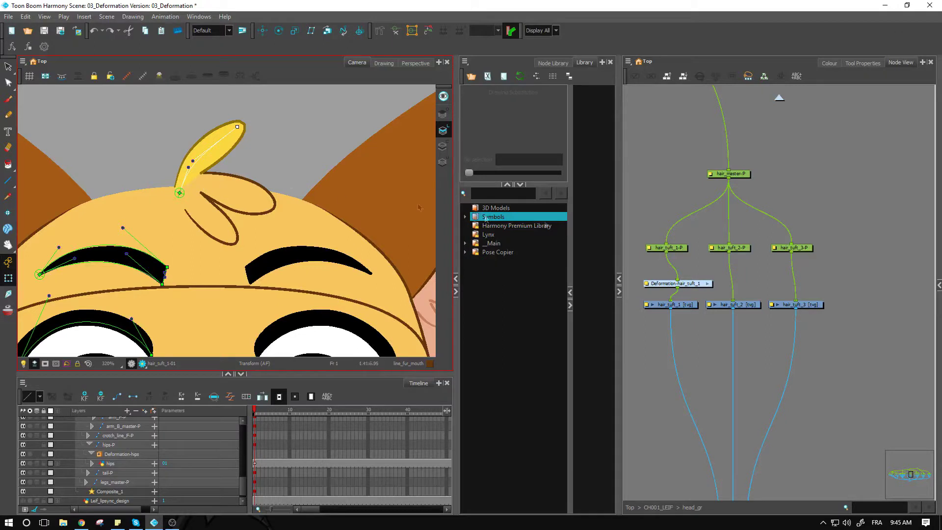
left_click_drag(683, 283, 667, 279)
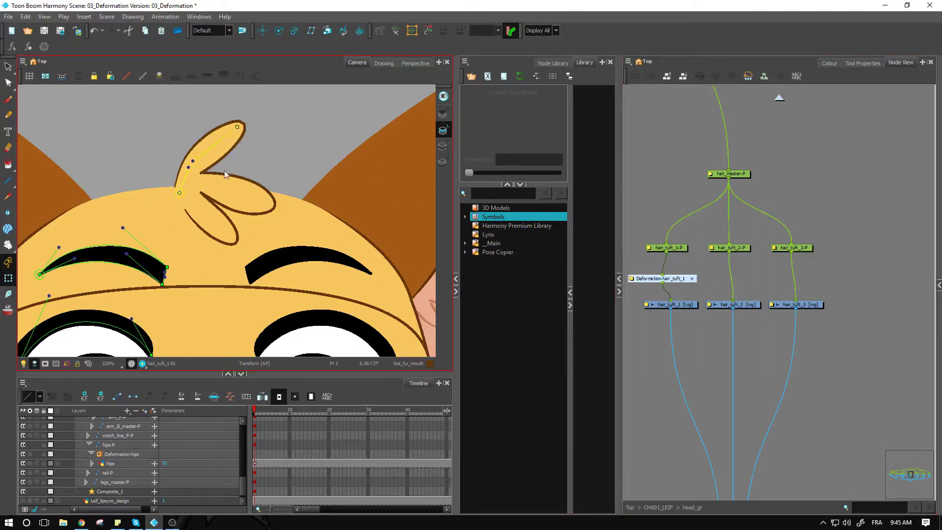
left_click(719, 288)
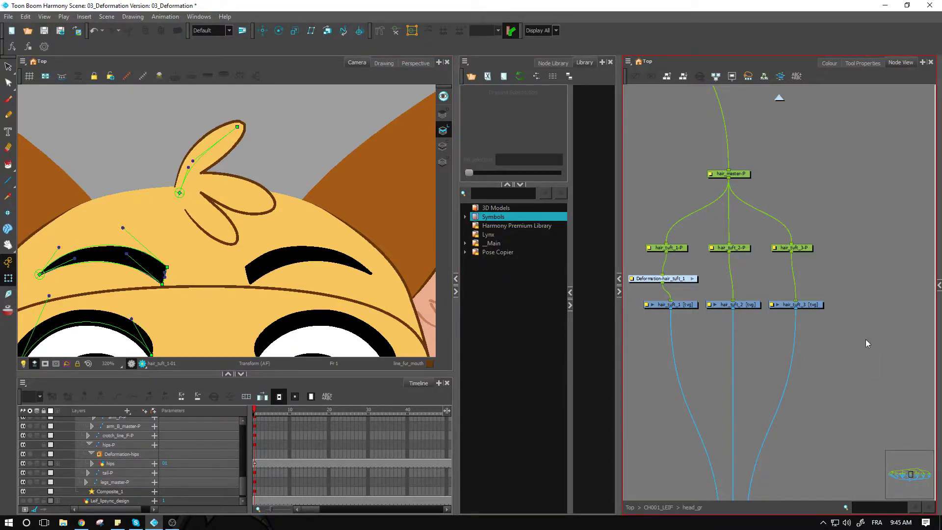
- Select the jaw node in the Node View and solo the jaw layer in the Timeline
left_click_drag(865, 343, 636, 331)
left_click_drag(764, 331, 730, 346)
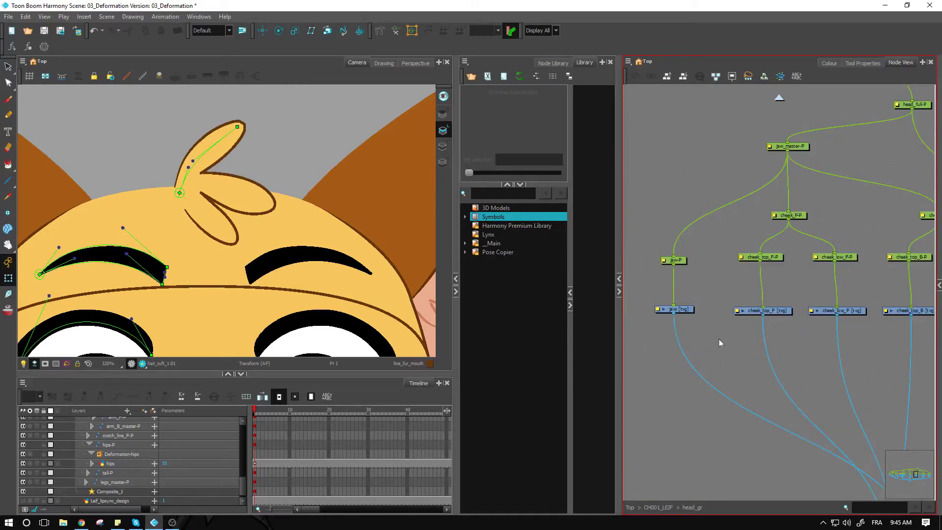
scroll(726, 325, "down", 1)
left_click(693, 312)
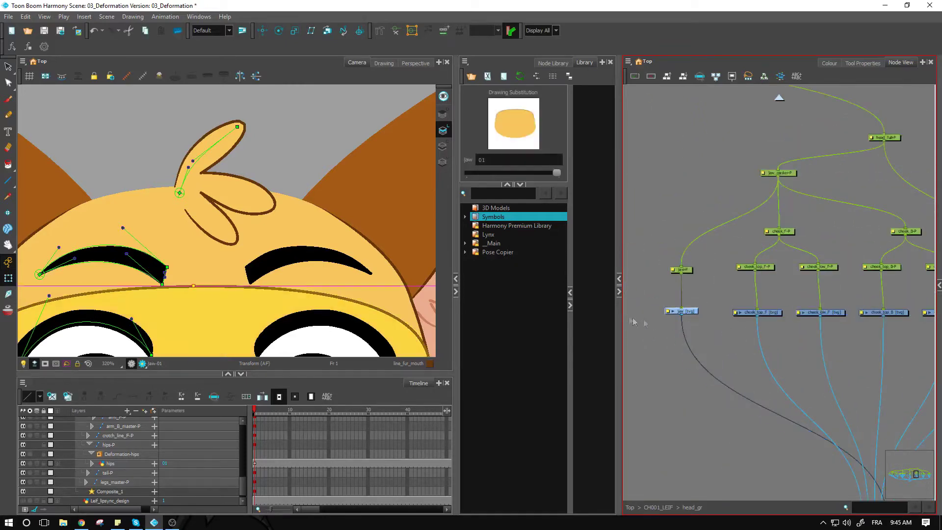
scroll(293, 324, "down", 3)
left_click_drag(293, 324, 283, 232)
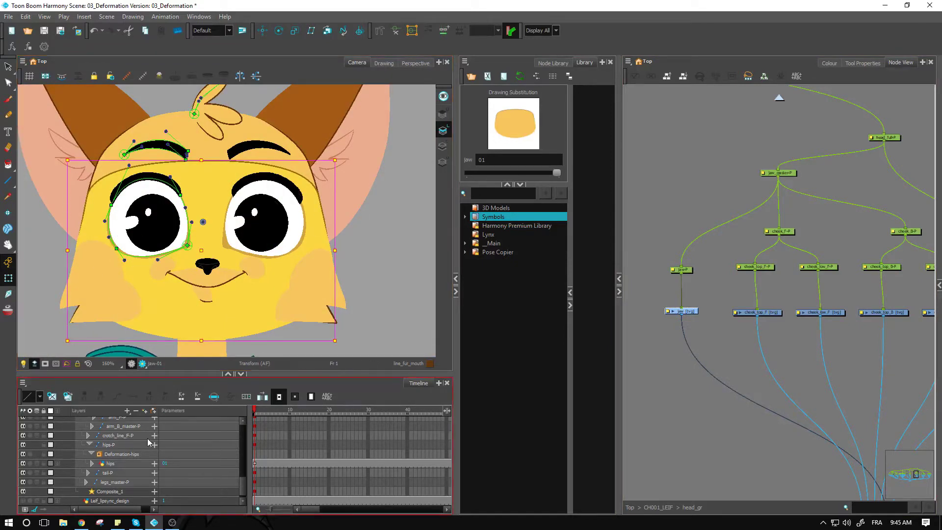
scroll(133, 428, "up", 5)
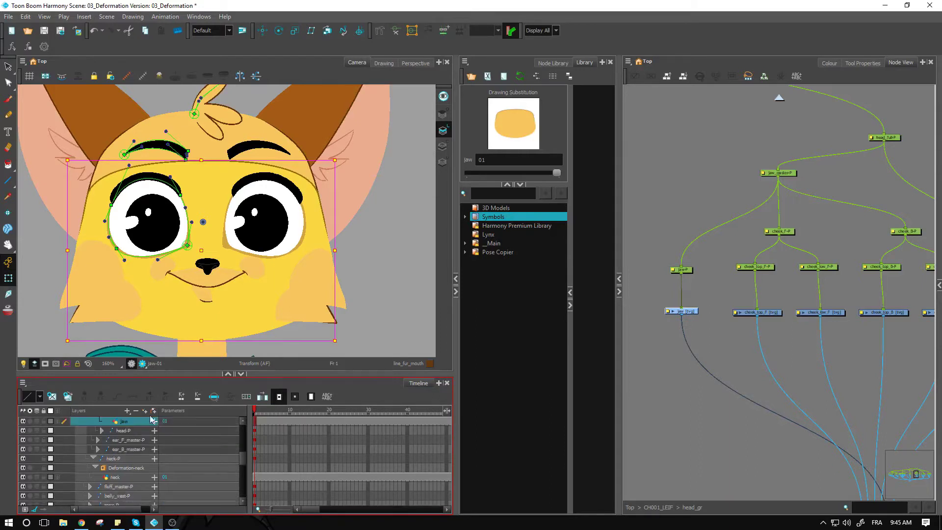
left_click(30, 422)
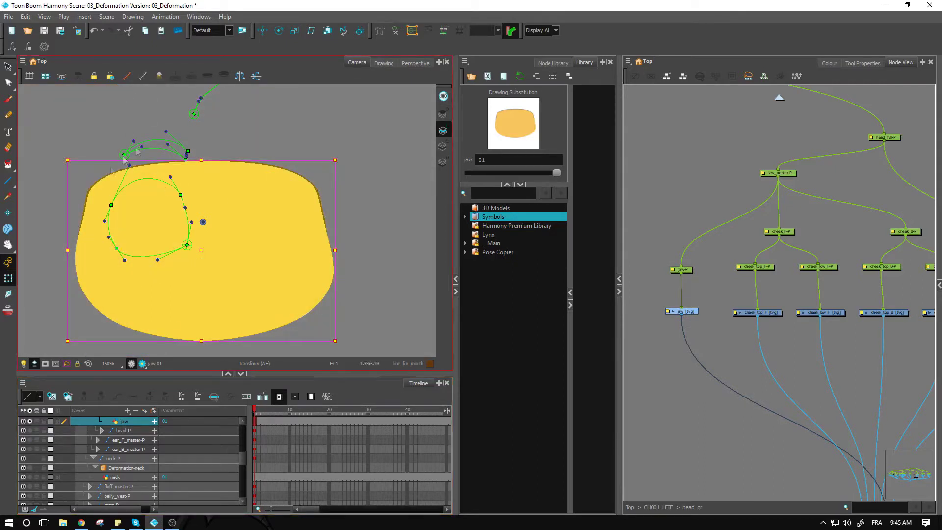
- Turn on Show Selected Deformers to hide other deformers' controls, and zoom the camera out
left_click(396, 33)
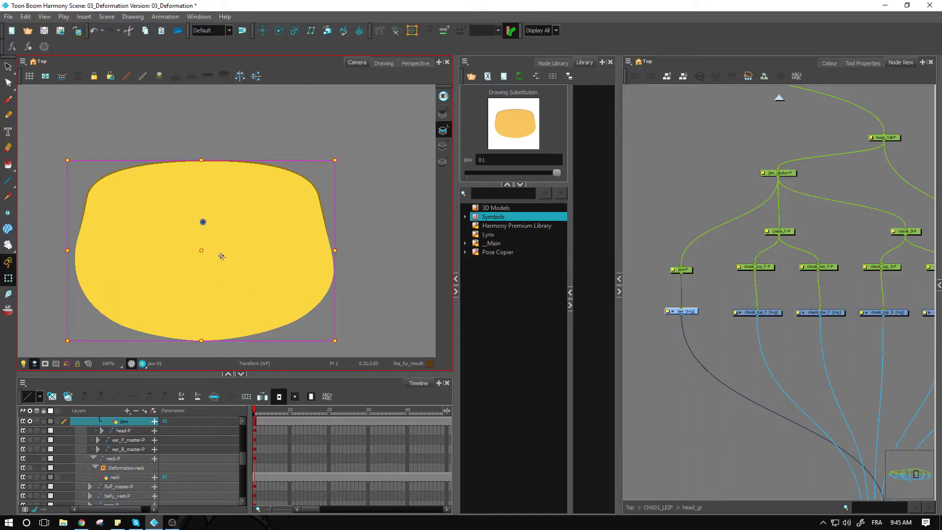
scroll(183, 313, "down", 2)
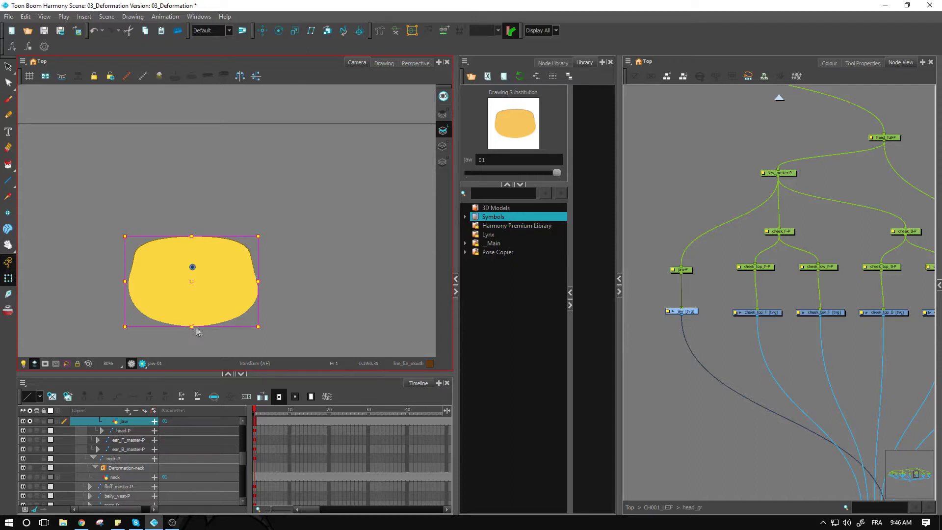
- Select the jaw and lay envelope points along its bottom and right edges
left_click(380, 30)
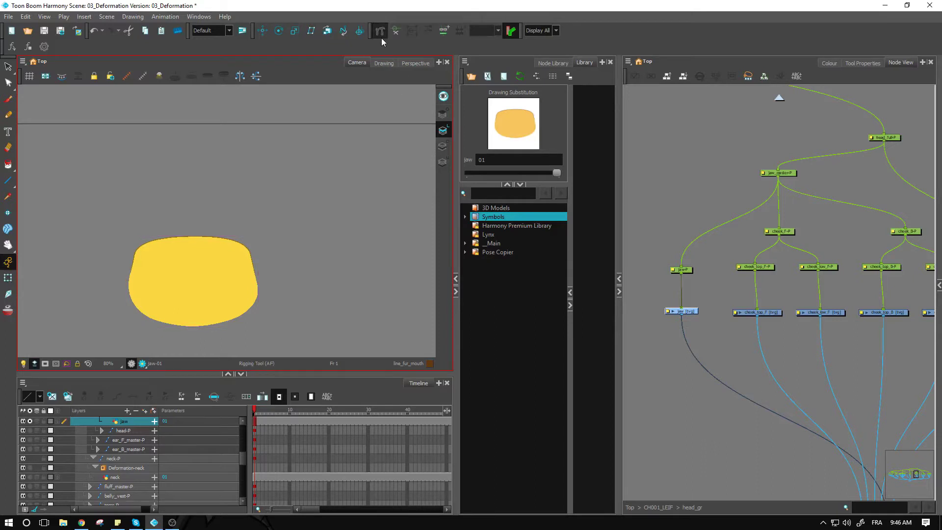
left_click(705, 311)
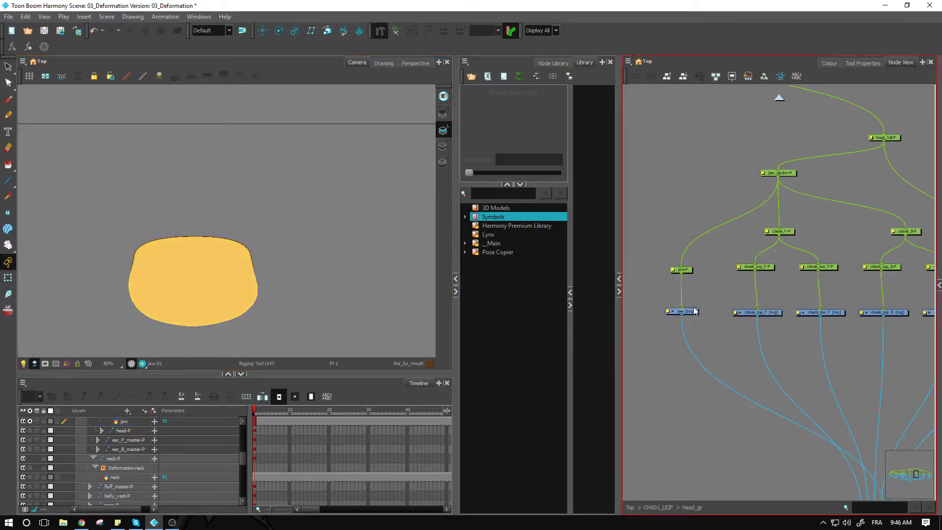
left_click(695, 312)
left_click_drag(238, 286, 275, 244)
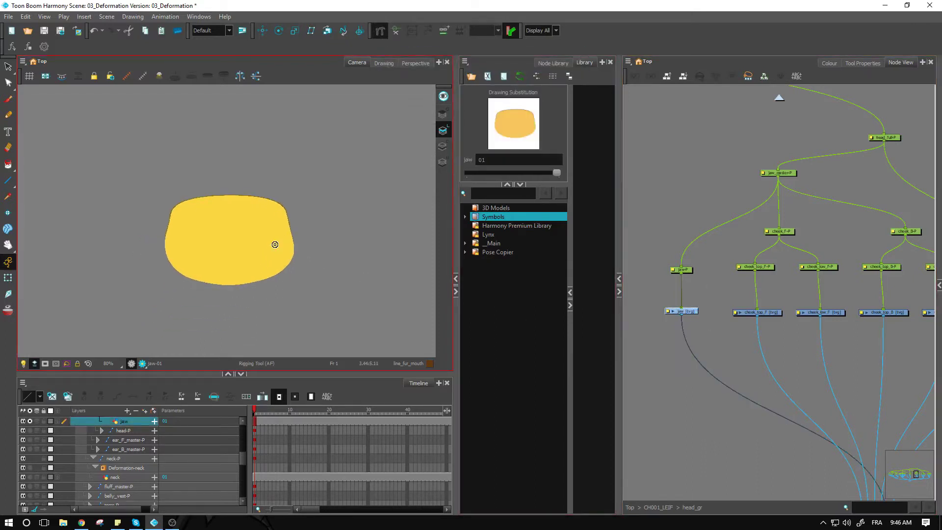
key("2")
key("2")
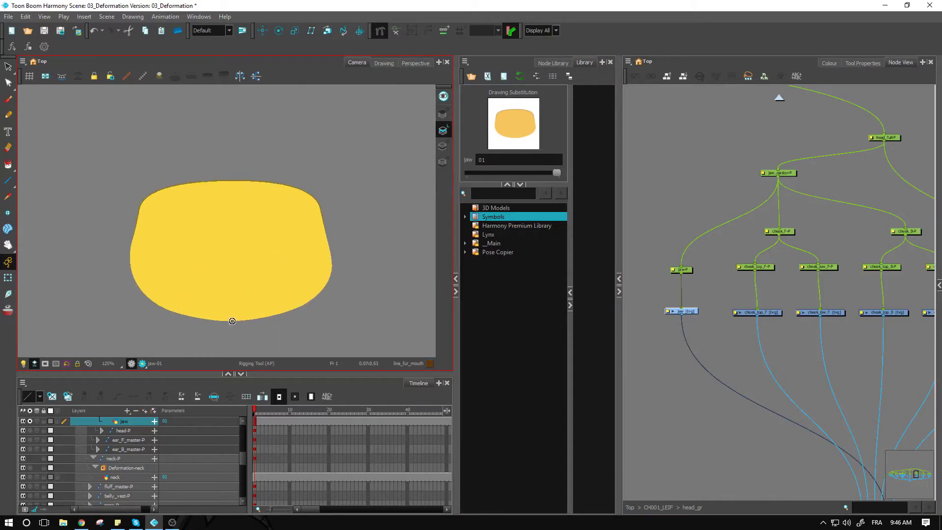
left_click(233, 321)
left_click(291, 319)
left_click_drag(329, 280, 314, 301)
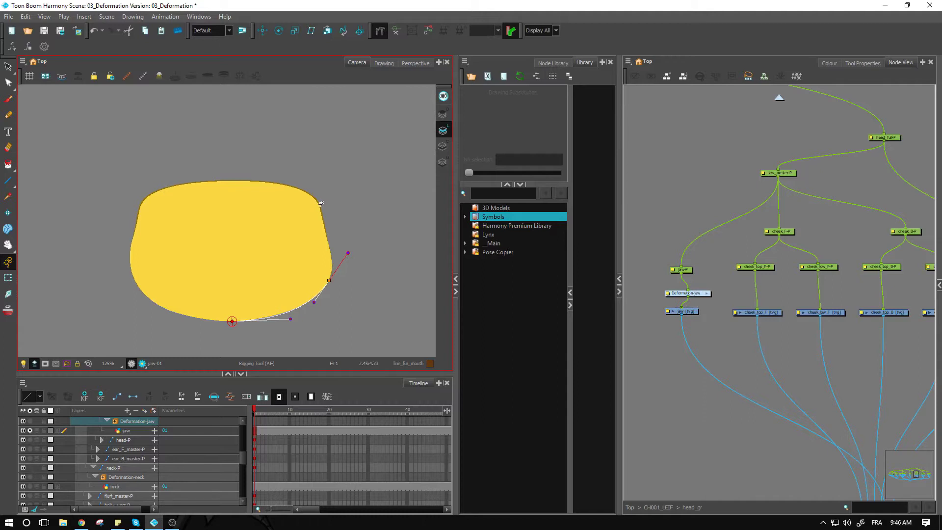
left_click_drag(322, 207, 338, 270)
- Add left-edge points and adjust points and tangents to hug the jaw's left and bottom curves
left_click_drag(140, 216, 140, 167)
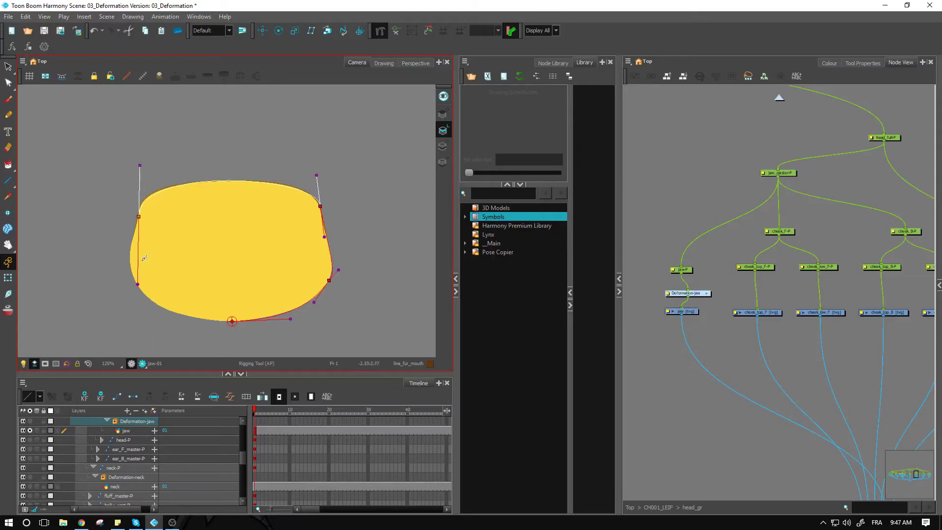
left_click_drag(132, 271, 122, 245)
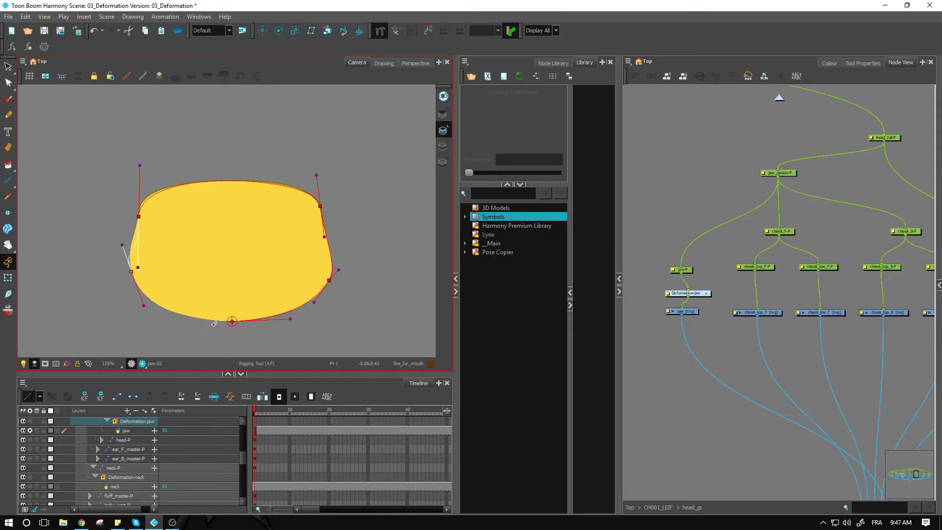
left_click_drag(232, 321, 185, 324)
left_click_drag(133, 271, 135, 280)
left_click_drag(140, 165, 151, 162)
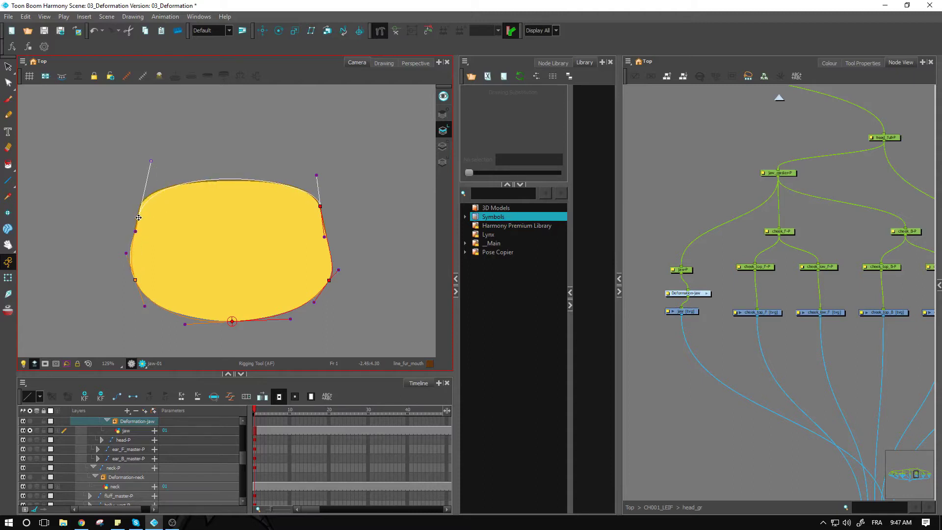
left_click_drag(138, 217, 137, 218)
left_click_drag(136, 280, 134, 282)
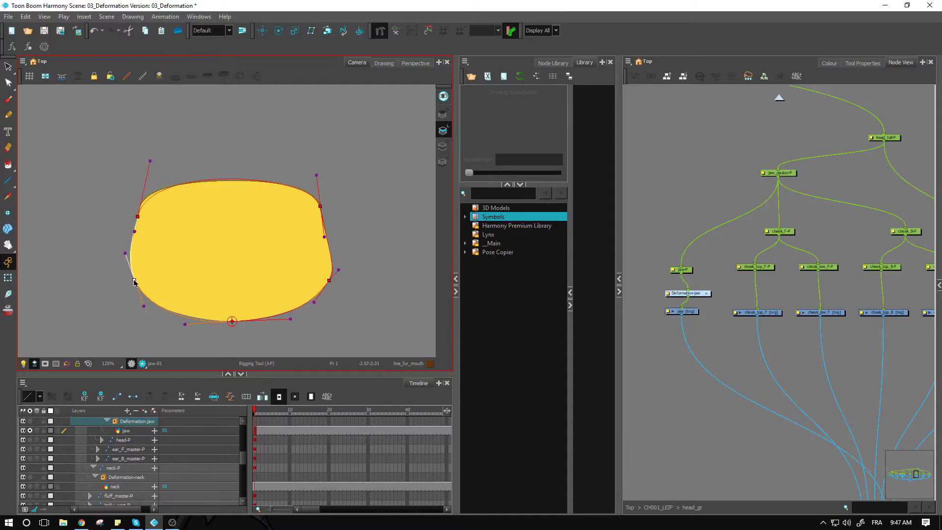
left_click(186, 321)
left_click_drag(150, 161, 143, 168)
- Select the jaw deformer's top-left point and turn off the jaw layer's solo
left_click(8, 278)
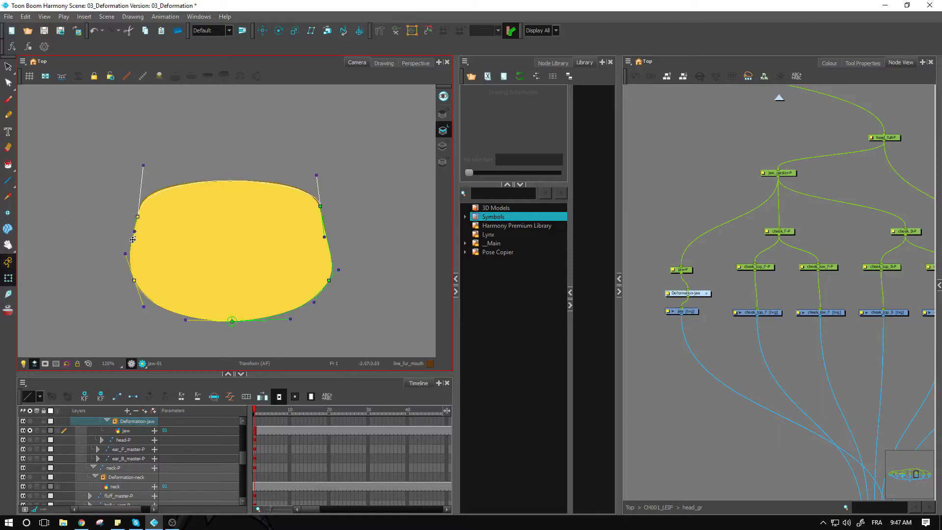
left_click(147, 219)
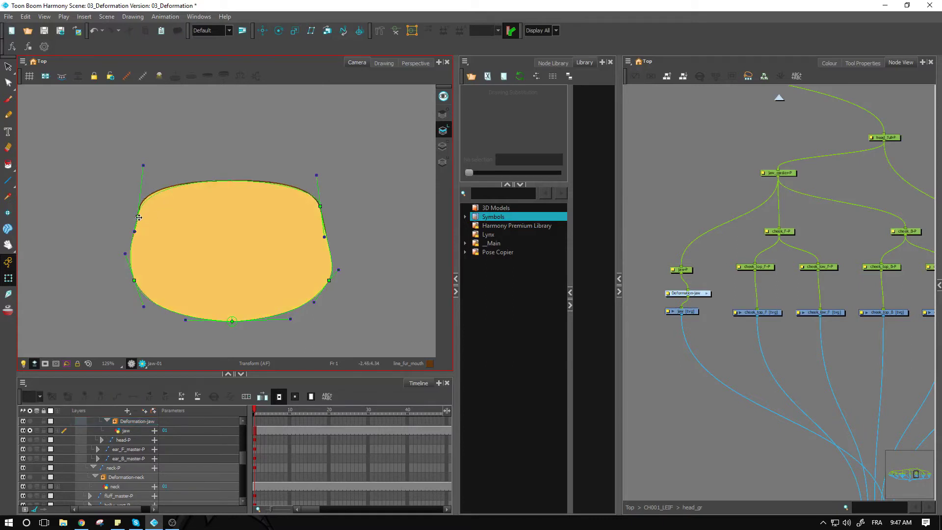
left_click(139, 217)
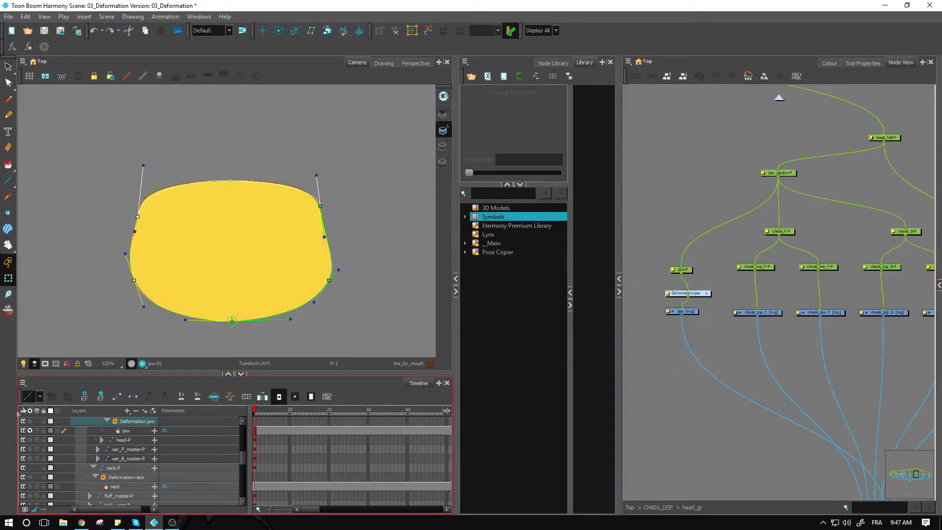
left_click(29, 431)
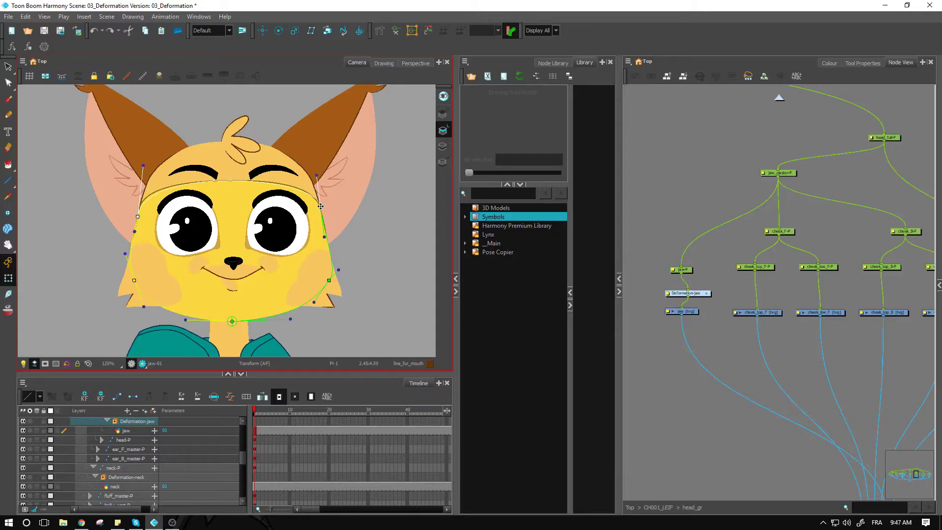
- Test-move the right jaw point and its upper handle, undoing both changes
left_click_drag(321, 206, 317, 206)
key("ctrl+z")
left_click_drag(316, 176, 308, 141)
key("ctrl+z")
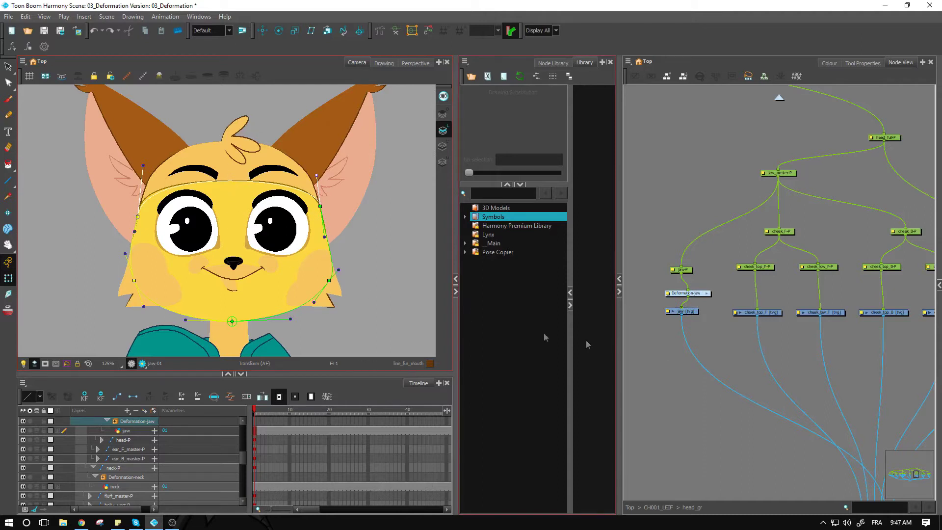
- Nudge the Deformation-jaw node aside and select the cheek_top_F node in the Node View
left_click(703, 317)
left_click_drag(706, 294, 699, 296)
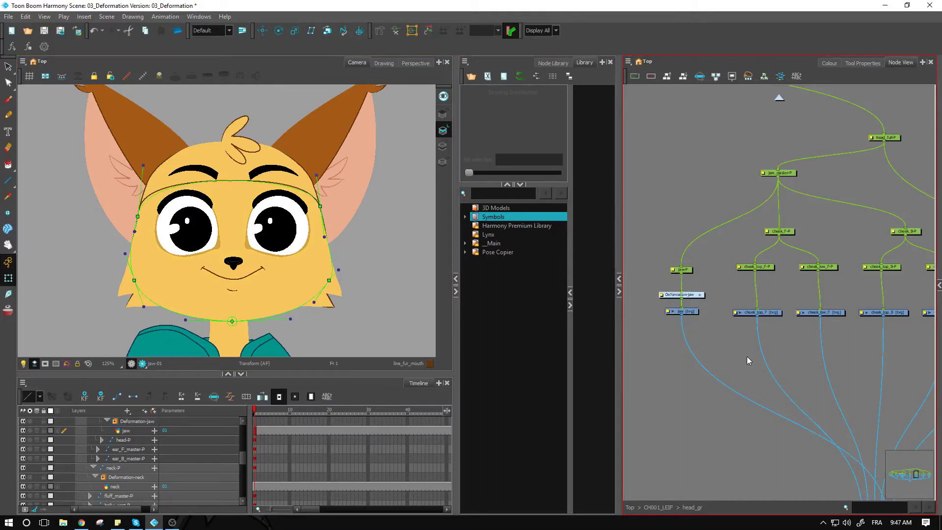
left_click(777, 312)
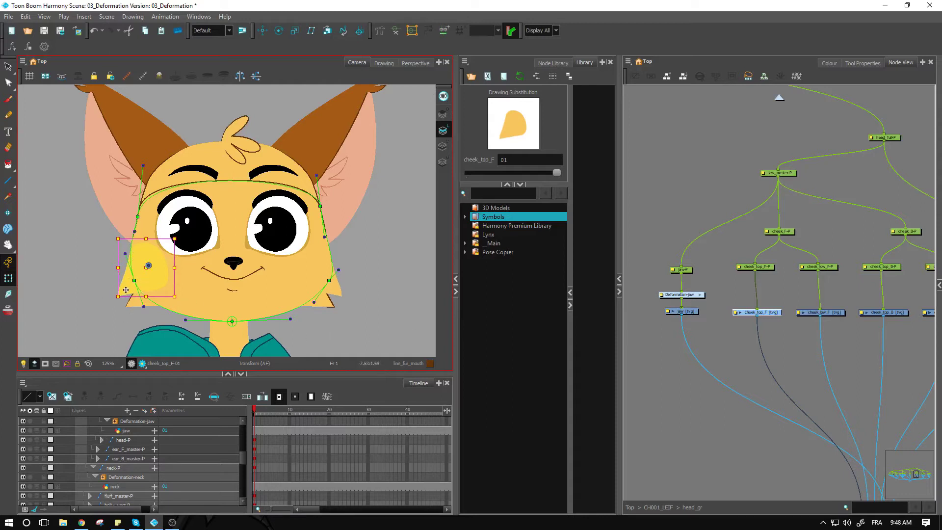
left_click(770, 339)
left_click(769, 312)
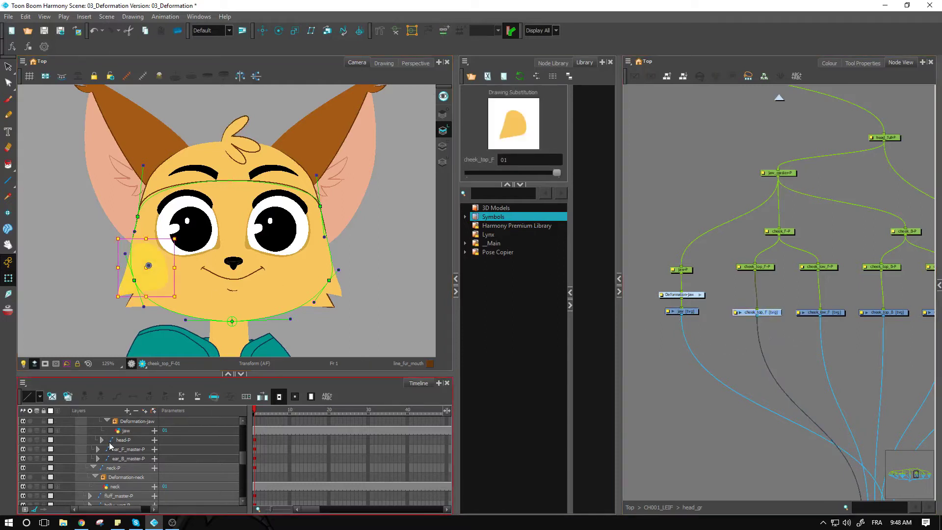
- Solo the cheek_top_F layer so only the left cheek shows, hiding the jaw deformer controls
scroll(113, 447, "up", 2)
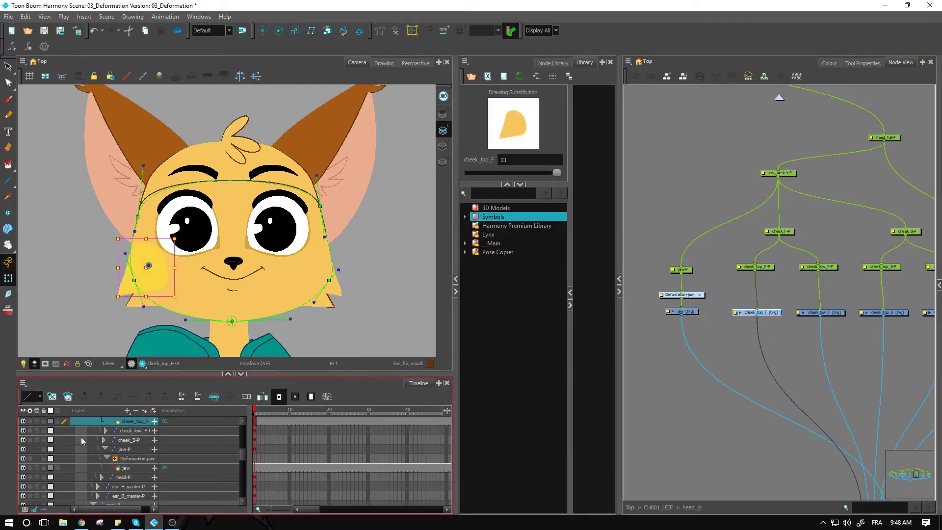
left_click(30, 421)
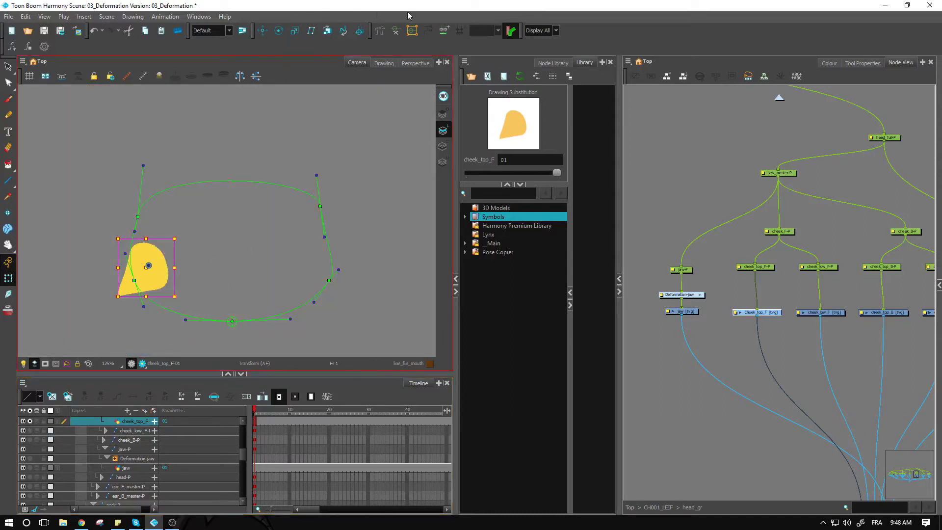
left_click(396, 30)
- Zoom in and draw a closed envelope deformer around the left cheek with the Rigging tool
left_click_drag(226, 248, 327, 206)
key("2")
key("2")
key("2")
left_click(380, 30)
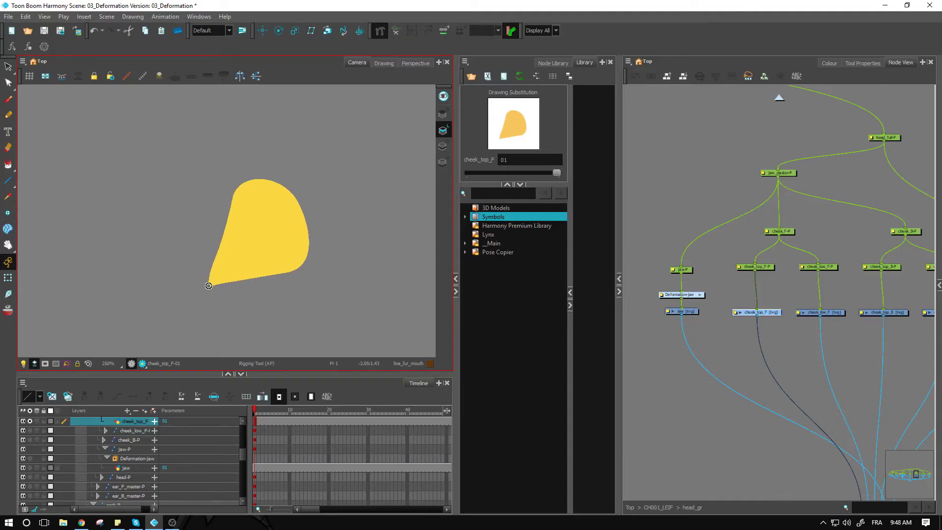
left_click_drag(209, 287, 209, 253)
left_click_drag(238, 184, 230, 217)
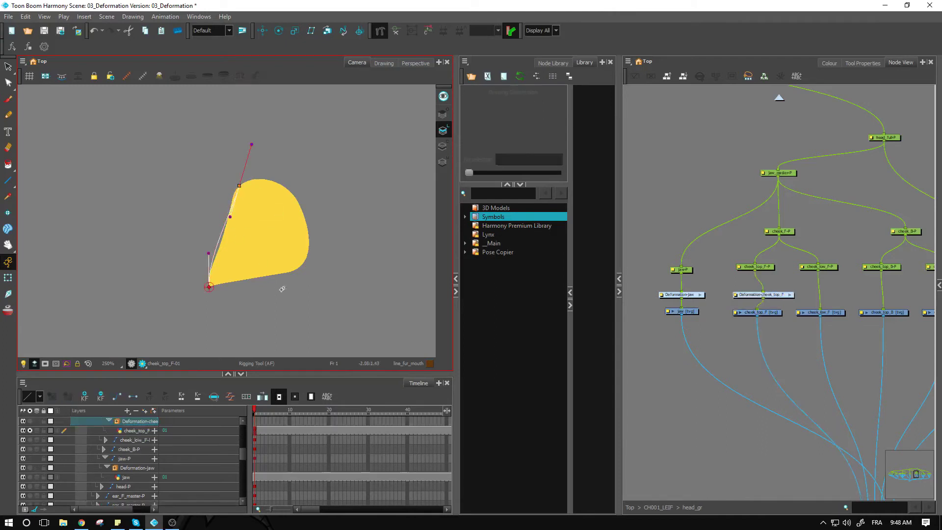
left_click_drag(293, 269, 350, 243)
left_click_drag(210, 286, 269, 281)
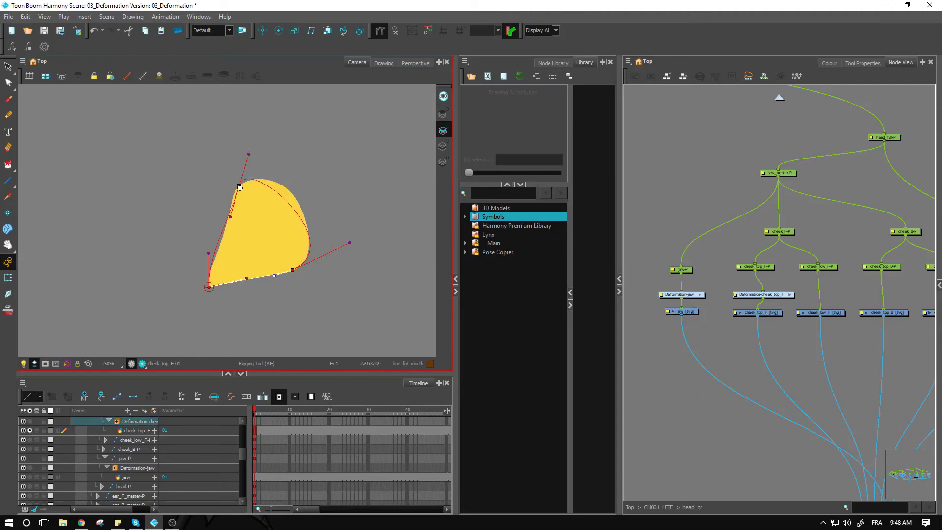
- Refine the cheek envelope's points and tangents to fit the cheek's edges
left_click_drag(240, 187, 246, 185)
left_click_drag(237, 216, 246, 182)
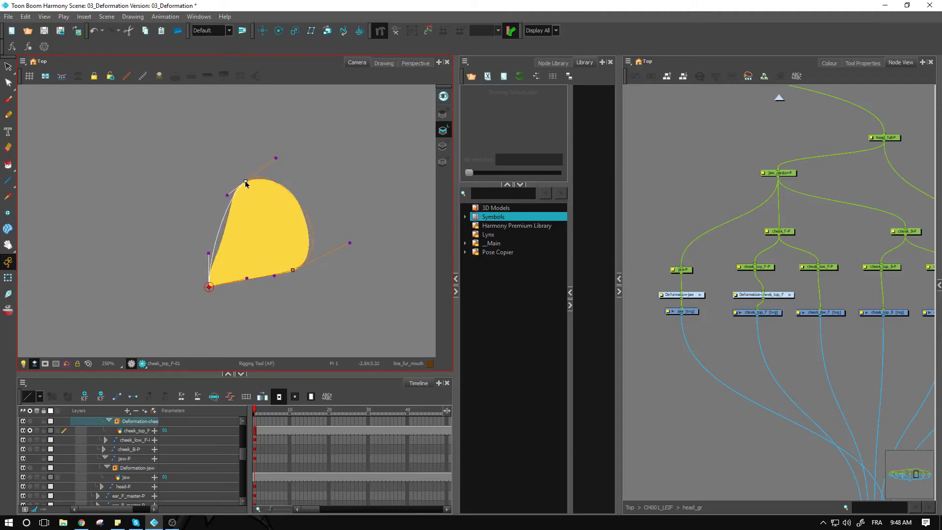
left_click_drag(208, 255, 219, 250)
left_click_drag(210, 285, 206, 285)
left_click_drag(350, 243, 346, 247)
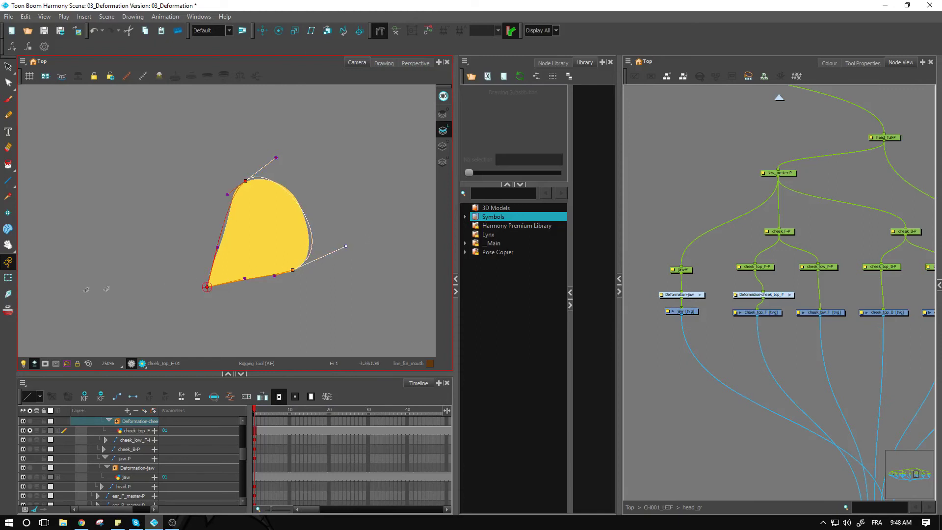
left_click(8, 278)
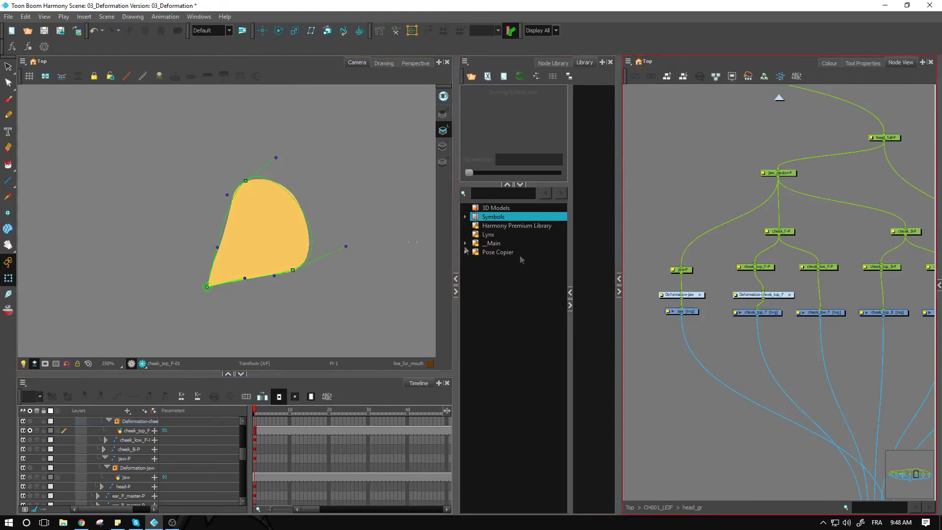
- Unsolo cheek_top_F and test-bend the cheek envelope by dragging its corner and curve points
left_click(30, 431)
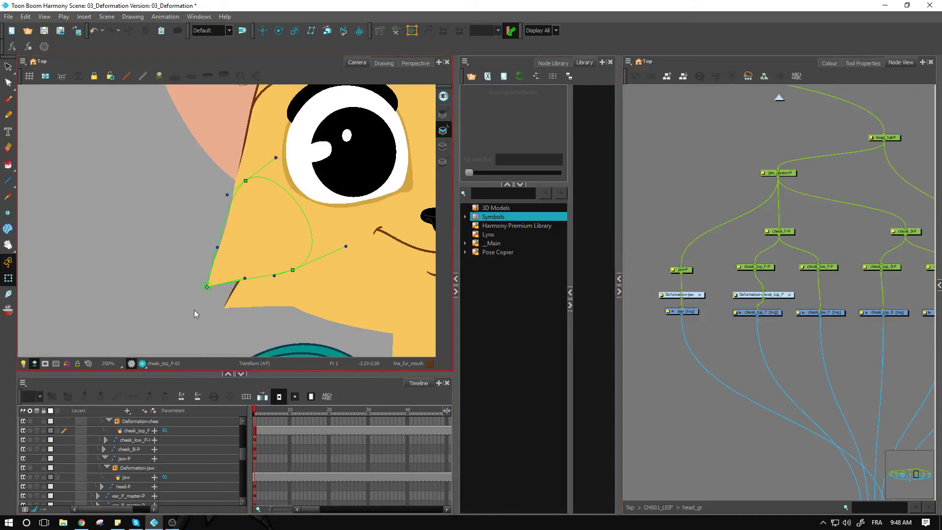
left_click_drag(206, 288, 235, 282)
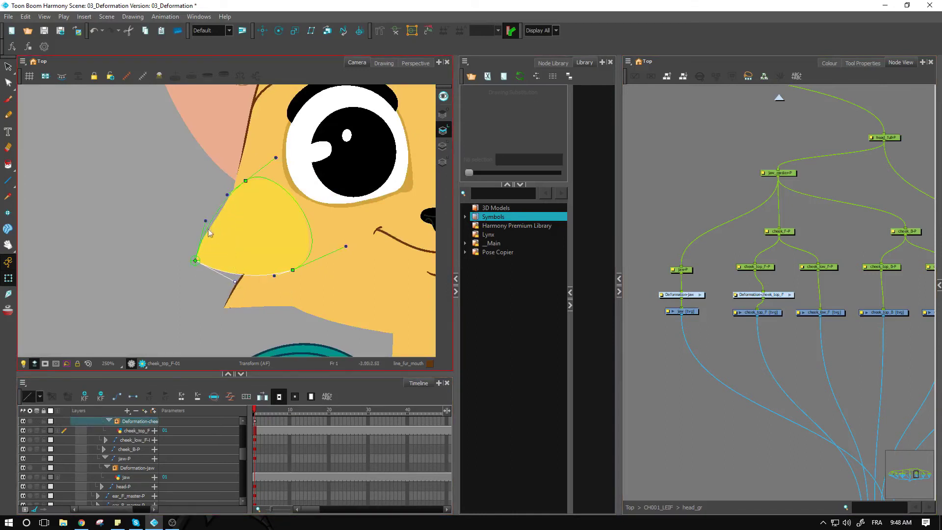
left_click_drag(205, 221, 228, 257)
left_click(182, 233)
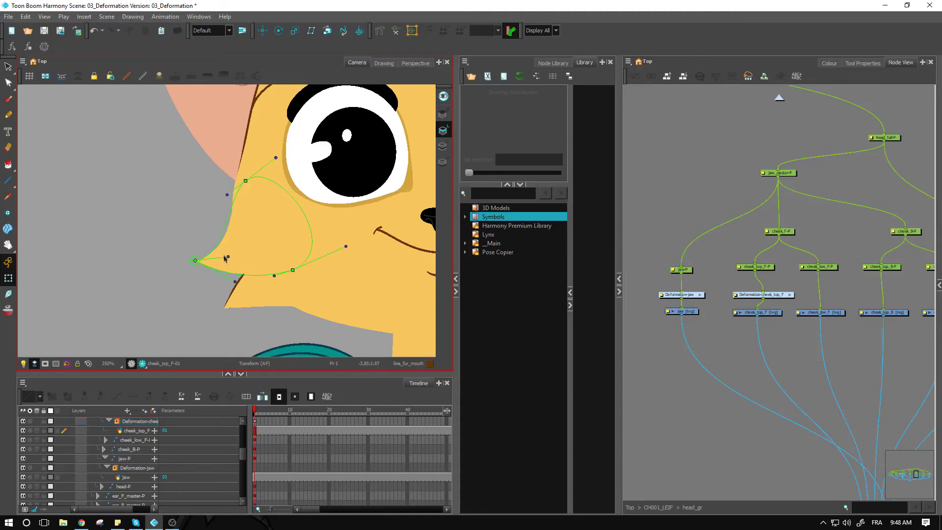
left_click(192, 259)
left_click_drag(192, 259, 188, 254)
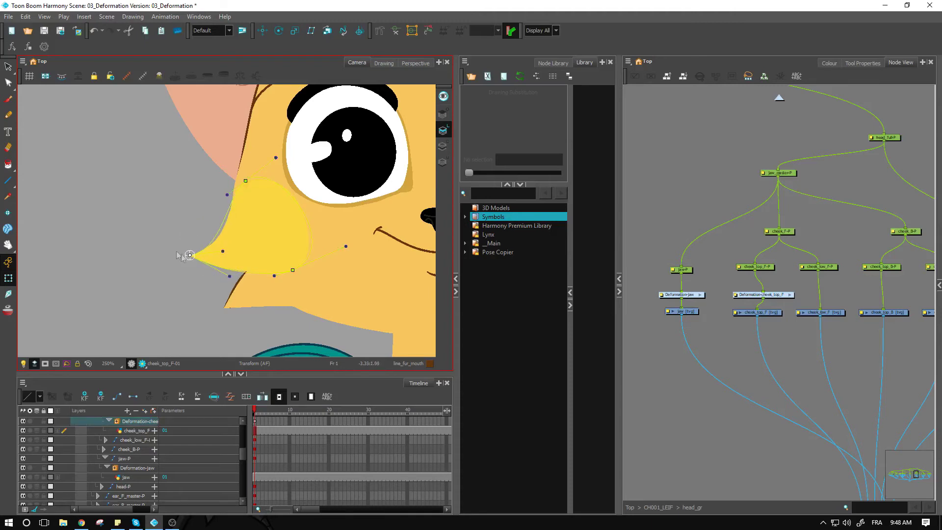
left_click(178, 254)
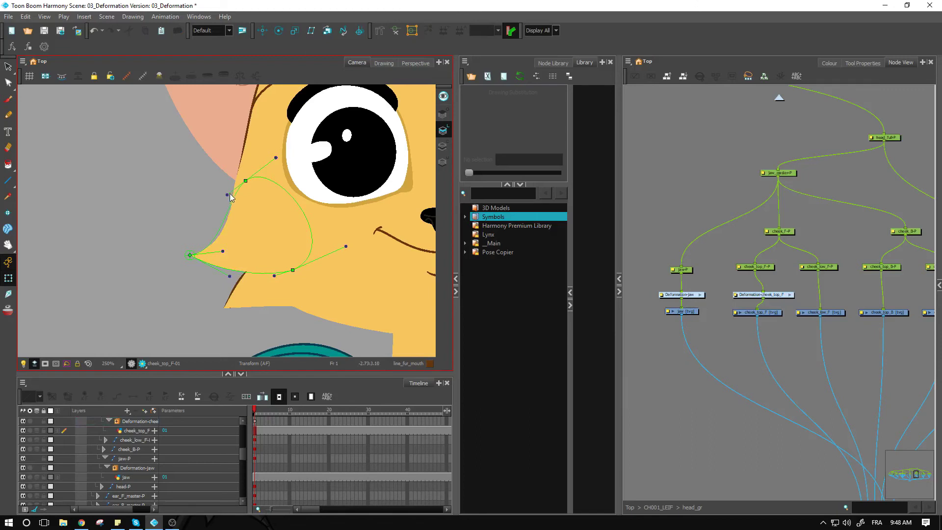
left_click_drag(227, 195, 223, 197)
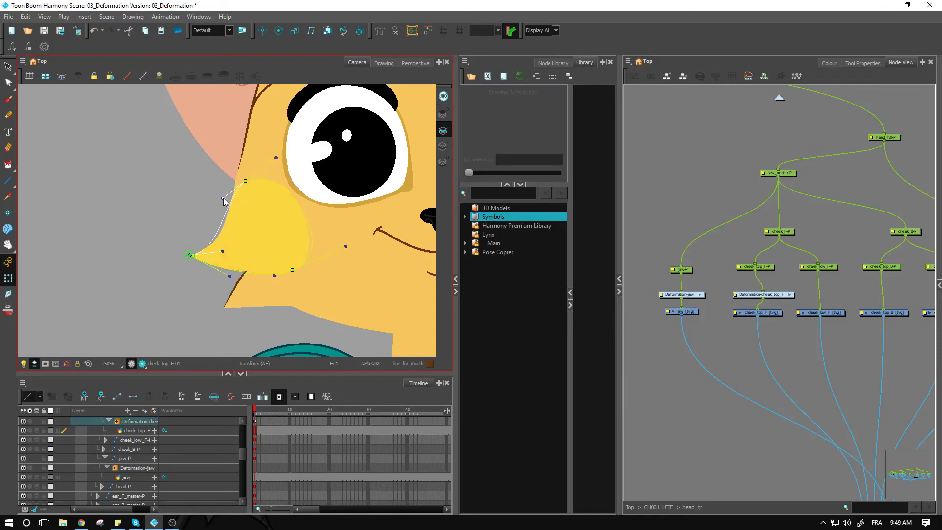
- Reset the Deformation-cheek_top_F node to its resting shape and zoom back out to the whole face
left_click(795, 298)
left_click(781, 295)
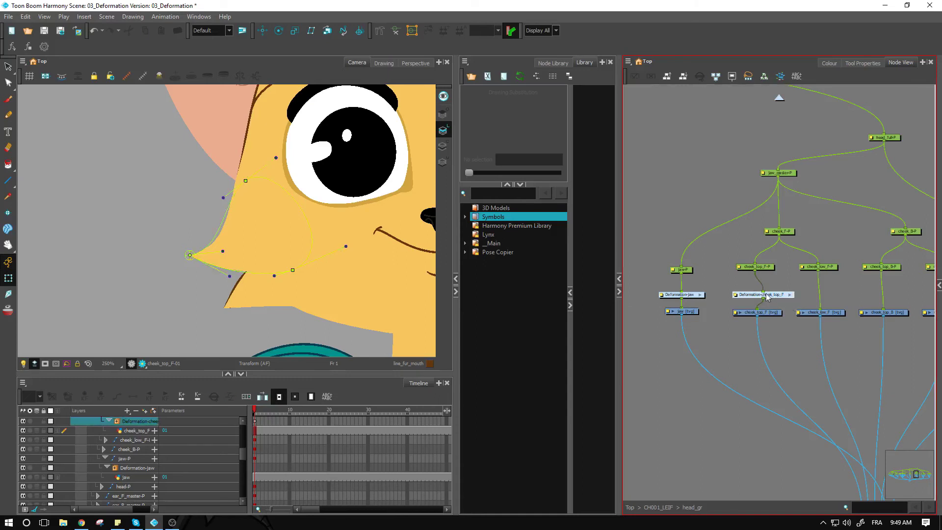
left_click(428, 30)
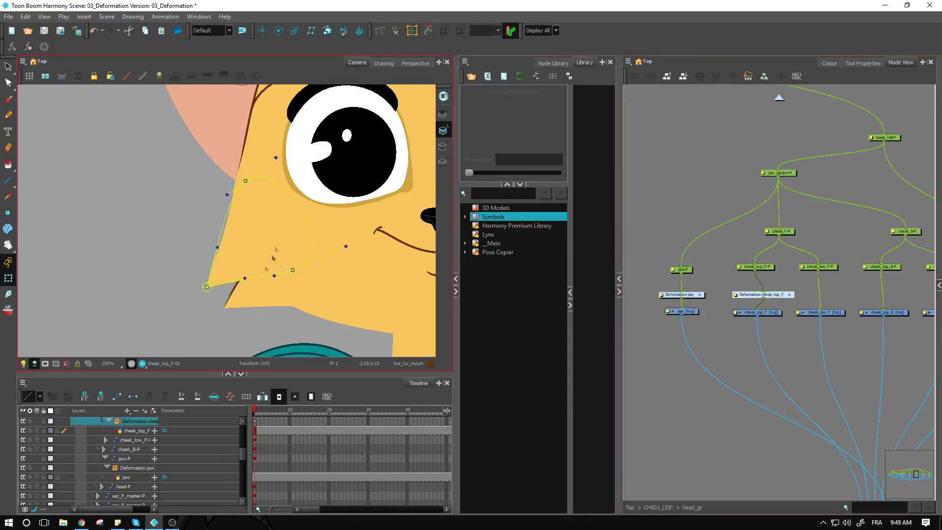
left_click(815, 355)
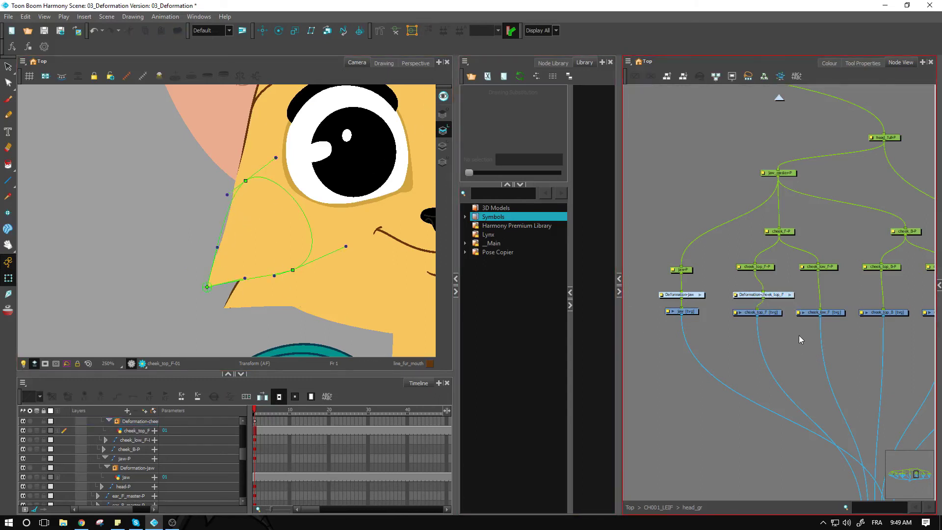
scroll(799, 335, "down", 1)
left_click_drag(305, 274, 154, 275)
- Zoom the Camera view out to 125% and select the right cheek drawing, cheek_top_B
scroll(268, 290, "down", 2)
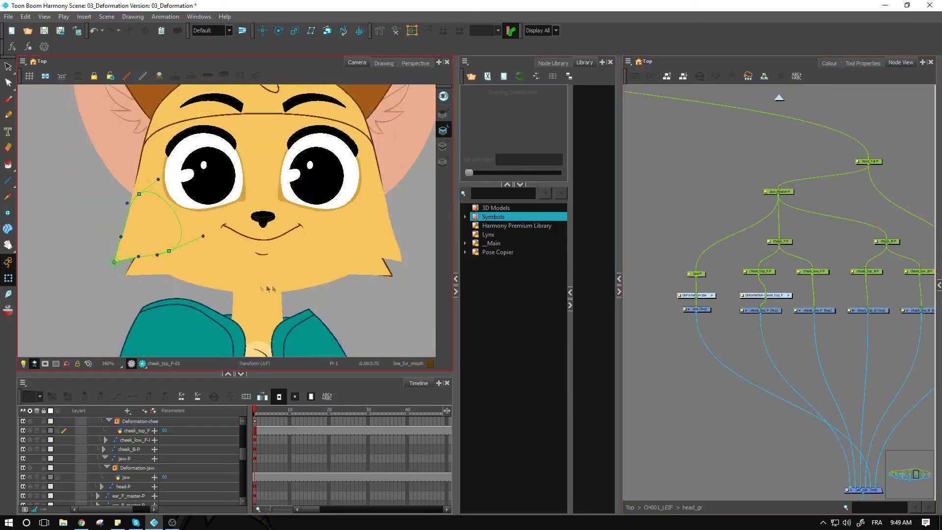
scroll(268, 290, "down", 1)
left_click(306, 262)
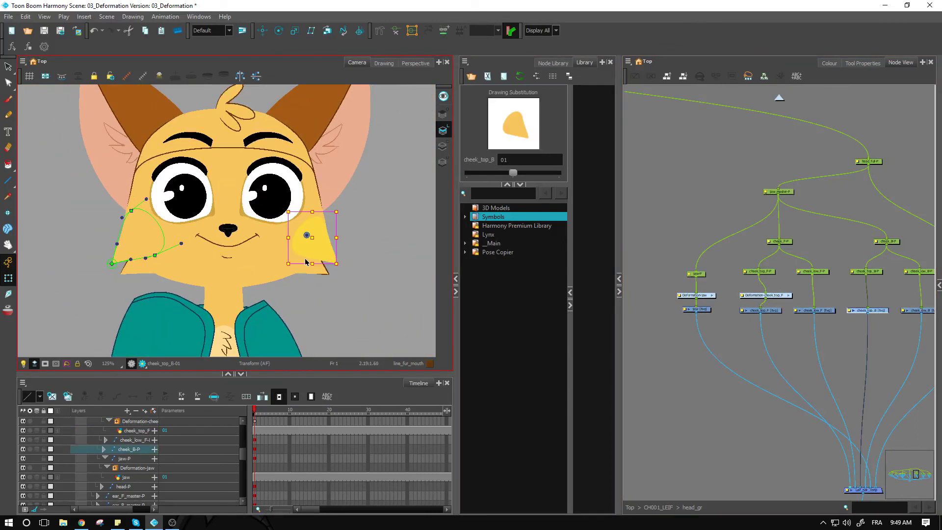